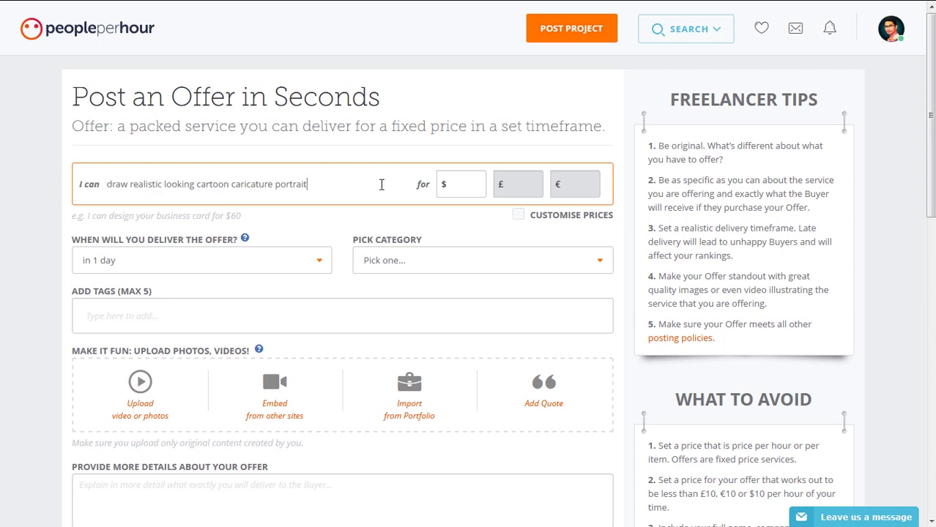
# Set the offer price to $10 and its delivery time to 2 days
pyautogui.click(473, 181)
pyautogui.write('10')
pyautogui.scroll(-1, 485, 230)
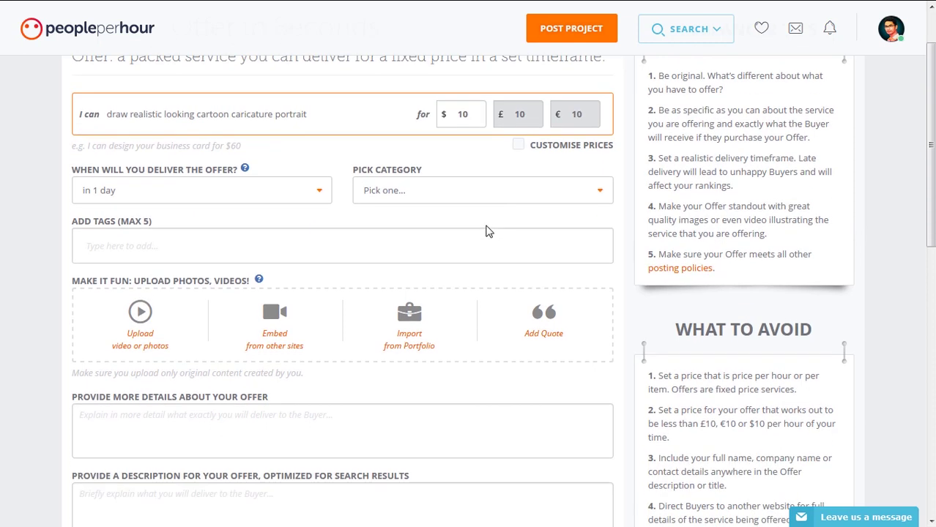
pyautogui.click(134, 191)
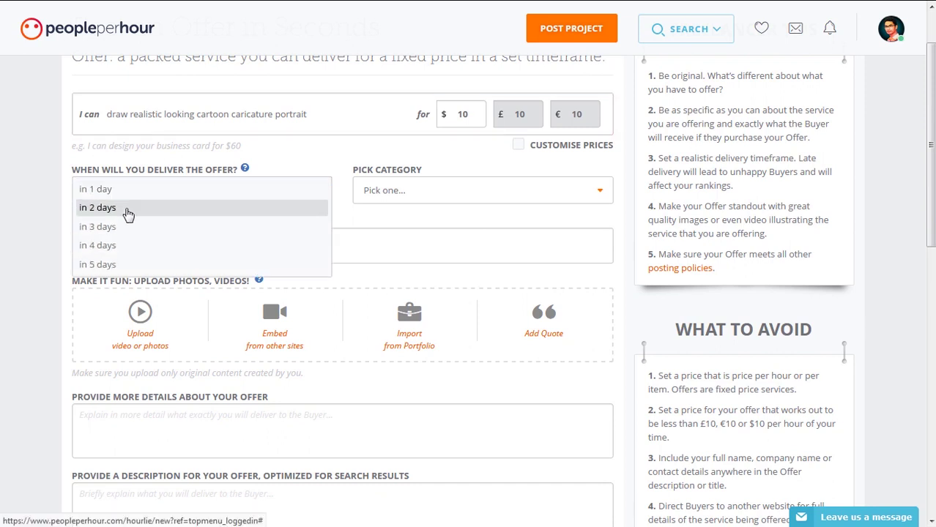
pyautogui.click(119, 214)
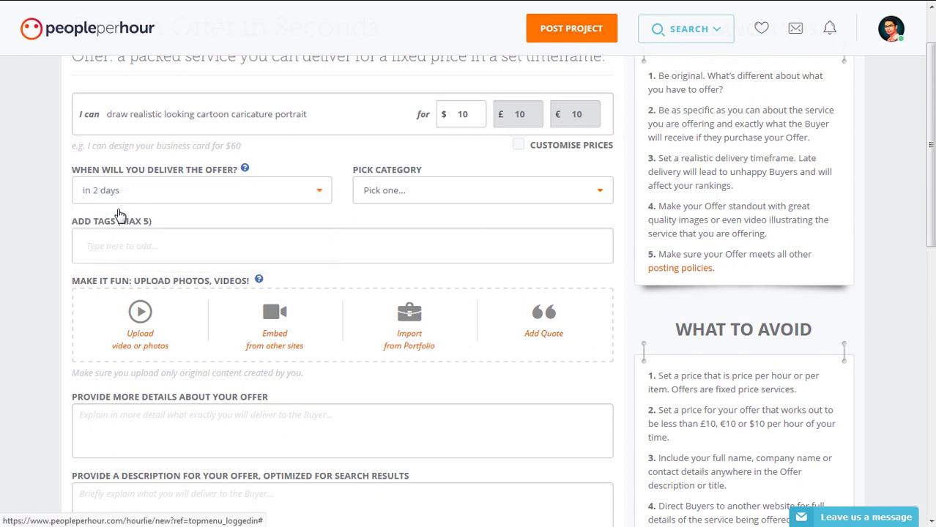
# Choose Design as the offer's category
pyautogui.click(408, 192)
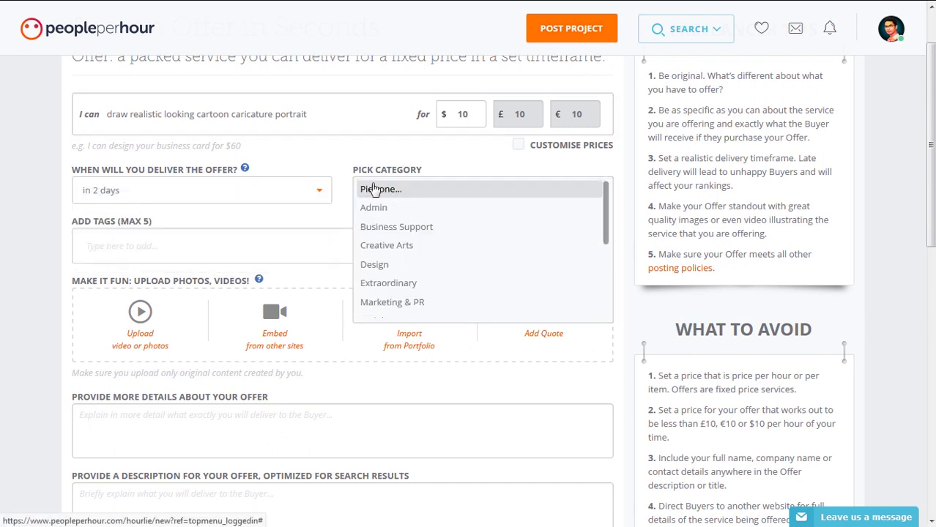
pyautogui.click(291, 134)
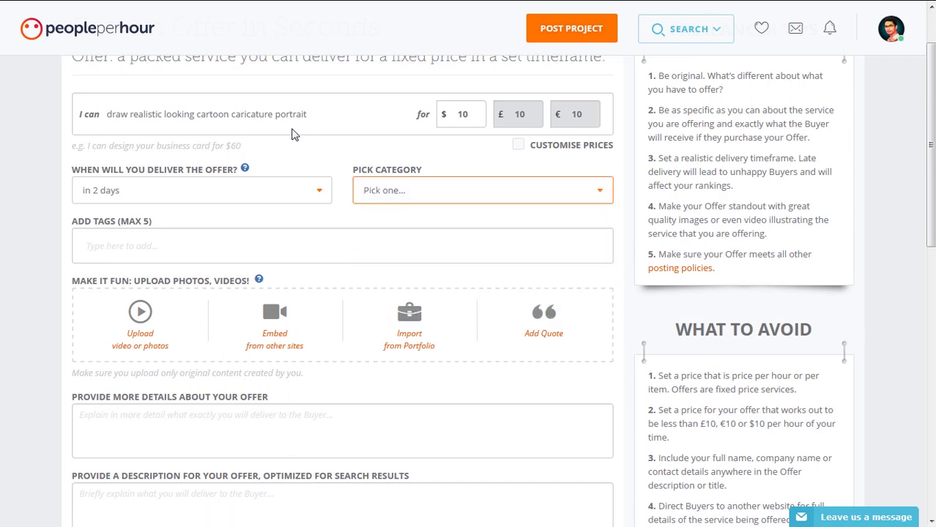
pyautogui.click(402, 199)
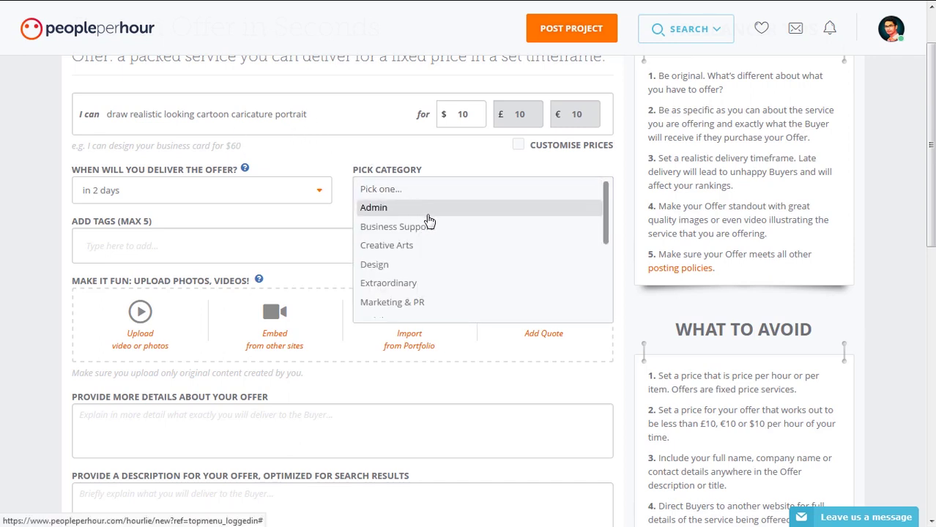
pyautogui.scroll(-1, 459, 228)
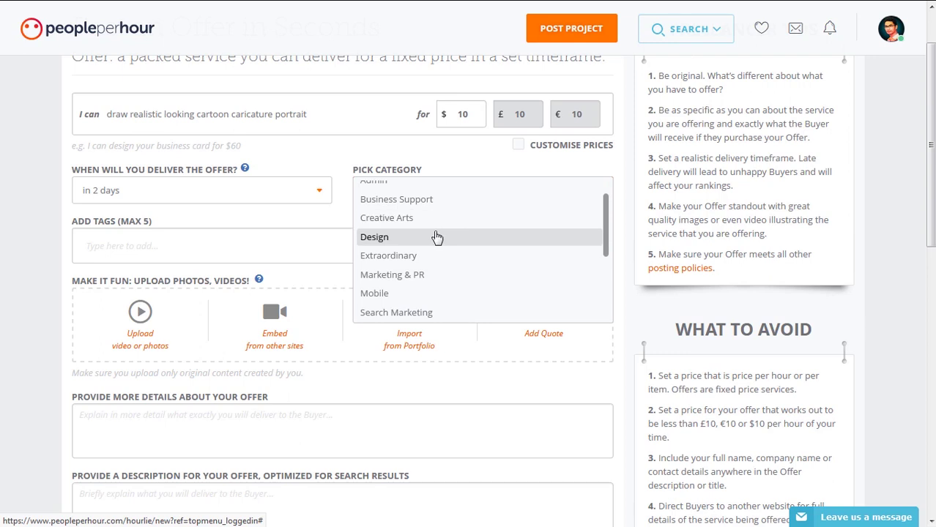
pyautogui.scroll(-5, 411, 241)
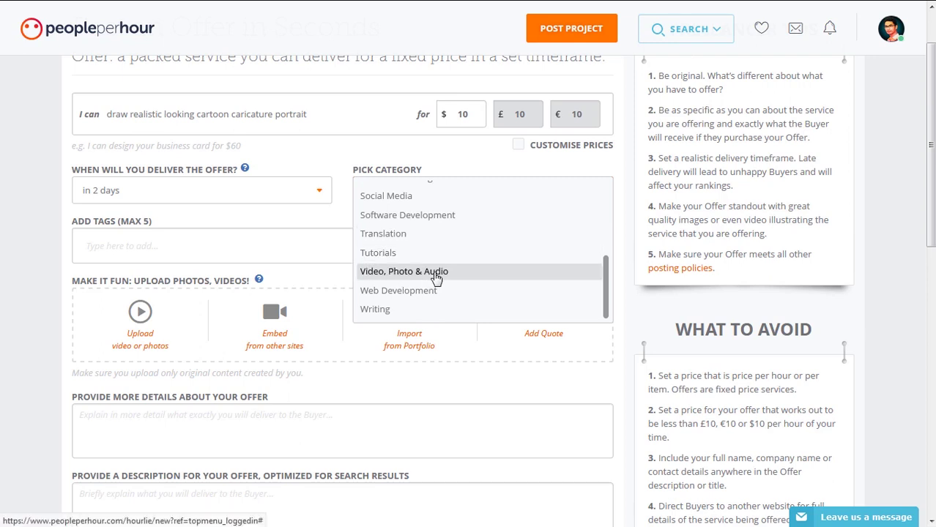
pyautogui.scroll(1, 399, 300)
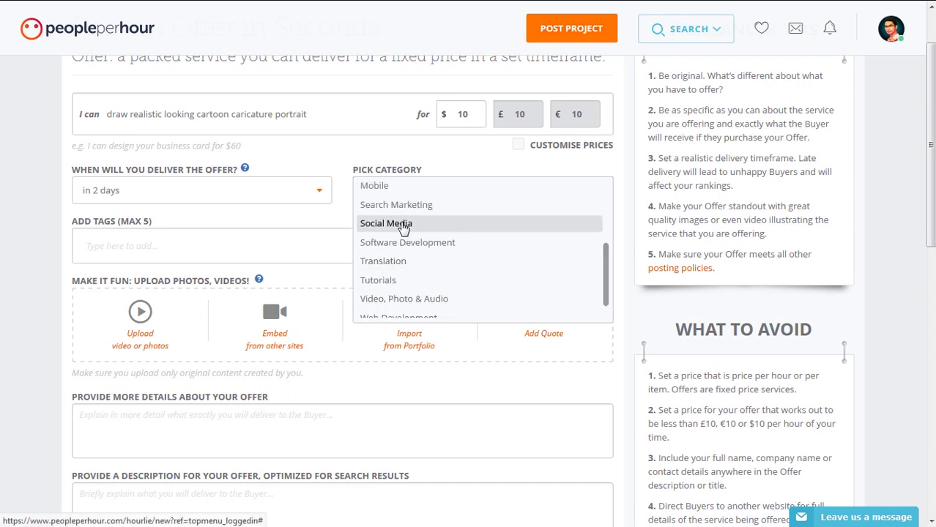
pyautogui.scroll(1, 403, 230)
pyautogui.scroll(1, 388, 229)
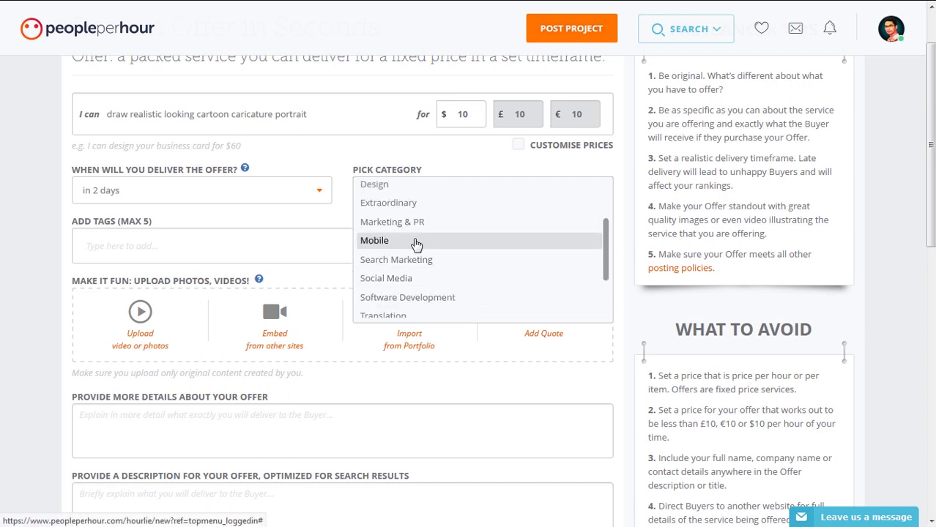
pyautogui.scroll(1, 395, 220)
pyautogui.click(392, 217)
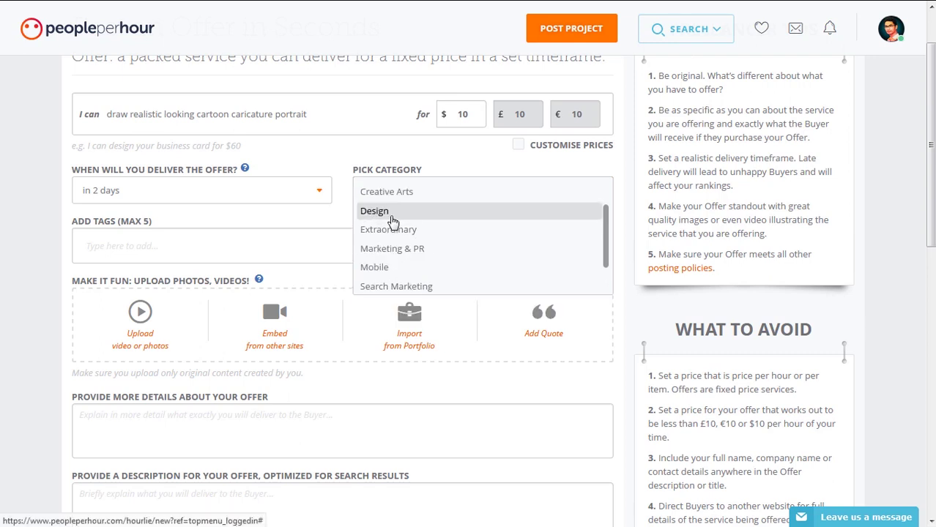
# Copy "draw realistic looking" from the offer title into the tags and add the suggested tag "portrait drawing"
pyautogui.click(122, 244)
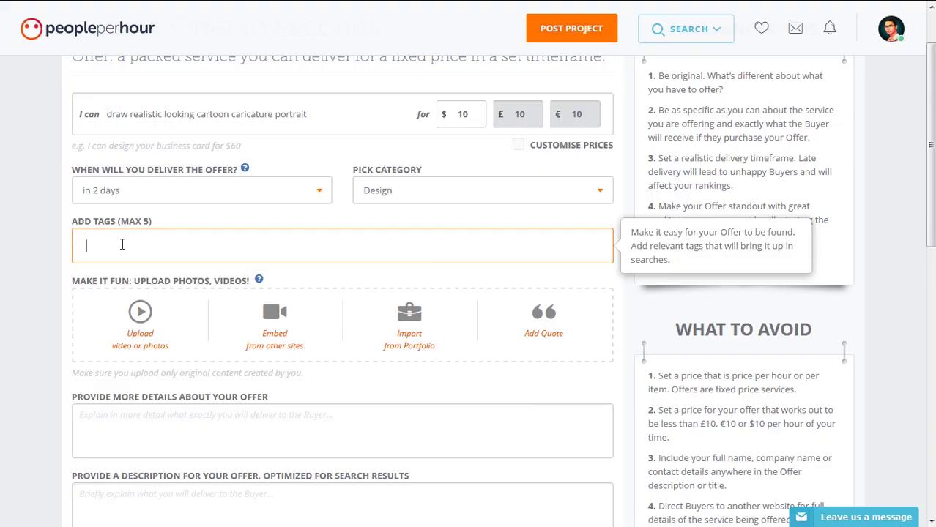
pyautogui.scroll(1, 127, 245)
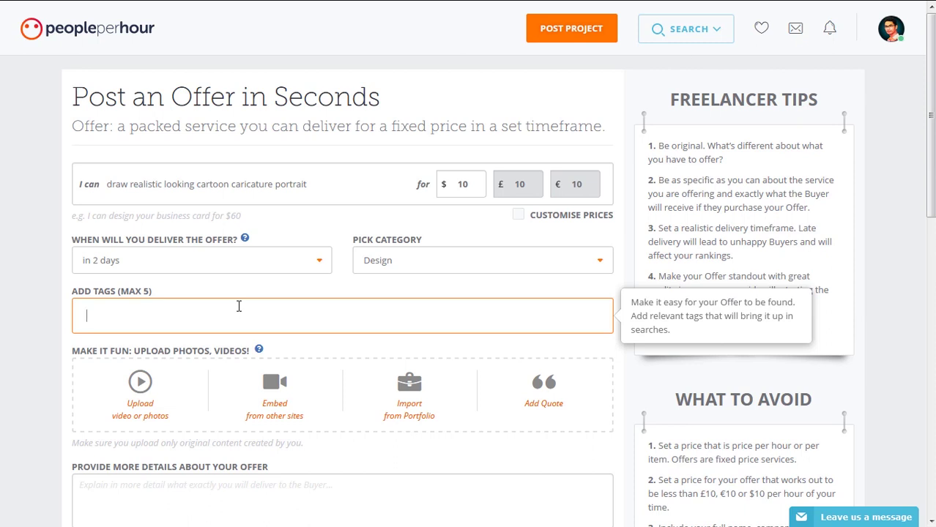
pyautogui.click(133, 186)
pyautogui.click(132, 186)
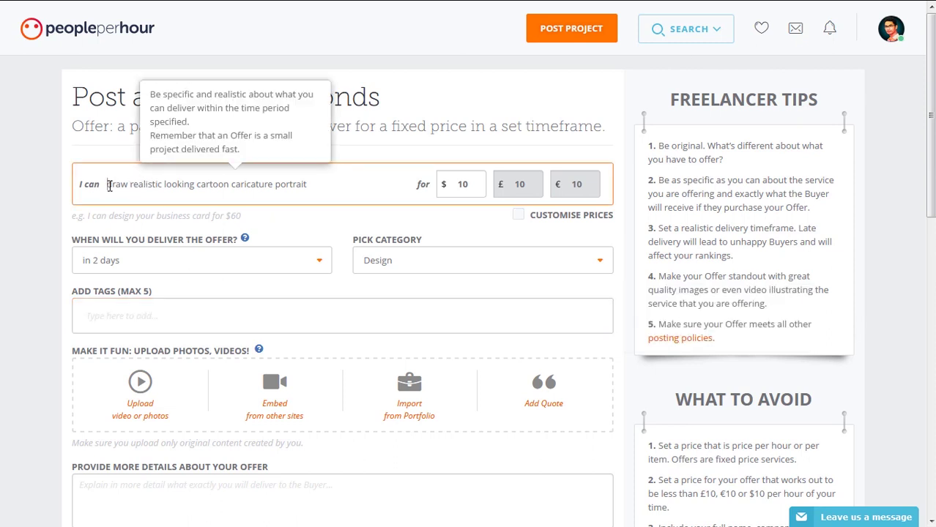
pyautogui.moveTo(109, 186); pyautogui.dragTo(195, 187)
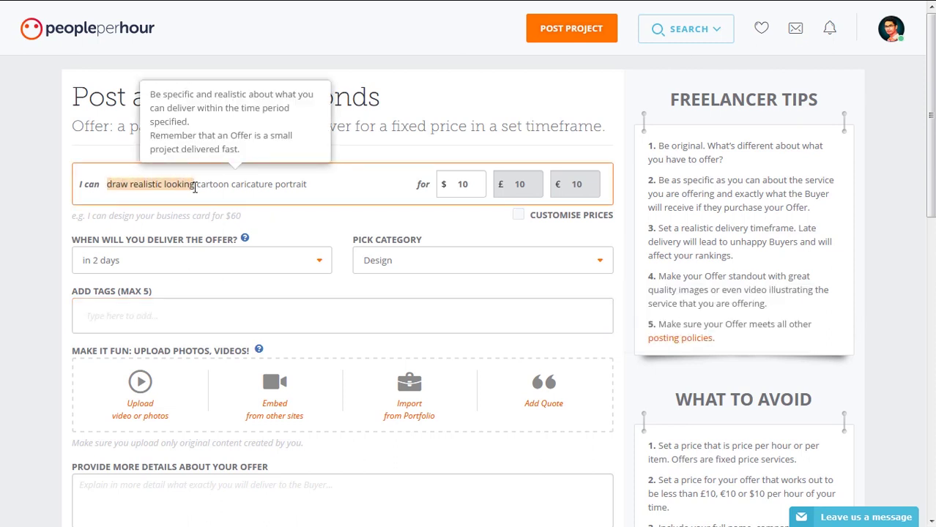
pyautogui.rightClick(184, 185)
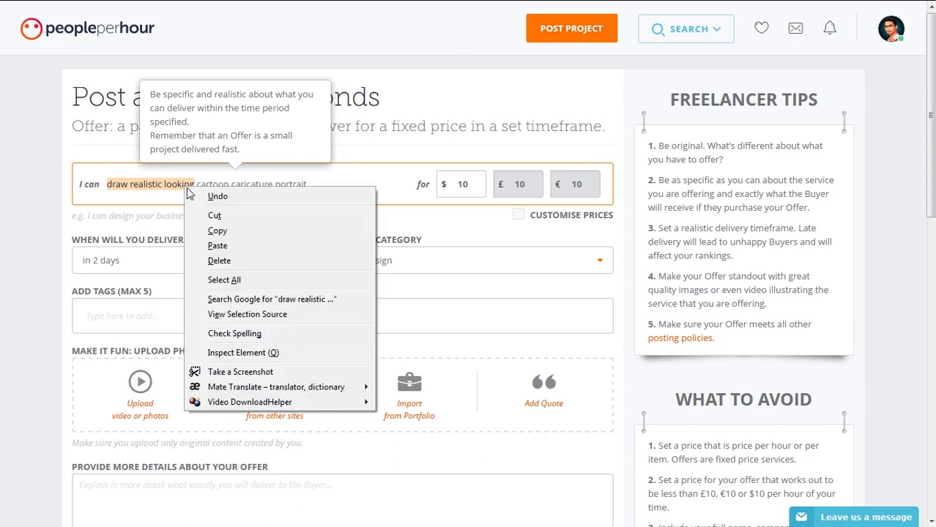
pyautogui.click(228, 240)
pyautogui.click(126, 310)
pyautogui.rightClick(126, 312)
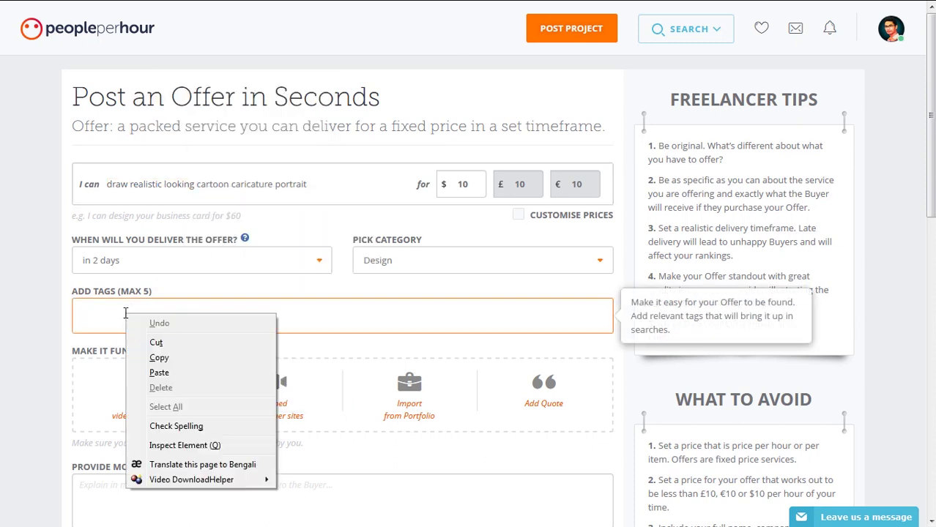
pyautogui.click(168, 371)
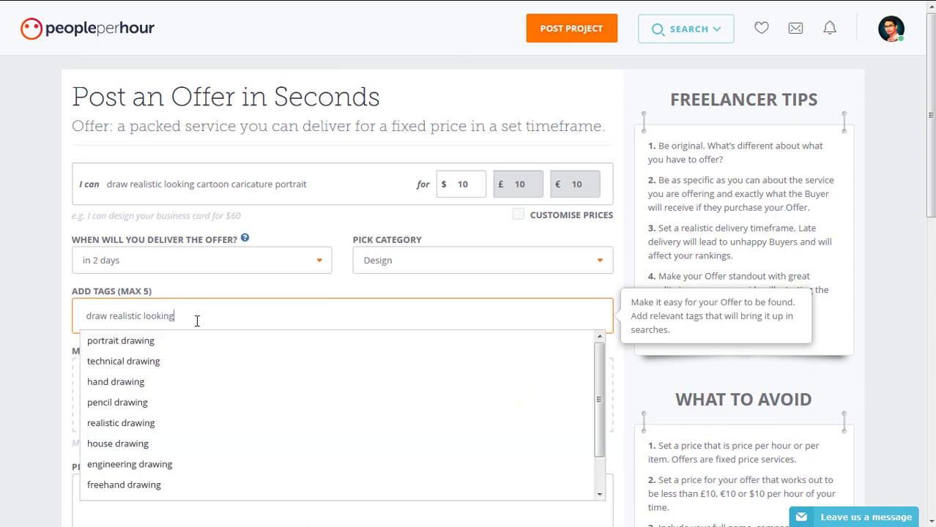
pyautogui.click(169, 342)
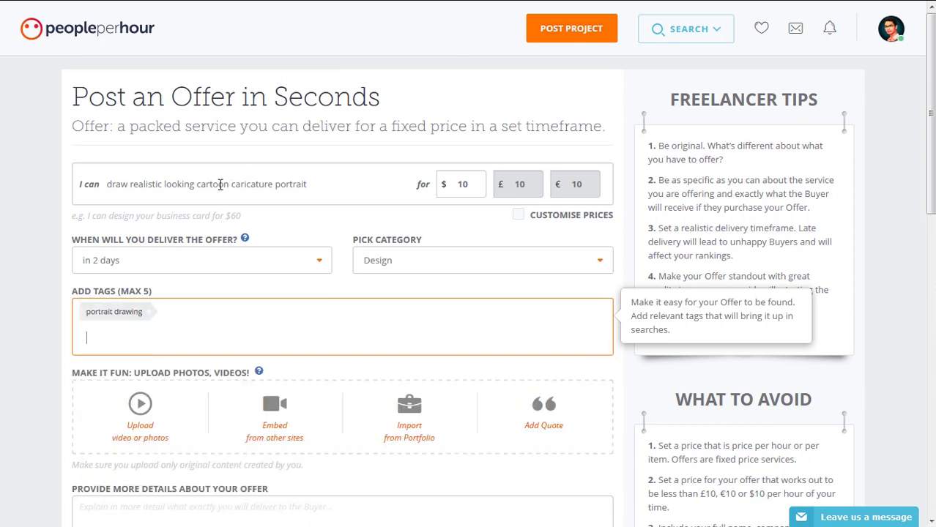
# Copy "cartoon" from the offer title into the tags and add the suggested tag "cartoon & comics"
pyautogui.click(197, 184)
pyautogui.moveTo(196, 184); pyautogui.dragTo(233, 186)
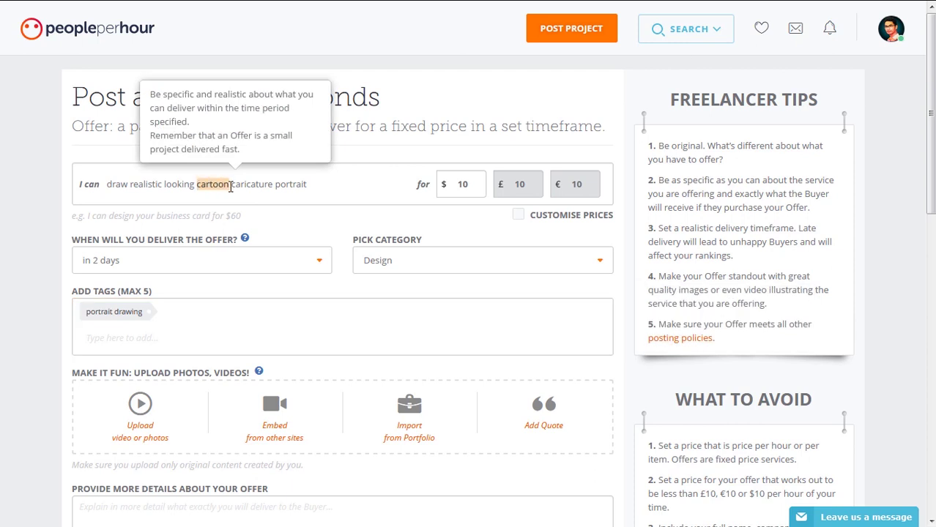
pyautogui.rightClick(220, 183)
pyautogui.click(245, 232)
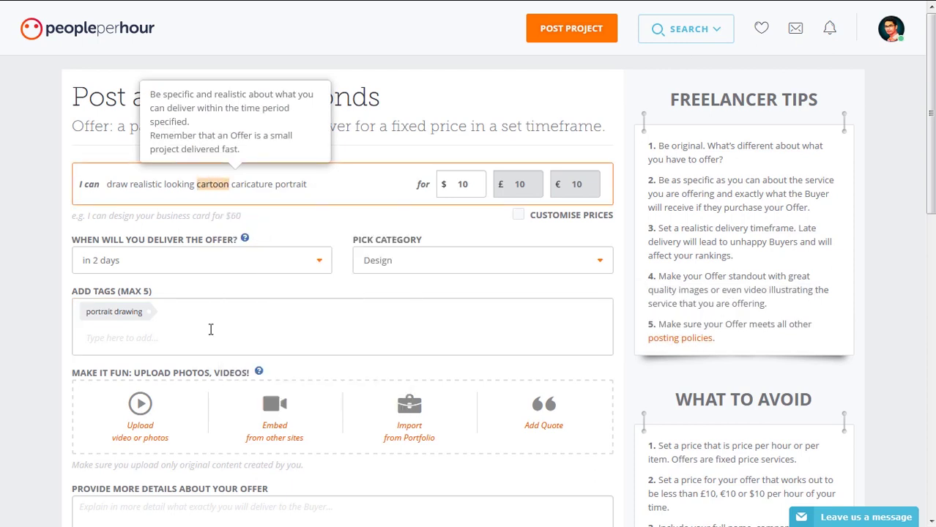
pyautogui.click(210, 330)
pyautogui.rightClick(211, 327)
pyautogui.click(247, 385)
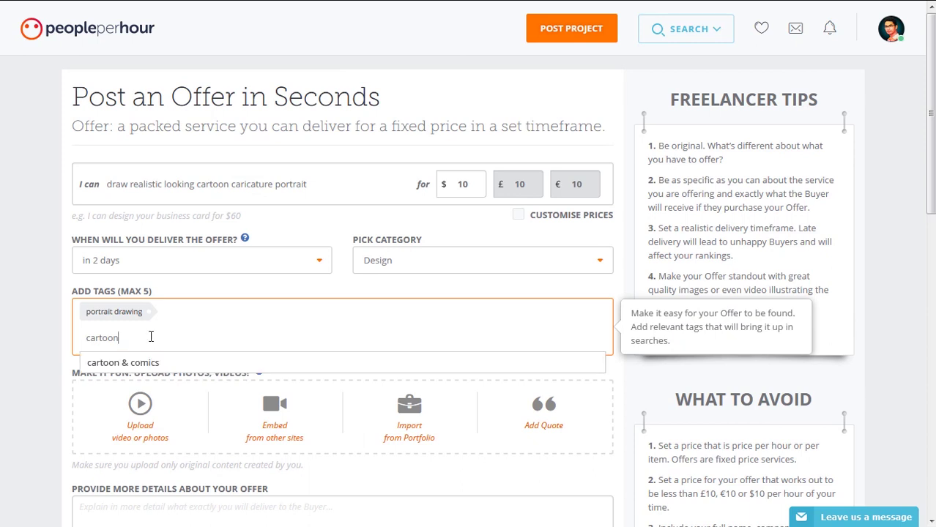
pyautogui.click(151, 362)
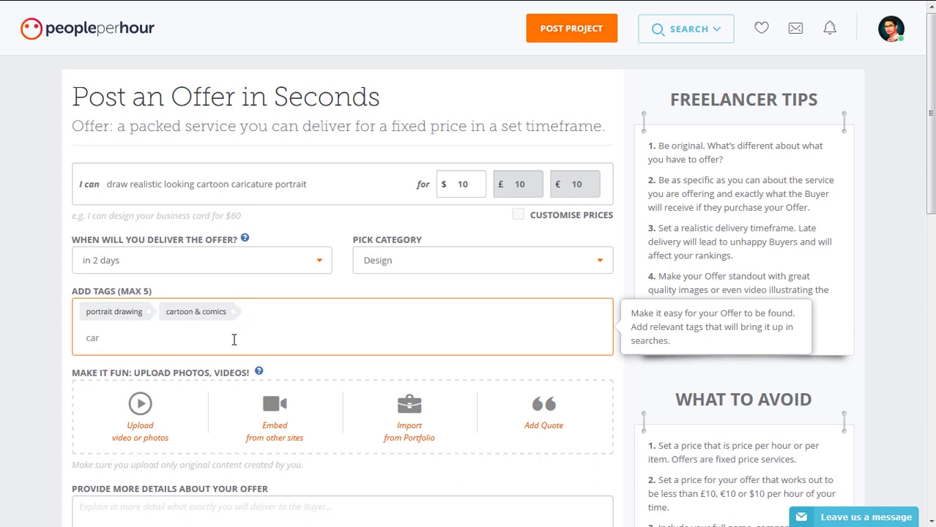
# Complete the offer's tags with "caricature", "realistic drawing" and "portrait artist"
pyautogui.write('caric')
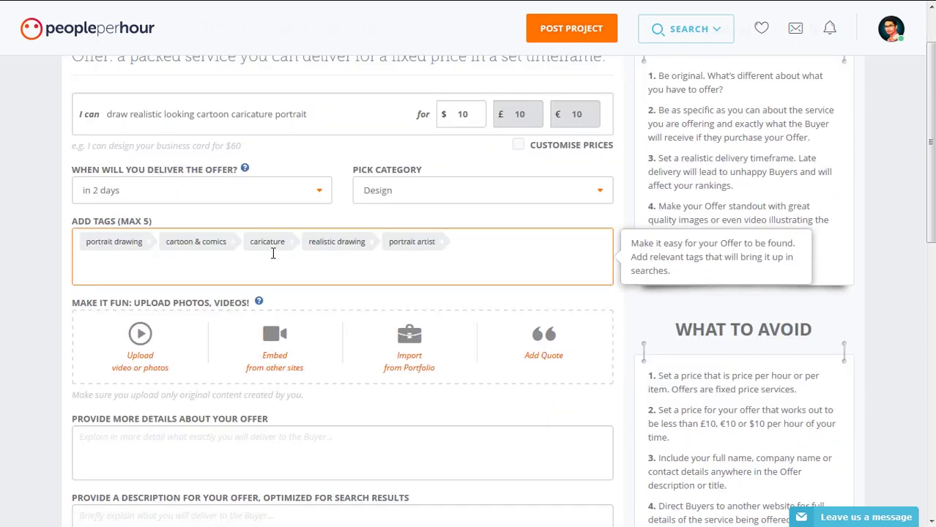
pyautogui.scroll(-2, 329, 249)
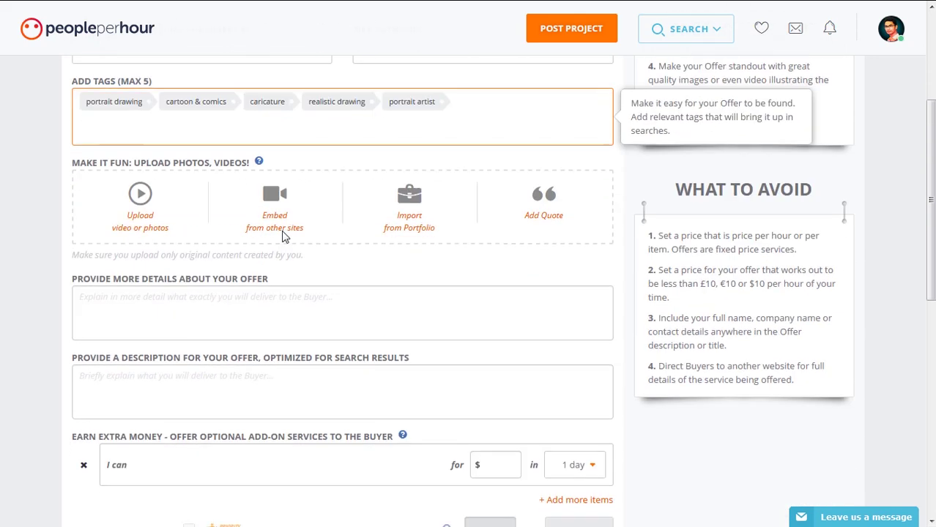
pyautogui.click(627, 169)
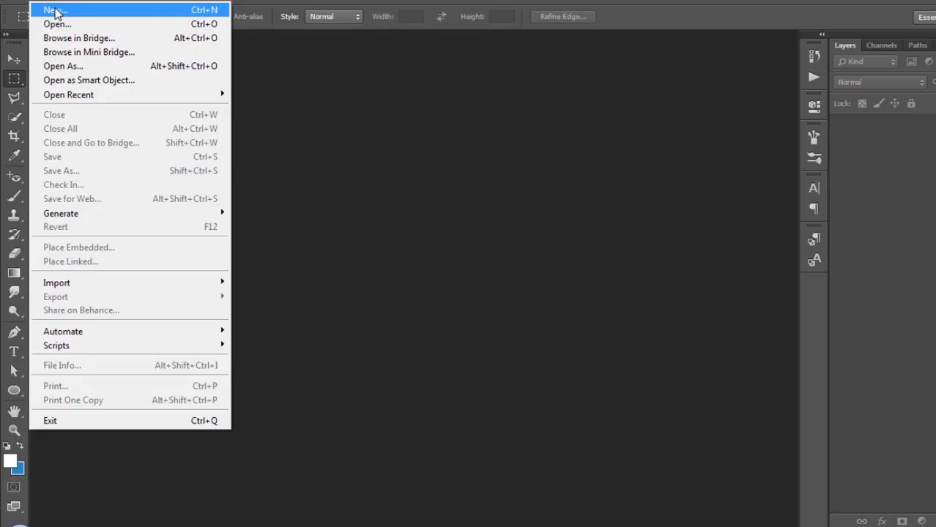
# In Photoshop, create a new 1800 × 1350 pixel document at 72 pixels/inch in RGB Color with a white background
pyautogui.click(57, 11)
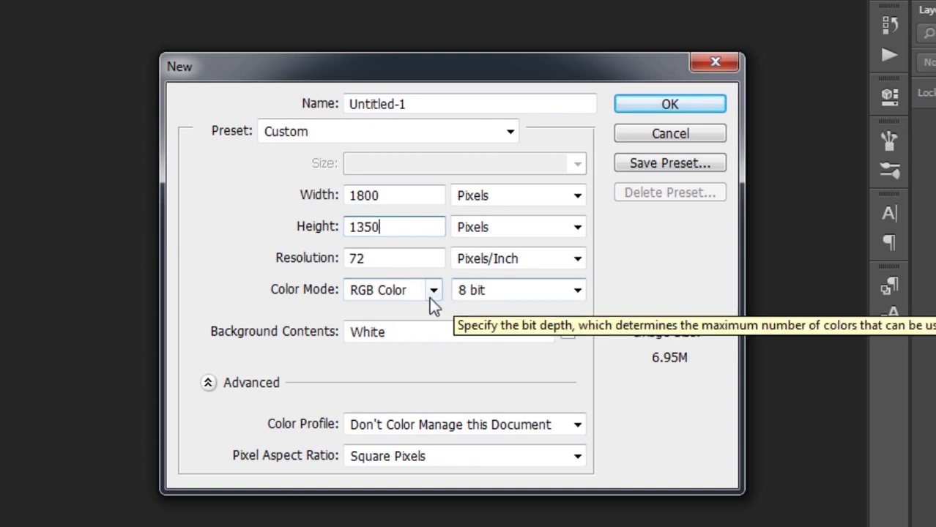
pyautogui.click(677, 103)
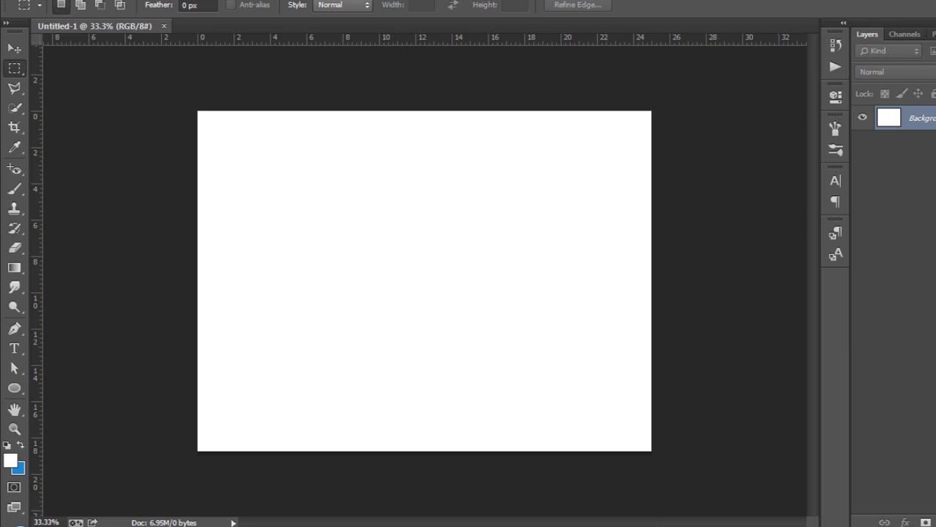
# Open the Photoshop file CArtoon from the Desktop
pyautogui.click(41, 0)
pyautogui.click(69, 18)
pyautogui.scroll(-10, 340, 117)
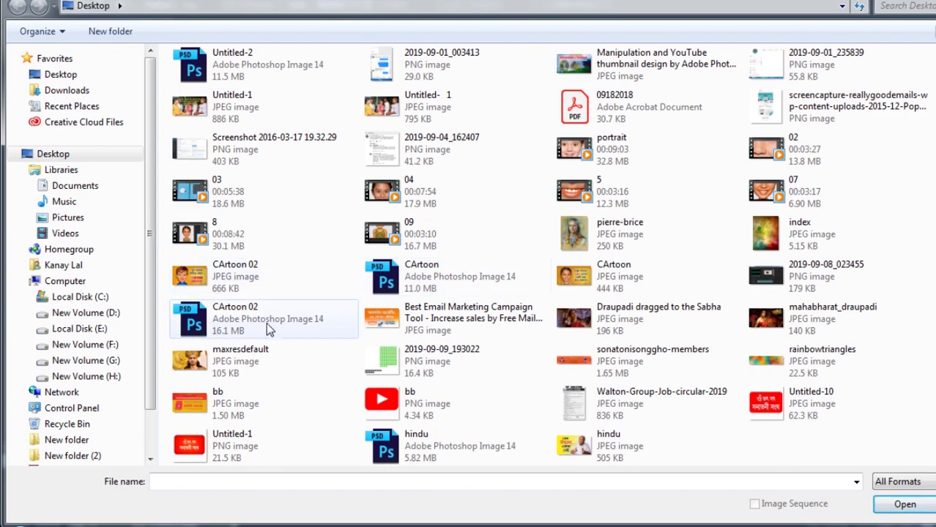
pyautogui.doubleClick(421, 273)
# Merge Group 3 into a single layer and copy it into the new blank document
pyautogui.hotkey('ctrl', 'e')
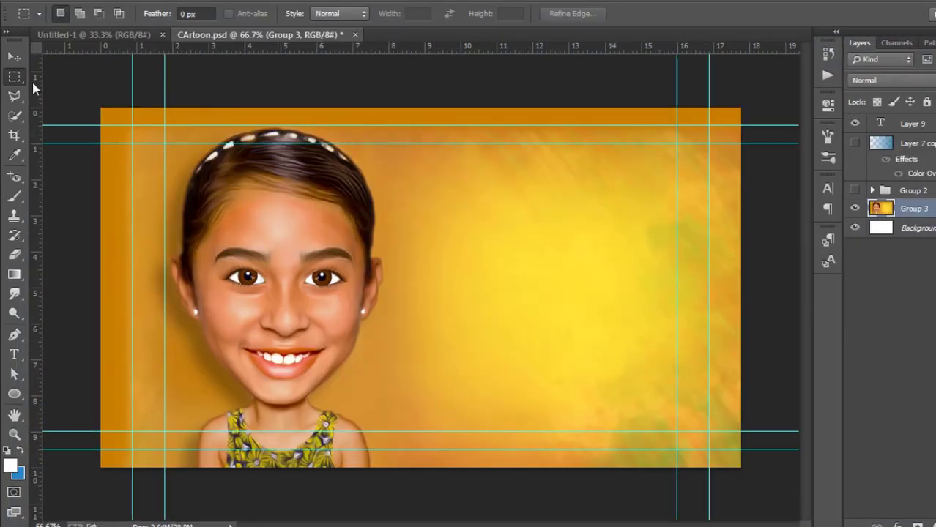
pyautogui.press('v')
pyautogui.moveTo(261, 205); pyautogui.dragTo(410, 253)
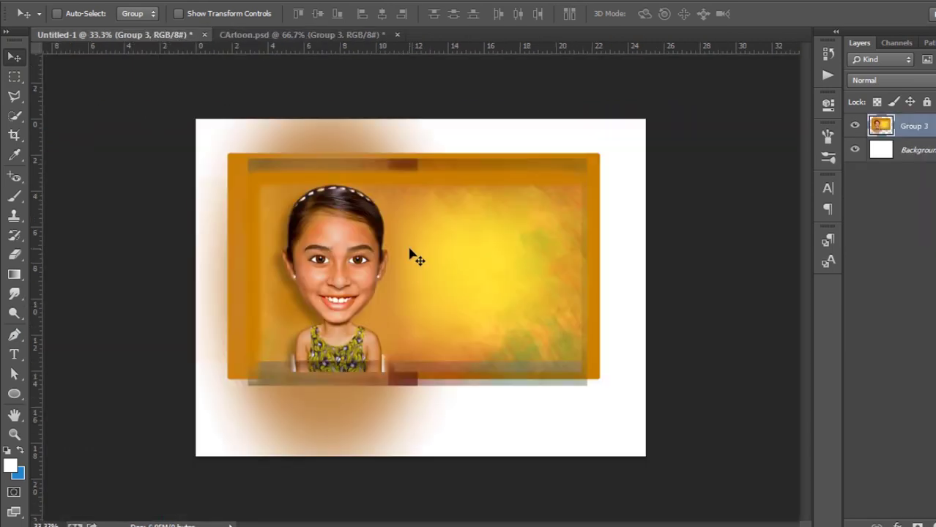
# Scale up and reposition the cartoon portrait layer so that it fills the whole canvas
pyautogui.hotkey('ctrl', 't')
pyautogui.hotkey('ctrl', '-')
pyautogui.moveTo(568, 472); pyautogui.dragTo(672, 505)
pyautogui.moveTo(525, 262); pyautogui.dragTo(529, 319)
pyautogui.hotkey('ctrl', '-')
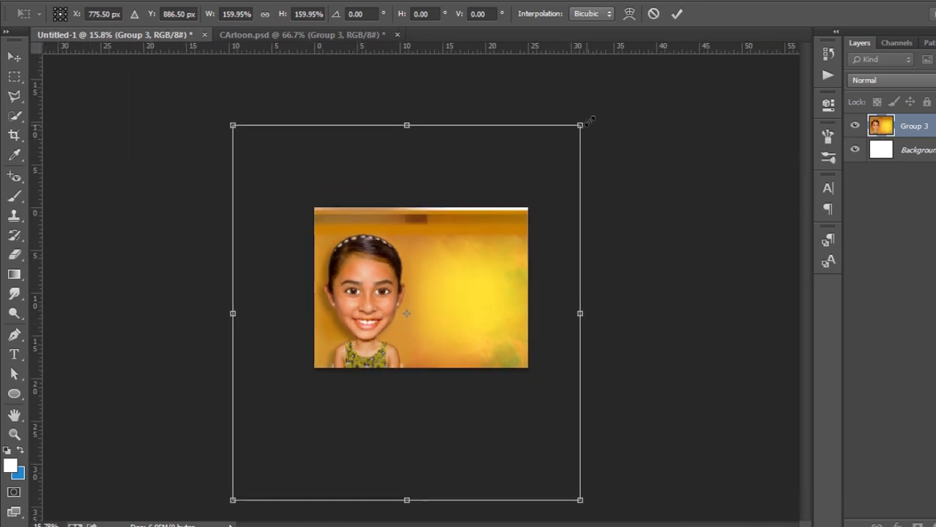
pyautogui.moveTo(590, 120); pyautogui.dragTo(623, 90)
pyautogui.moveTo(493, 267); pyautogui.dragTo(498, 268)
pyautogui.moveTo(614, 500); pyautogui.dragTo(632, 513)
pyautogui.press('Return')
pyautogui.hotkey('ctrl', '+')
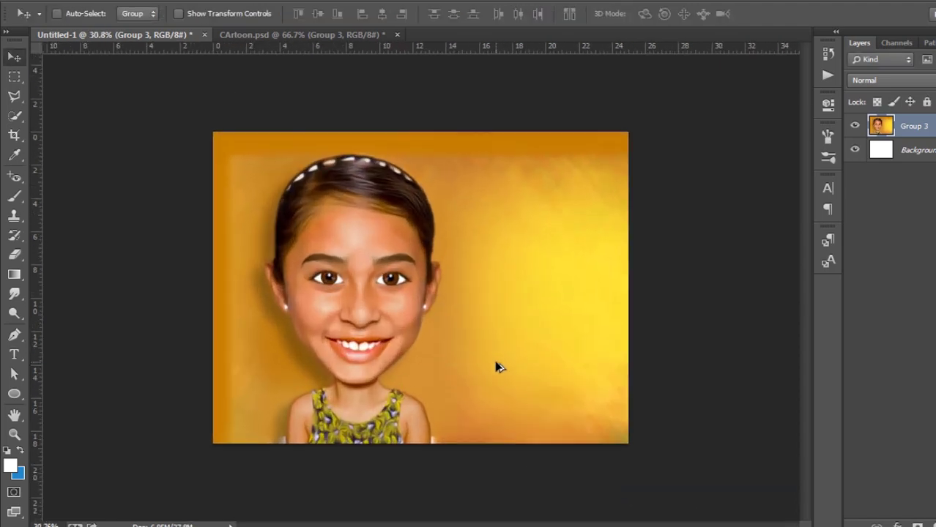
# Add the red Anton text "CARTOON CARICATURE DRAWING" on three centred lines beside the portrait's head
pyautogui.scroll(1, 496, 367)
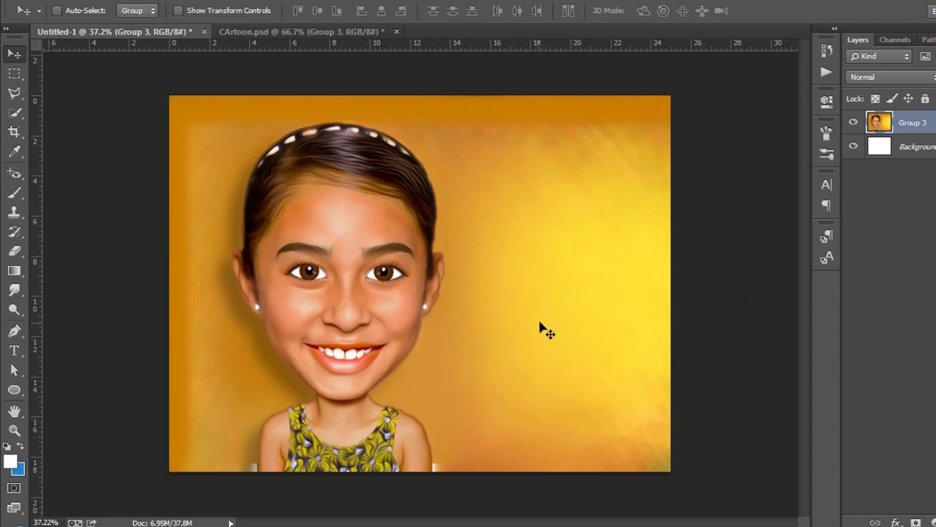
pyautogui.write('CART')
pyautogui.write('OON')
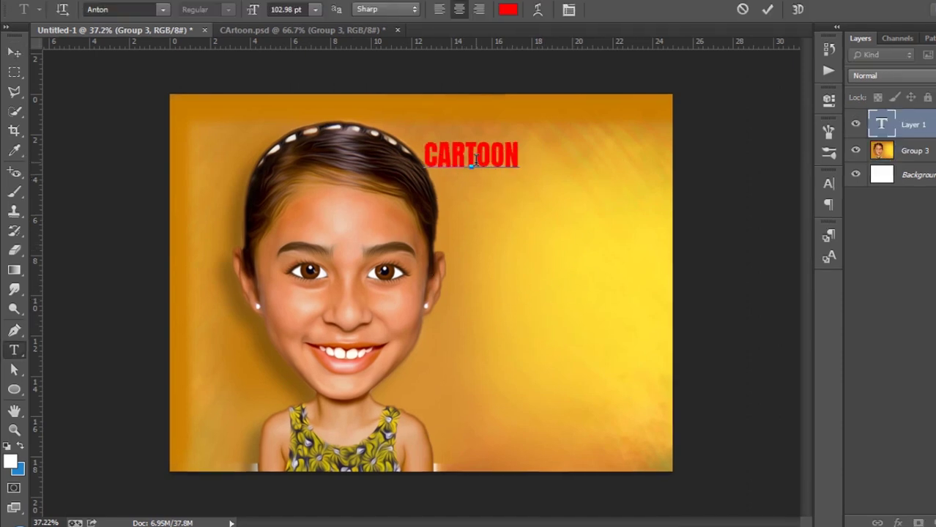
pyautogui.press('Return')
pyautogui.write('CARICATURE')
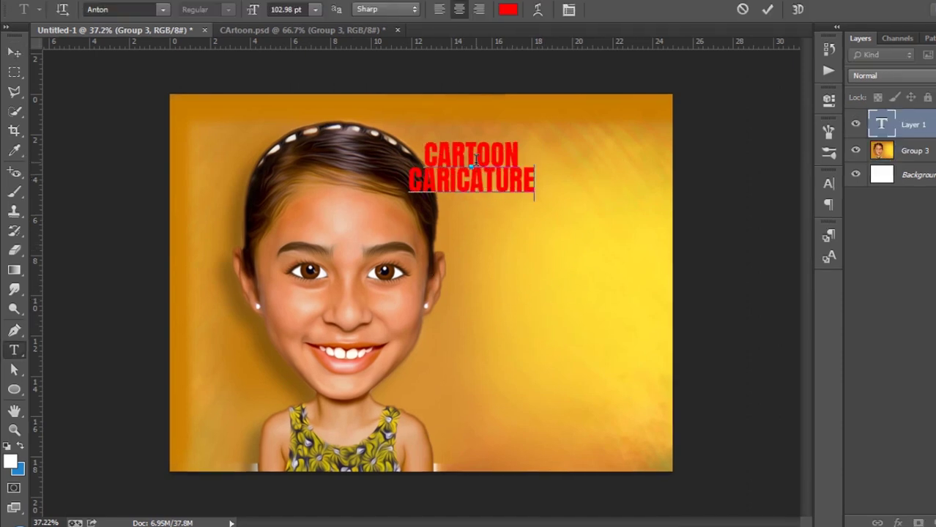
pyautogui.press('Return')
pyautogui.write('DRAWING')
pyautogui.hotkey('ctrl', 'Return')
pyautogui.press('v')
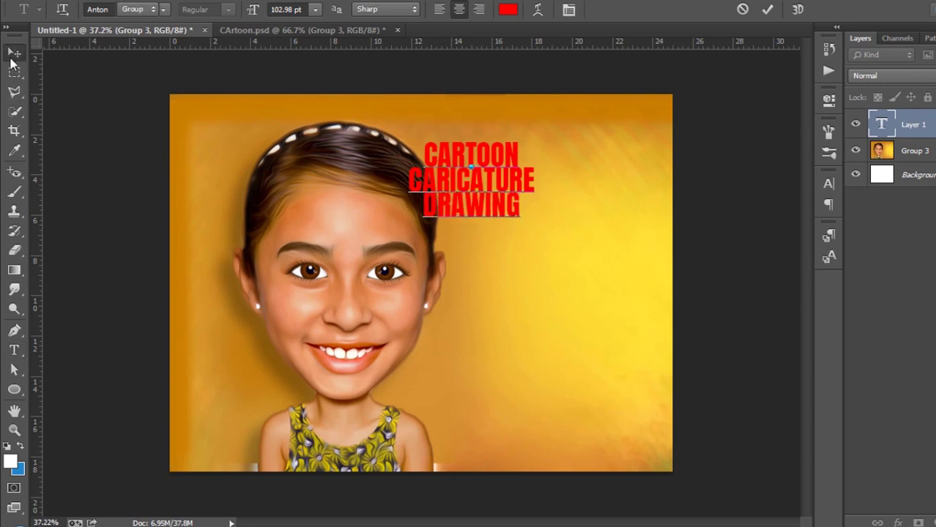
# Move the text into the empty area beside the face and enlarge it to about 170 pt
pyautogui.moveTo(475, 179); pyautogui.dragTo(516, 220)
pyautogui.hotkey('ctrl', 't')
pyautogui.moveTo(571, 271)
pyautogui.mouseDown()
pyautogui.moveTo(617, 395)
pyautogui.moveTo(645, 245)
pyautogui.moveTo(705, 308)
pyautogui.moveTo(686, 313)
pyautogui.mouseUp()
pyautogui.press('Return')
# Scale up the portrait layer Group 3 slightly beyond its current size
pyautogui.scroll(-3, 686, 313)
pyautogui.hotkey('ctrl', 't')
pyautogui.scroll(-2, 687, 312)
pyautogui.moveTo(640, 75); pyautogui.dragTo(655, 64)
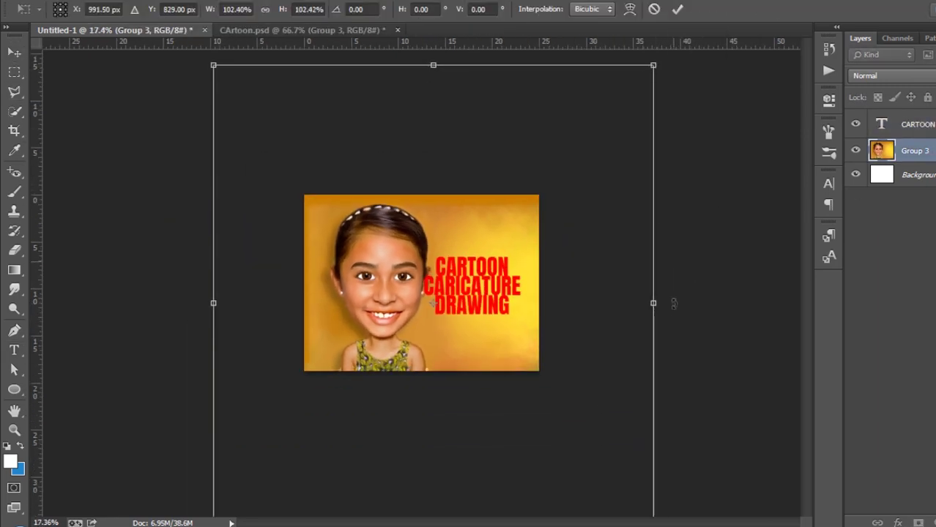
pyautogui.scroll(-2, 471, 339)
pyautogui.moveTo(272, 462); pyautogui.dragTo(275, 463)
pyautogui.press('Return')
pyautogui.scroll(5, 470, 293)
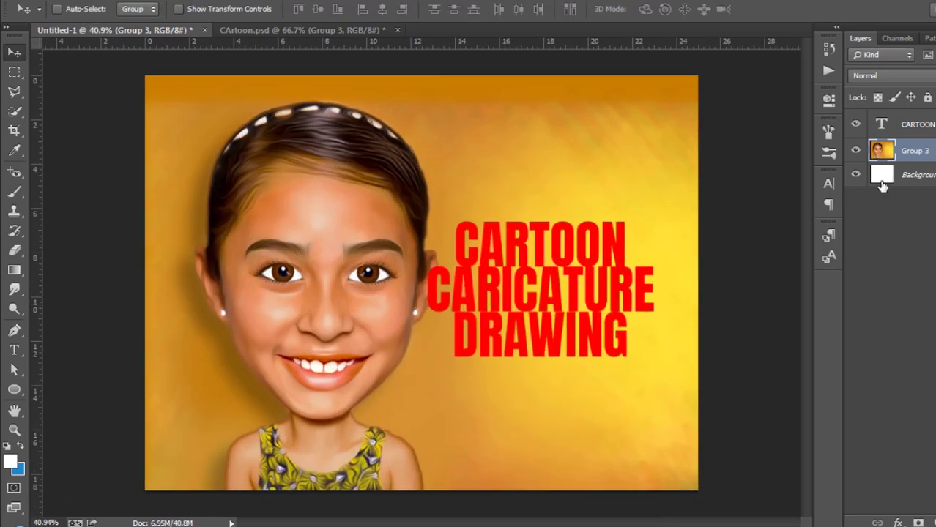
# Increase the line spacing of the three-line CARTOON CARICATURE DRAWING text
pyautogui.keyDown('ctrl'); pyautogui.click(575, 272); pyautogui.keyUp('ctrl')
pyautogui.scroll(-1, 586, 313)
pyautogui.doubleClick(881, 124)
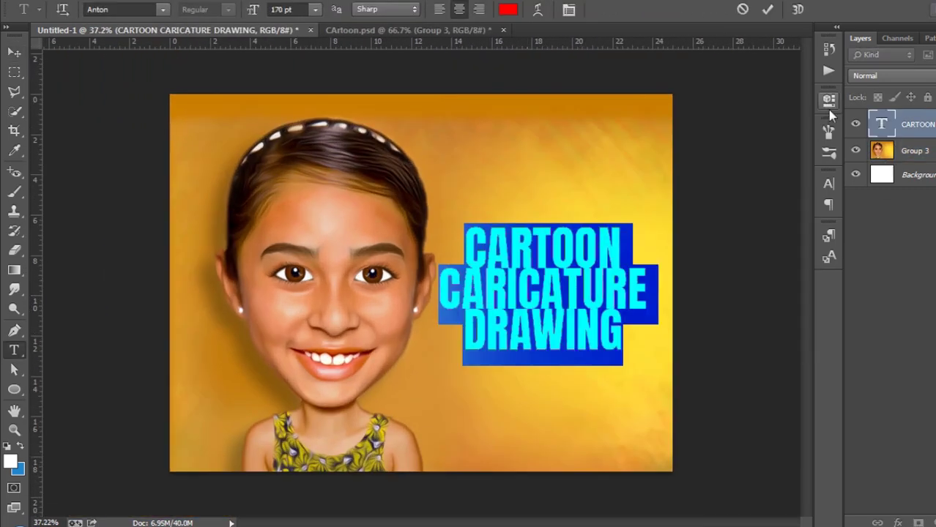
pyautogui.click(828, 184)
pyautogui.click(797, 212)
pyautogui.click(778, 232)
pyautogui.hotkey('ctrl', 'Return')
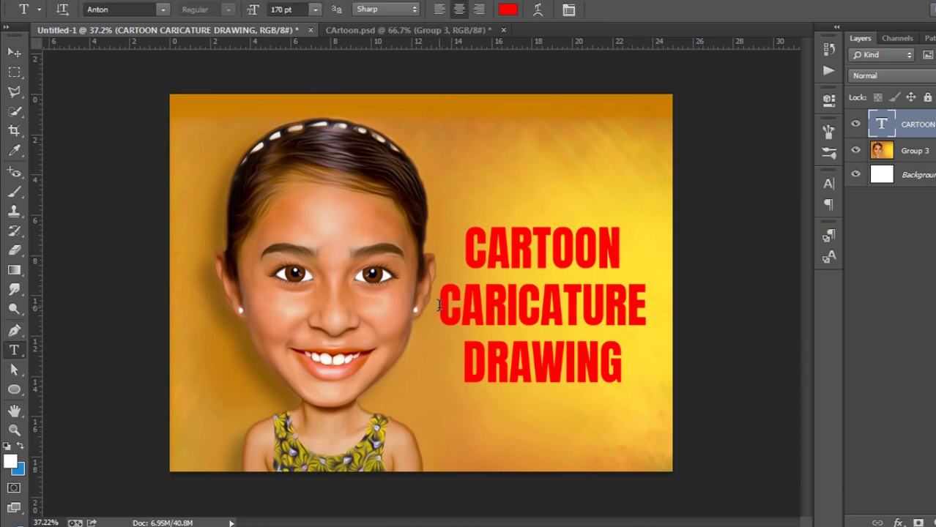
# Recolour the word CARICATURE in the text to black (000000)
pyautogui.click(626, 293)
pyautogui.moveTo(648, 294); pyautogui.dragTo(418, 291)
pyautogui.click(829, 184)
pyautogui.click(783, 268)
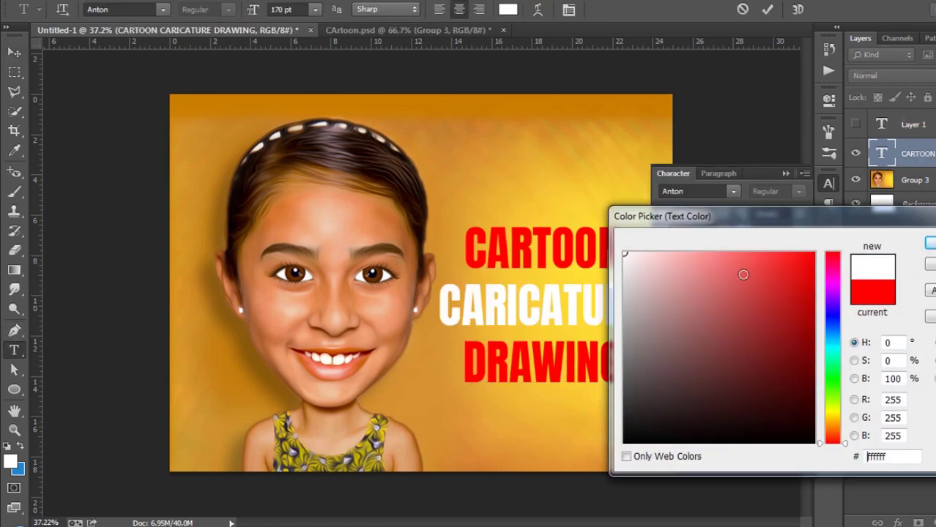
pyautogui.write('000000')
pyautogui.press('Return')
pyautogui.click(786, 174)
pyautogui.hotkey('ctrl', 'Return')
pyautogui.press('v')
# Shift the portrait and the text layer slightly towards the left side of the canvas
pyautogui.scroll(-1, 569, 293)
pyautogui.scroll(1, 568, 303)
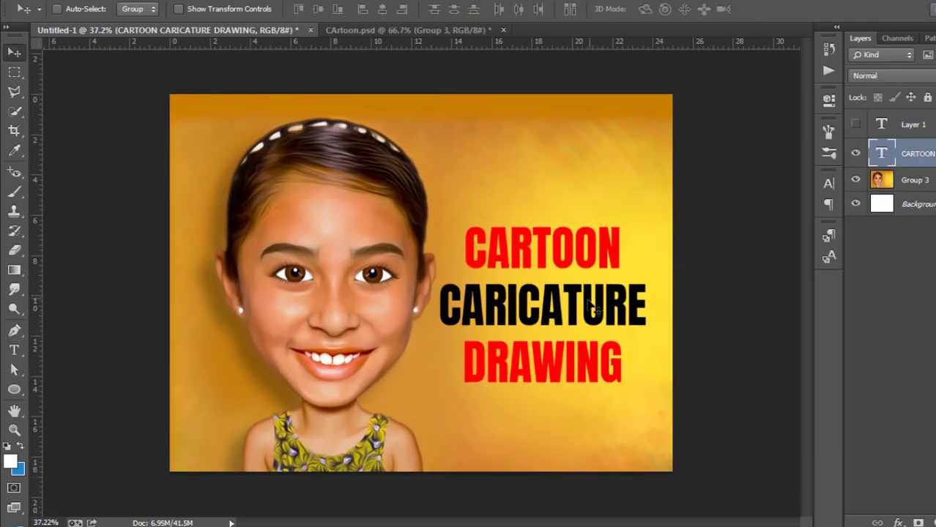
pyautogui.keyDown('ctrl'); pyautogui.click(495, 334); pyautogui.keyUp('ctrl')
pyautogui.moveTo(439, 354); pyautogui.dragTo(421, 353)
pyautogui.keyDown('ctrl'); pyautogui.click(635, 301); pyautogui.keyUp('ctrl')
pyautogui.moveTo(605, 297)
pyautogui.mouseDown()
pyautogui.moveTo(591, 297)
pyautogui.moveTo(600, 299)
pyautogui.mouseUp()
pyautogui.scroll(-1, 454, 322)
pyautogui.scroll(1, 454, 323)
# Apply a white Outer Glow layer style to the CARTOON CARICATURE DRAWING text
pyautogui.doubleClick(908, 153)
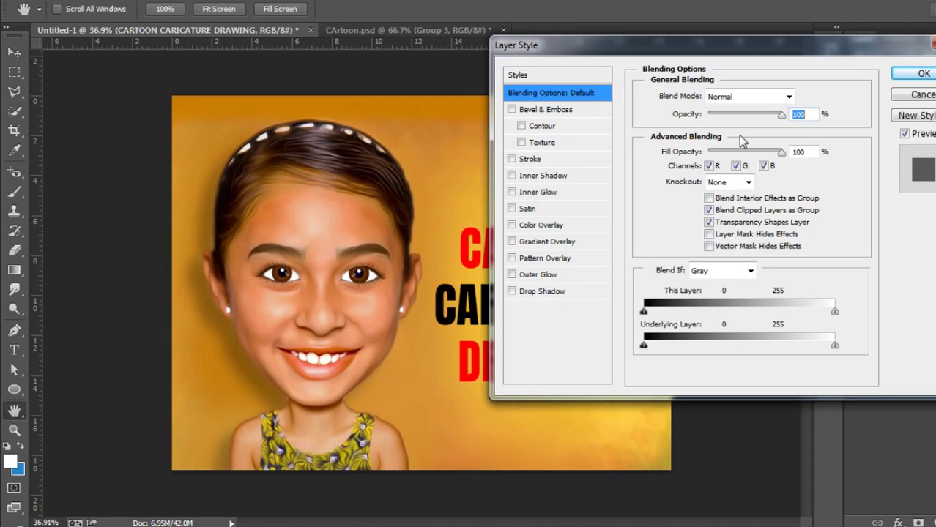
pyautogui.moveTo(513, 73); pyautogui.dragTo(777, 74)
pyautogui.click(806, 320)
pyautogui.click(776, 320)
pyautogui.click(775, 303)
pyautogui.click(801, 303)
pyautogui.click(934, 178)
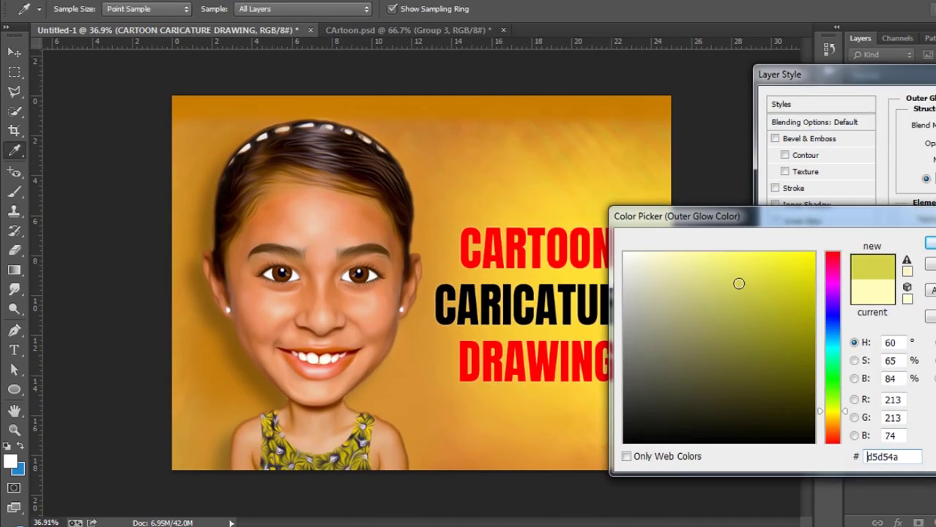
pyautogui.press('Return')
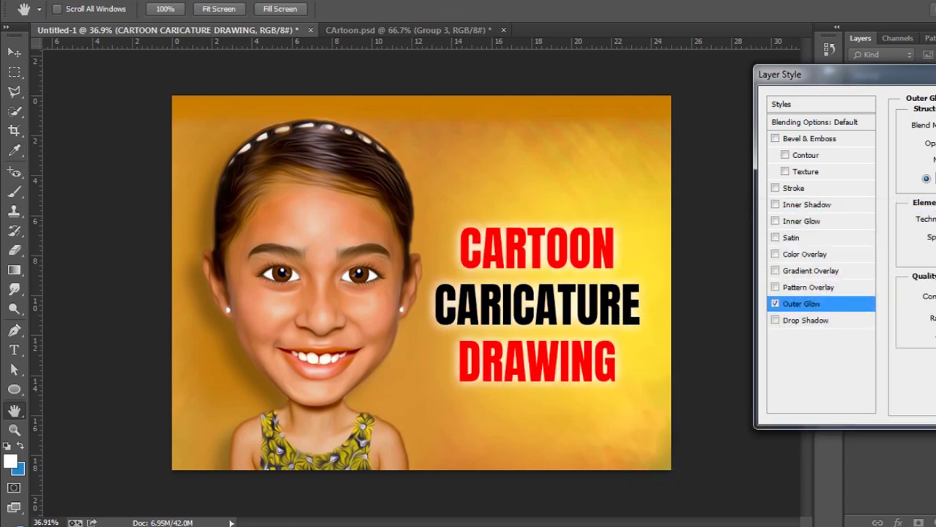
pyautogui.moveTo(842, 74); pyautogui.dragTo(606, 81)
pyautogui.press('Return')
pyautogui.scroll(-2, 666, 277)
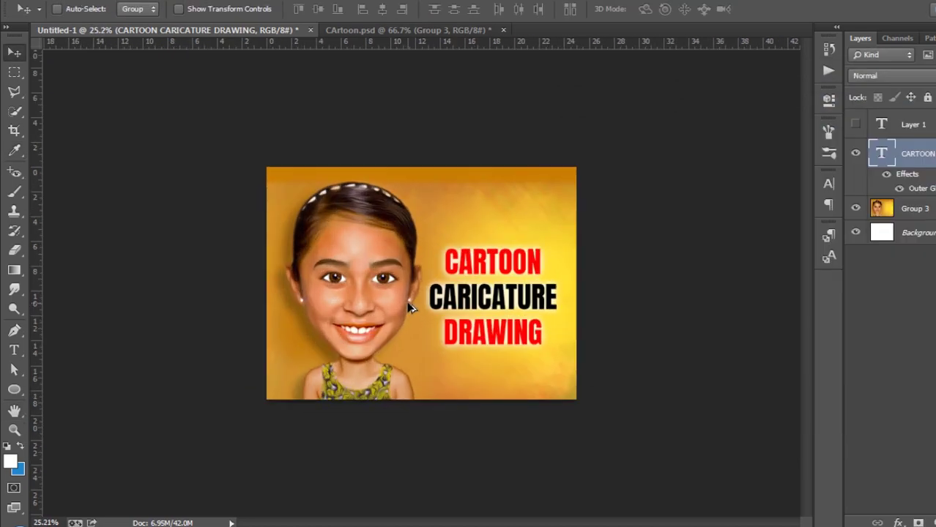
pyautogui.scroll(2, 667, 277)
pyautogui.scroll(-2, 667, 277)
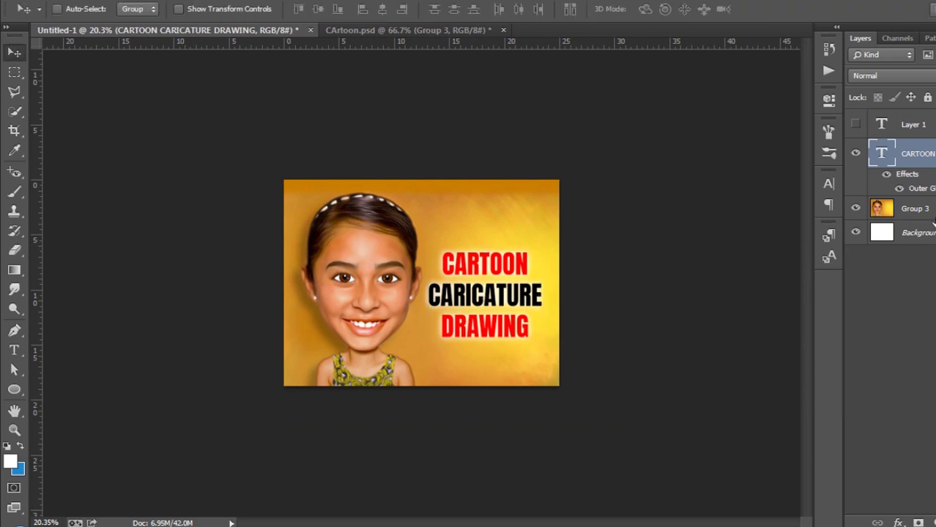
pyautogui.keyDown('ctrl'); pyautogui.click(439, 261); pyautogui.keyUp('ctrl')
pyautogui.scroll(3, 438, 262)
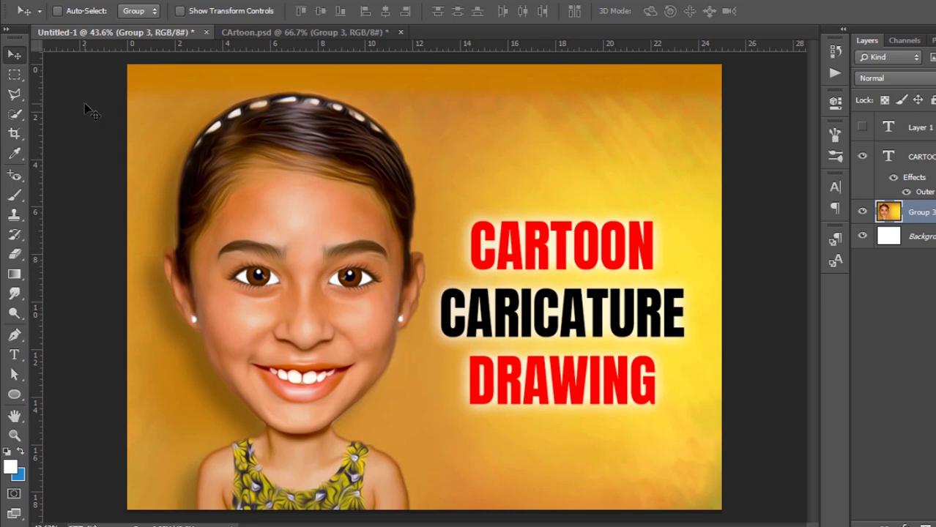
# Save the design to the Desktop as the JPEG "portrait drawing" with quality 12 (Maximum), Progressive, 5 scans
pyautogui.hotkey('alt', 'f')
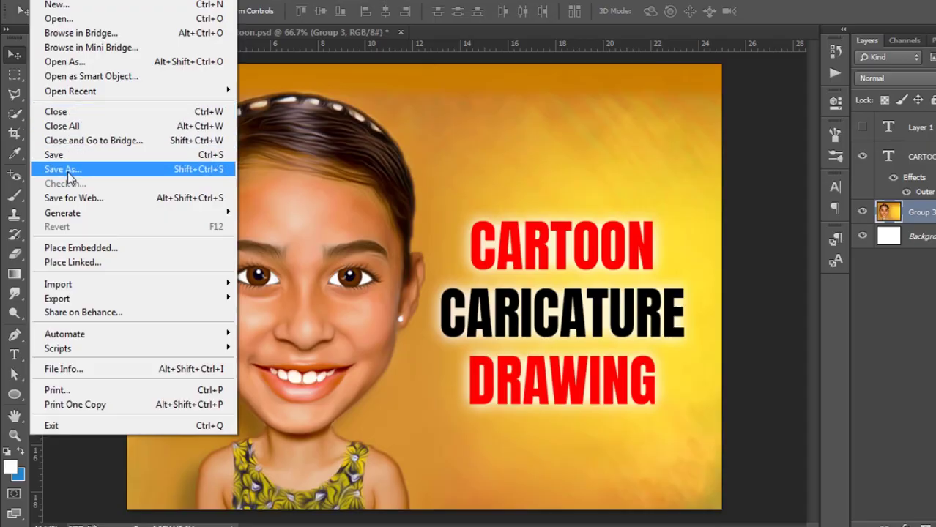
pyautogui.click(67, 172)
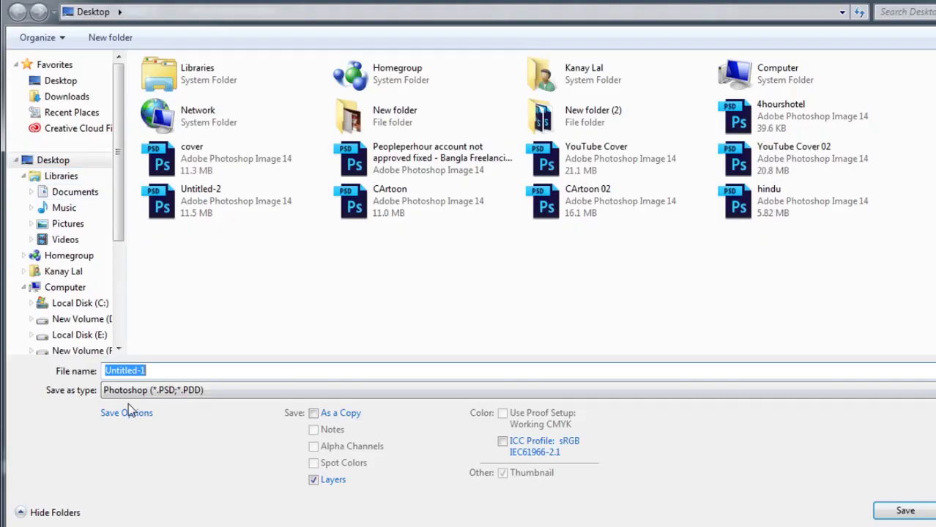
pyautogui.click(159, 391)
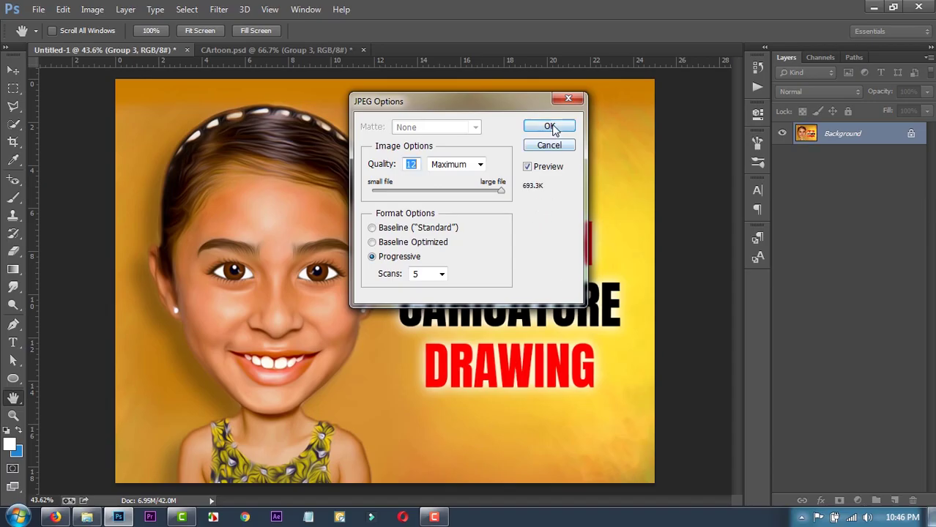
pyautogui.click(548, 126)
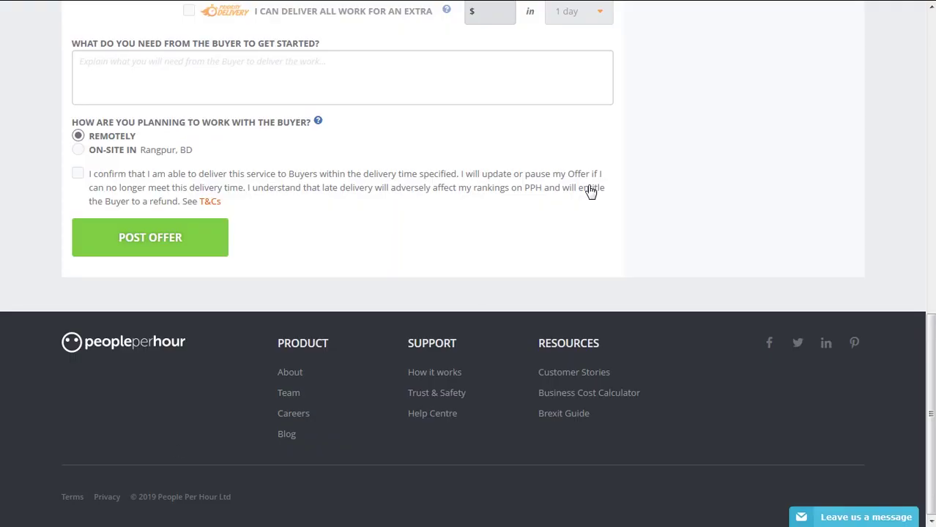
# Switch to the PeoplePerHour offer form and upload the Desktop image "portrait drawing" as its photo
pyautogui.scroll(12, 621, 165)
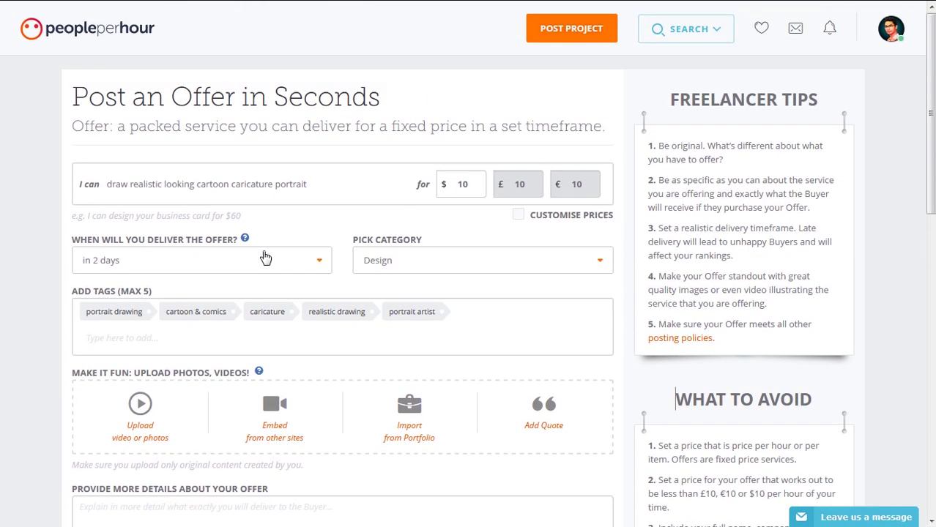
pyautogui.scroll(-4, 299, 247)
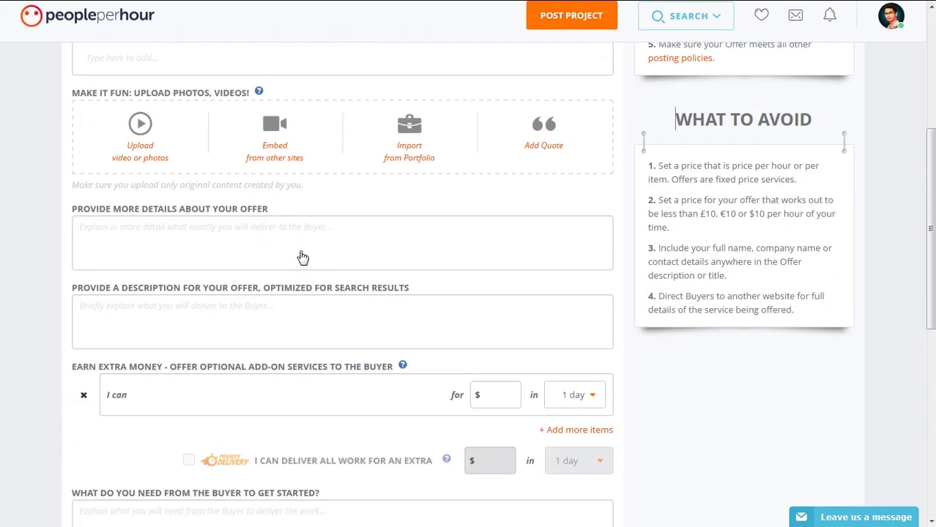
pyautogui.click(153, 158)
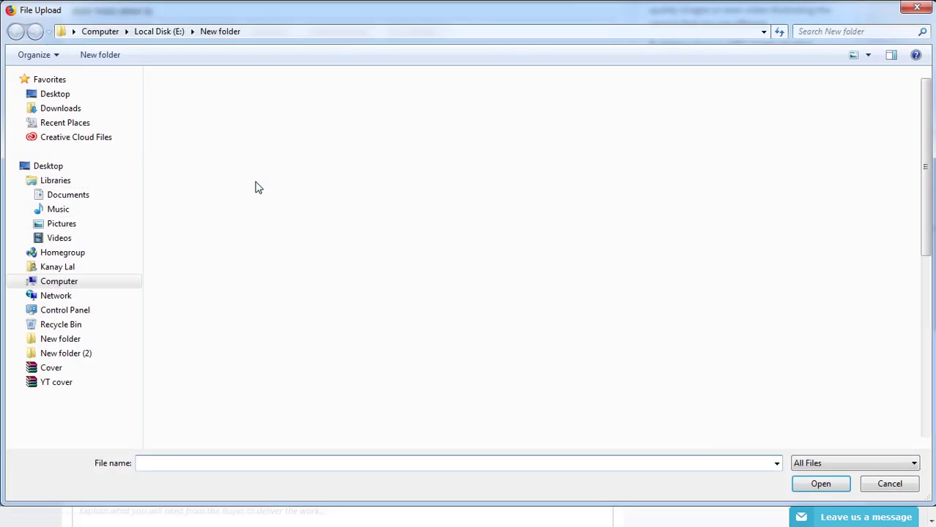
pyautogui.click(59, 93)
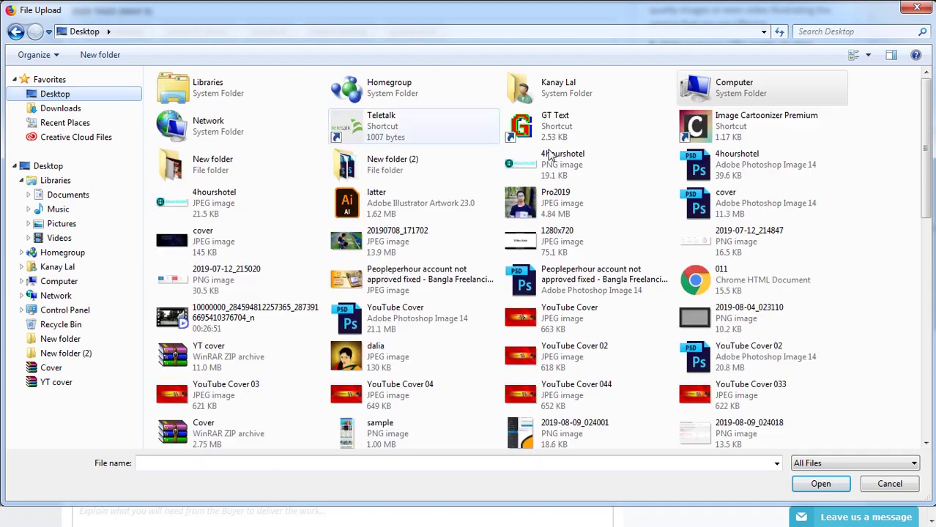
pyautogui.click(557, 165)
pyautogui.scroll(-5, 583, 262)
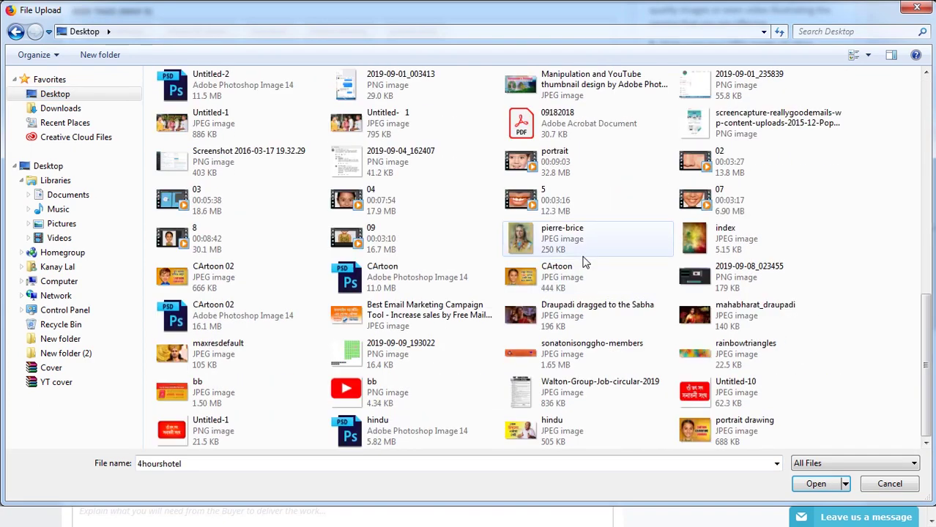
pyautogui.doubleClick(756, 433)
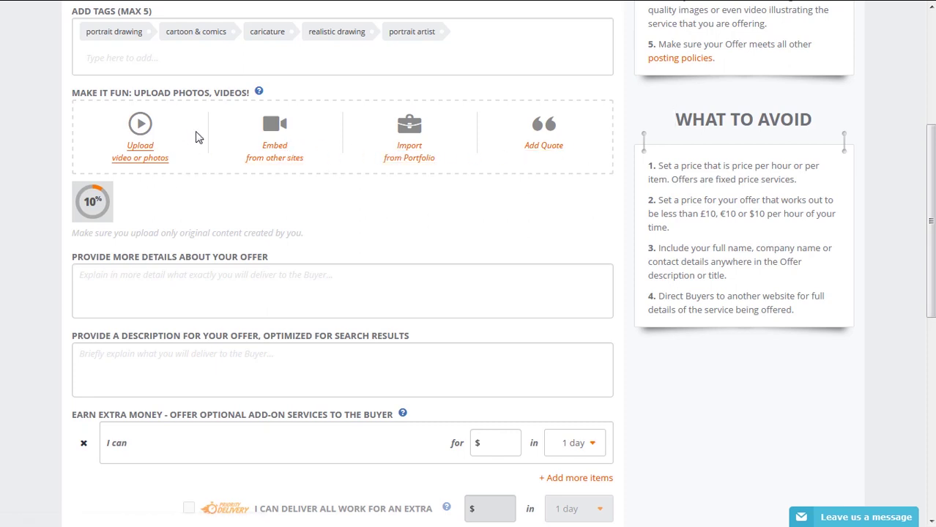
# Examine what the offer form asks for in the details field and the search-optimized description field
pyautogui.scroll(-2, 255, 226)
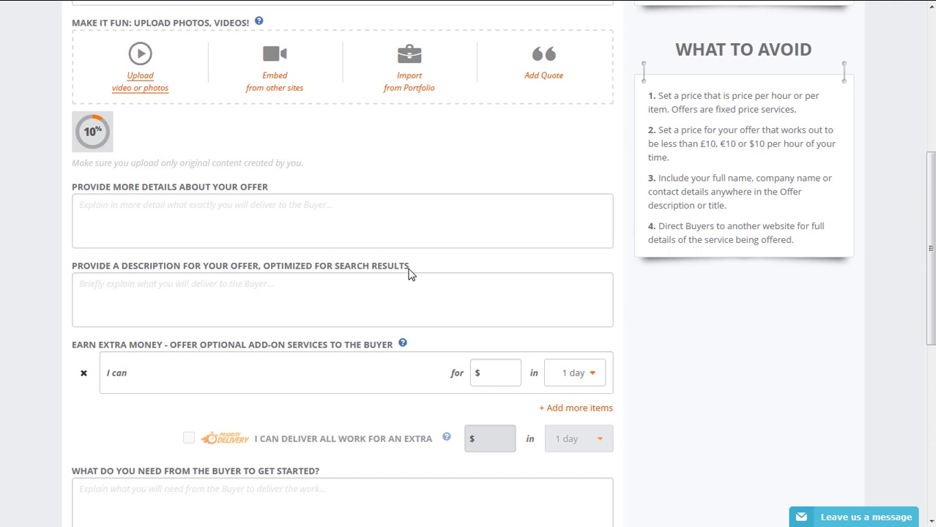
pyautogui.click(230, 293)
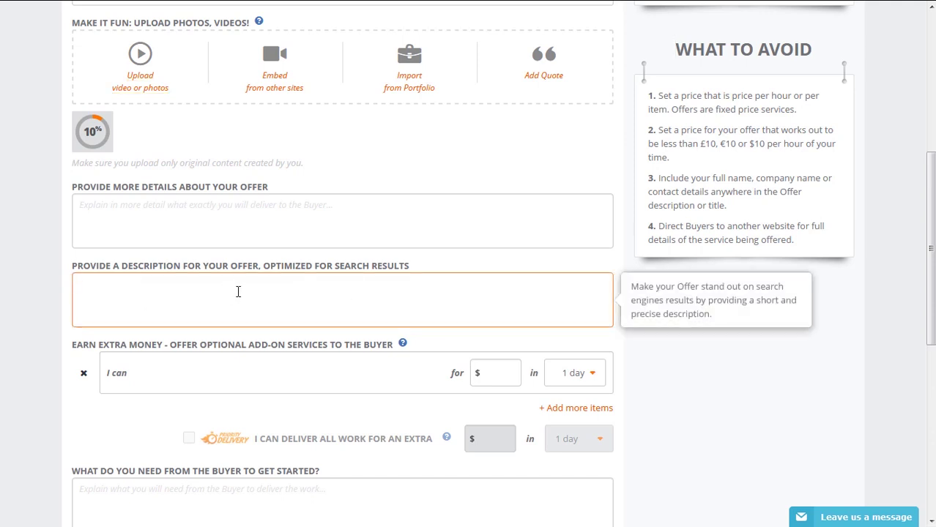
pyautogui.scroll(-1, 238, 292)
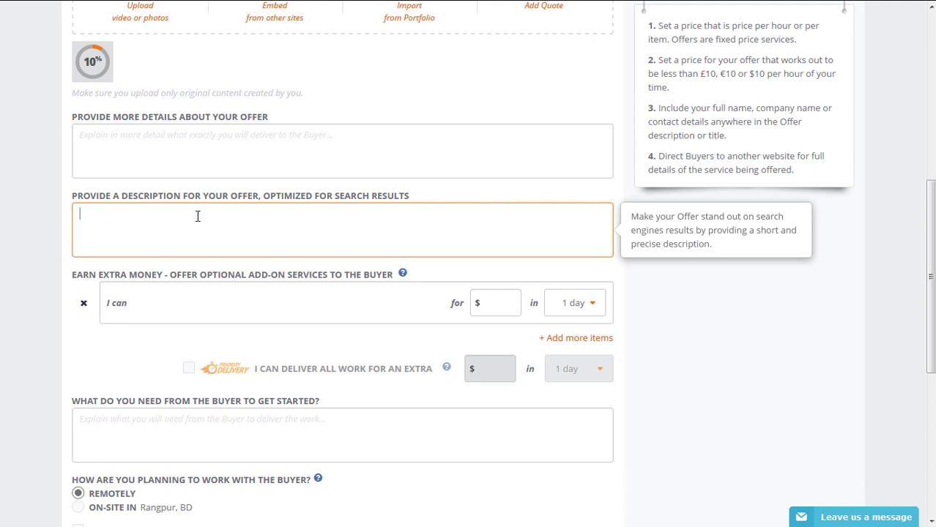
pyautogui.scroll(2, 198, 216)
pyautogui.click(224, 284)
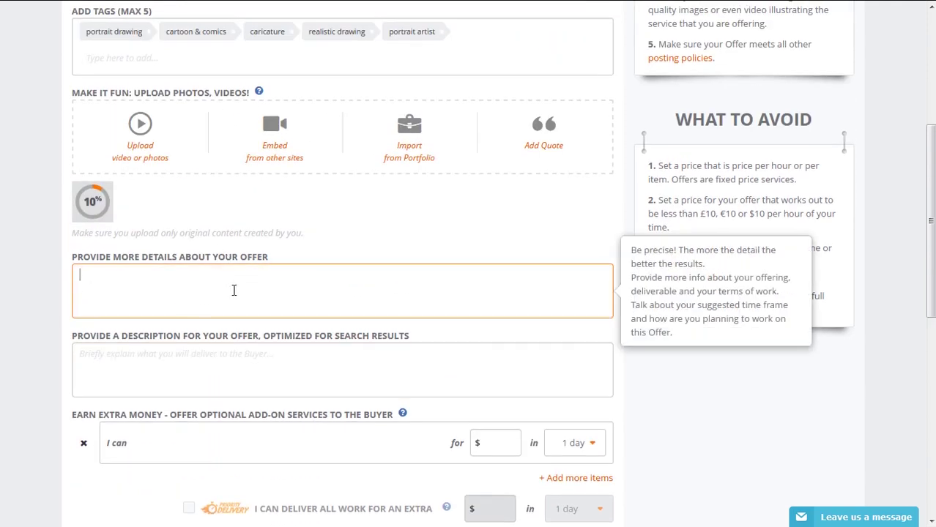
pyautogui.scroll(-1, 235, 291)
pyautogui.click(121, 284)
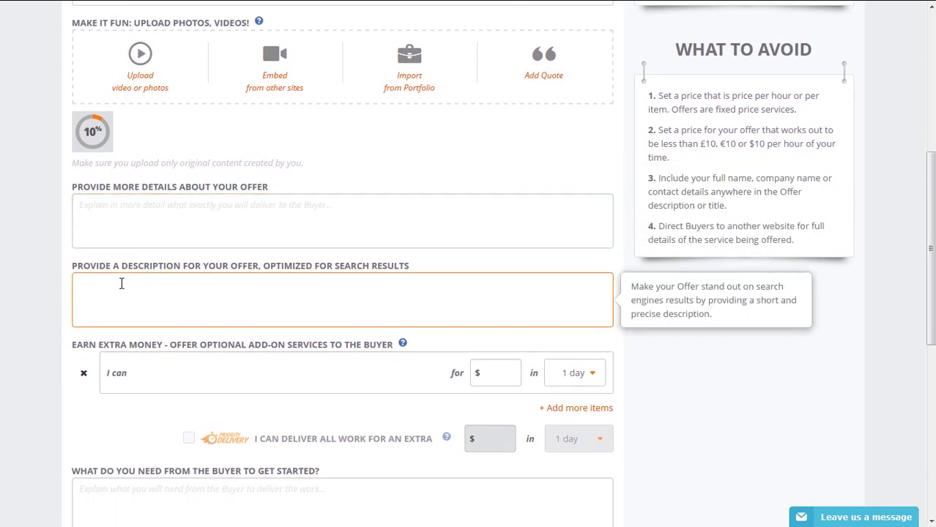
pyautogui.click(131, 215)
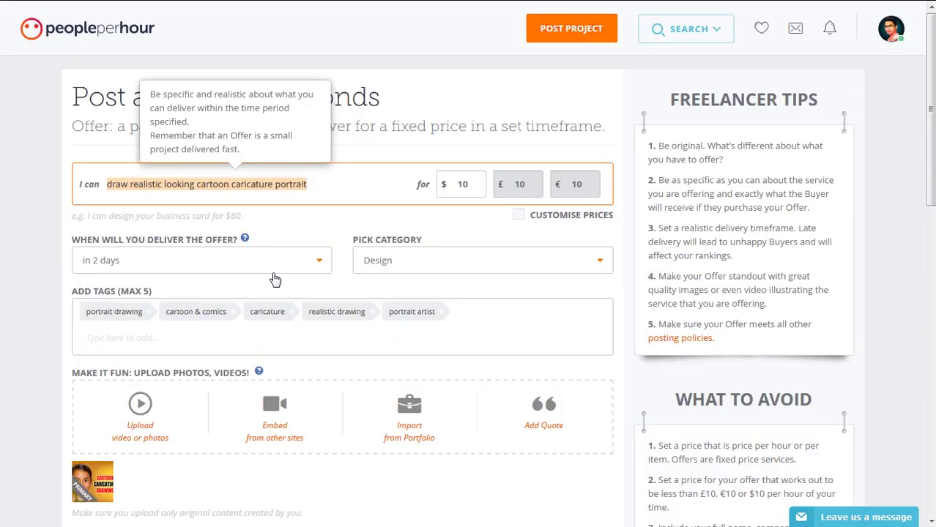
# Reuse the offer title in the details field to read "I can draw realistic looking cartoon caricature portrait.", followed by a blank line
pyautogui.hotkey('ctrl', 'c')
pyautogui.scroll(-5, 272, 278)
pyautogui.click(92, 138)
pyautogui.hotkey('ctrl', 'v')
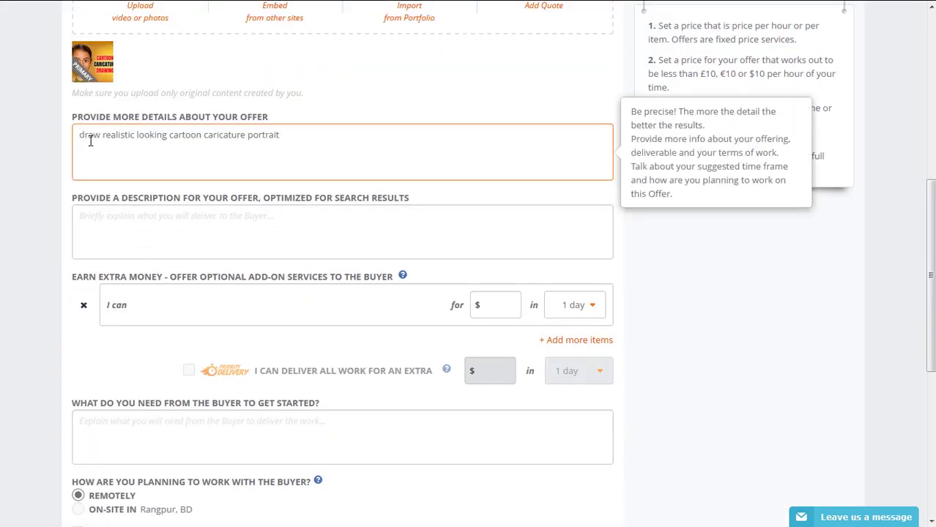
pyautogui.click(80, 136)
pyautogui.write('I can')
pyautogui.click(334, 134)
pyautogui.write('.')
pyautogui.press('Return')
pyautogui.press('Return')
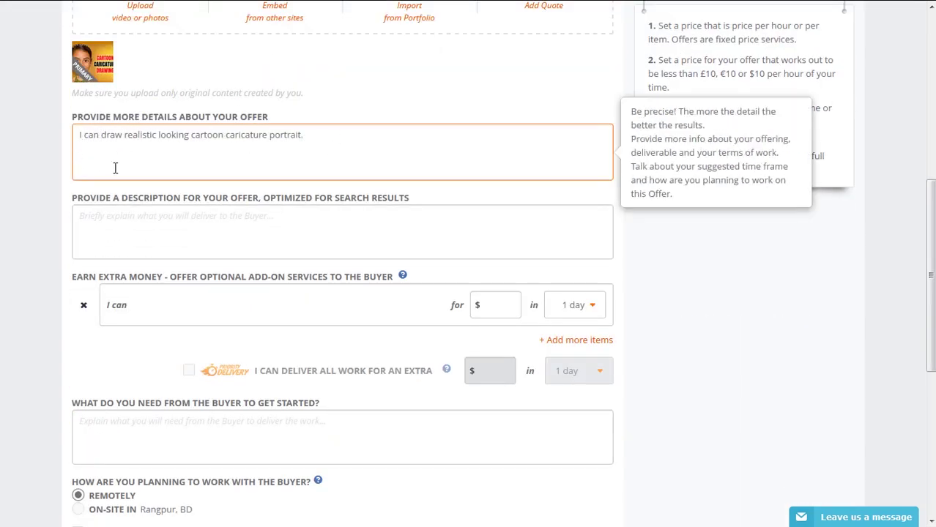
# Add the line "*** Only Half body - Head and Shoulder" to the offer details and start another "***" line below it
pyautogui.write('Include')
pyautogui.moveTo(177, 170); pyautogui.dragTo(20, 181)
pyautogui.write('*** Only Half body H')
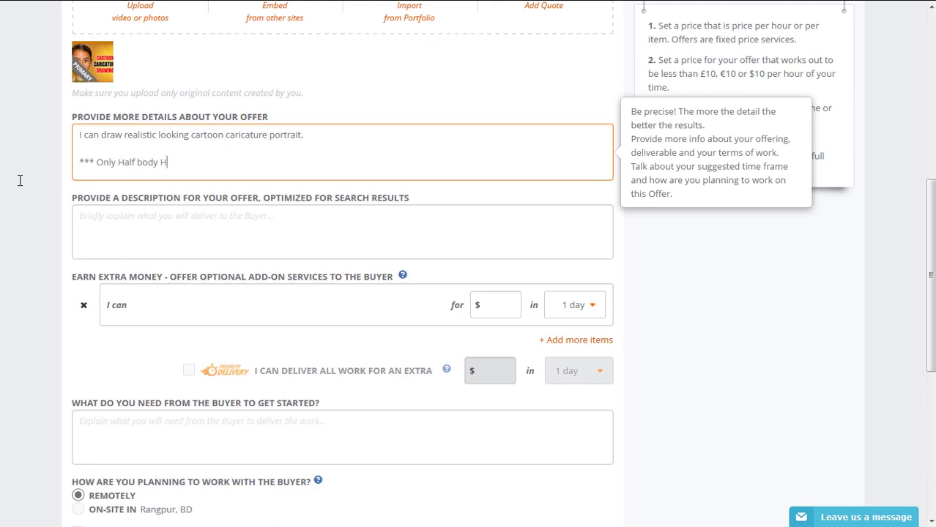
pyautogui.write('ead and Shoulder')
pyautogui.press('Return')
pyautogui.write('****')
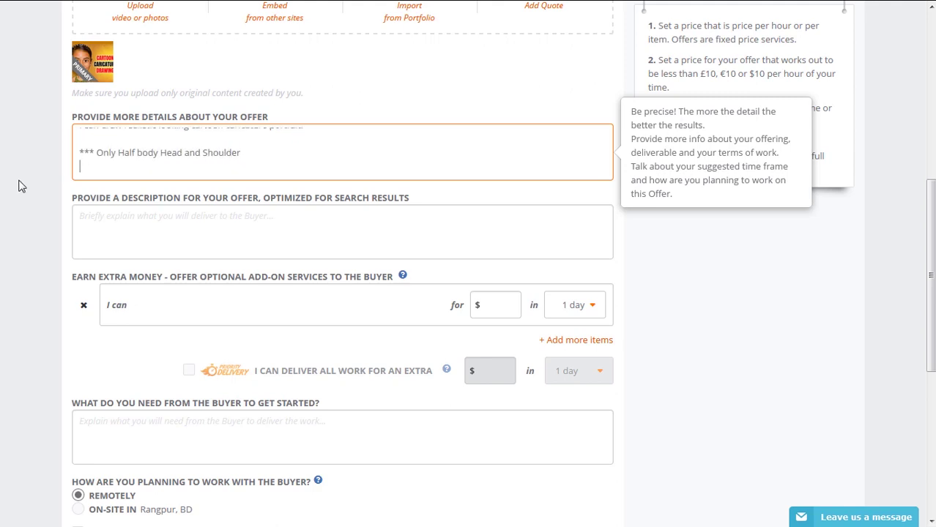
pyautogui.press('BackSpace')
pyautogui.click(161, 153)
pyautogui.write('-')
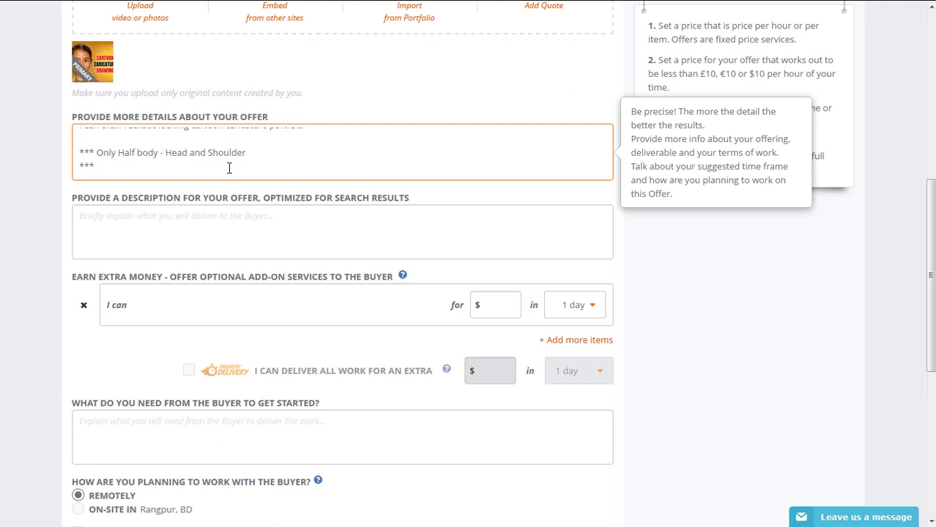
# List "Realistic Looking colored", "Funny Caricature Style" and "Normal Looking Style" in the offer details, each on its own line marked "***"
pyautogui.click(150, 171)
pyautogui.write('Realistic Looking colored')
pyautogui.press('Return')
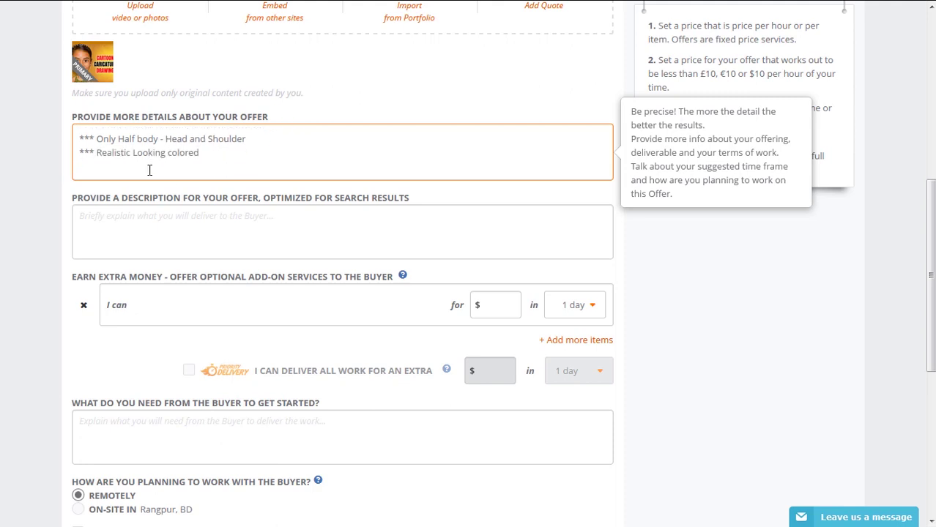
pyautogui.write('*** Funny Caricature Style')
pyautogui.press('Return')
pyautogui.write('***')
pyautogui.scroll(1, 244, 180)
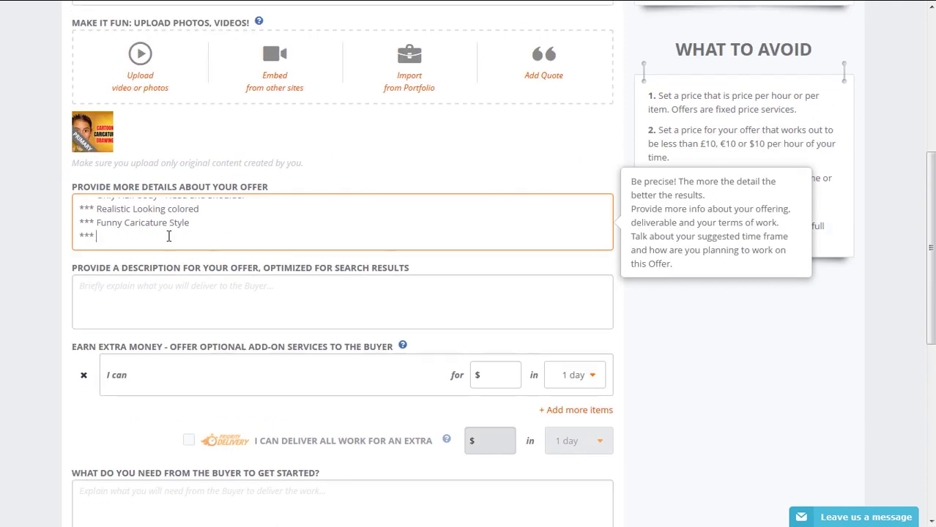
pyautogui.write('Normal Looking Style')
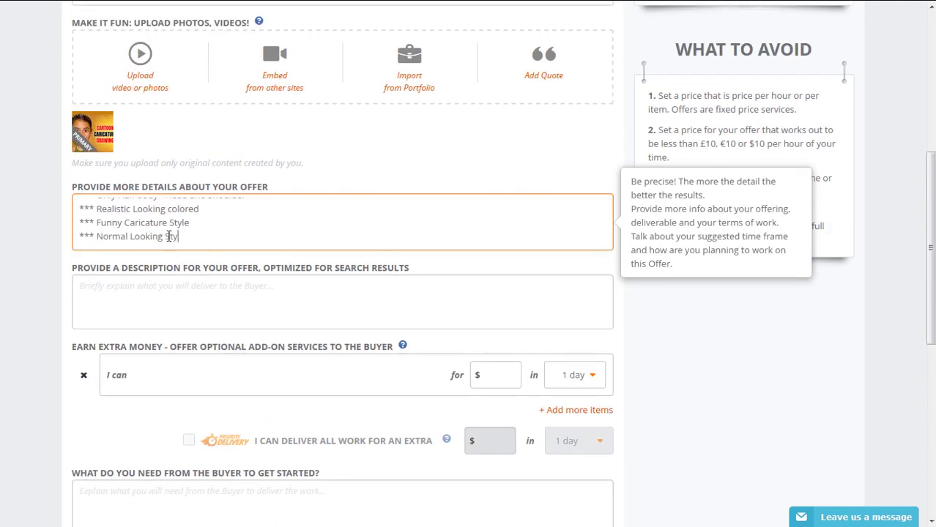
# Add the lines "*** No Background" and "*** Fast Delivery within 48 hours" to the offer details
pyautogui.press('Return')
pyautogui.write('No Background')
pyautogui.click(80, 246)
pyautogui.write('***')
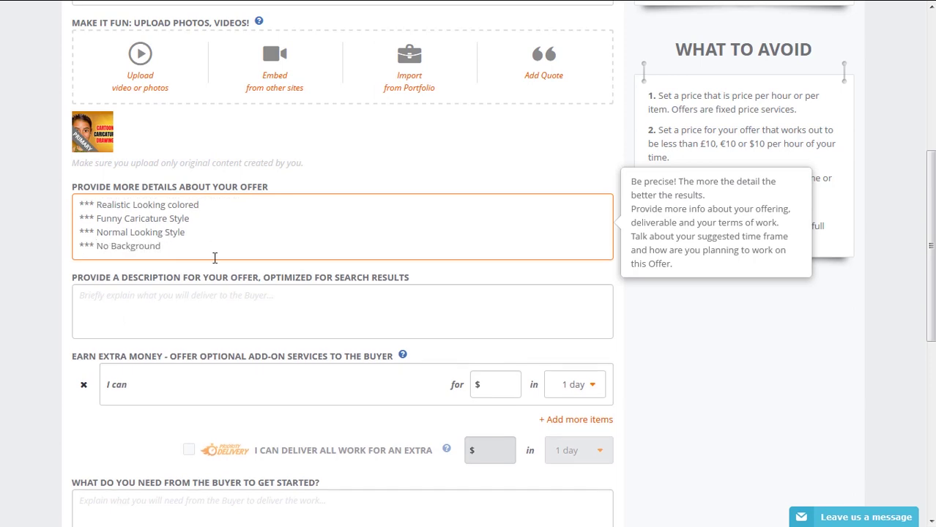
pyautogui.click(213, 257)
pyautogui.press('Return')
pyautogui.write('*** Fast')
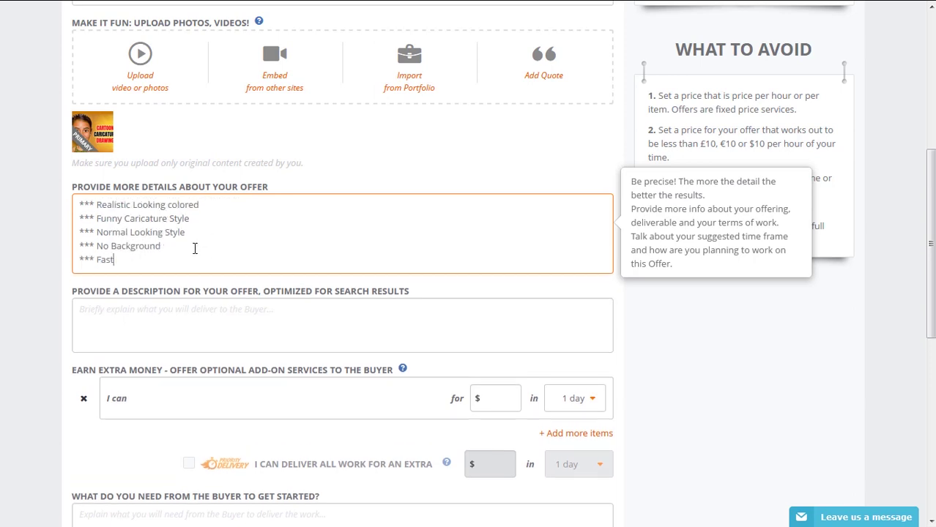
pyautogui.write(' Delivery within 48 hours')
pyautogui.press('Return')
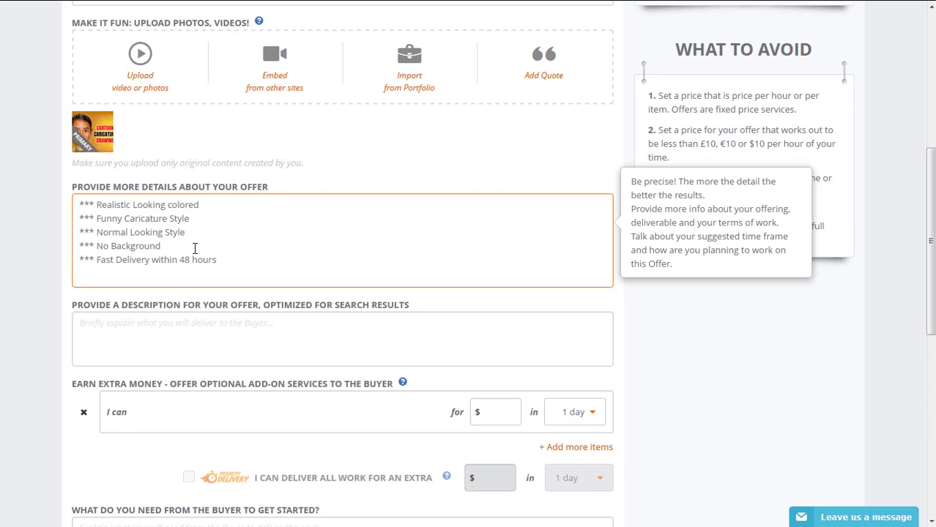
# Add the line "*** Unlimited revision" to the offer details and remove the surplus marker and line breaks after it
pyautogui.write('*** Unlimited revision')
pyautogui.press('Return')
pyautogui.write('***')
pyautogui.press('Return')
pyautogui.press('Return')
pyautogui.press('Return')
pyautogui.press('BackSpace')
pyautogui.press('BackSpace')
pyautogui.press('BackSpace')
pyautogui.press('BackSpace')
pyautogui.press('BackSpace')
pyautogui.press('BackSpace')
pyautogui.press('BackSpace')
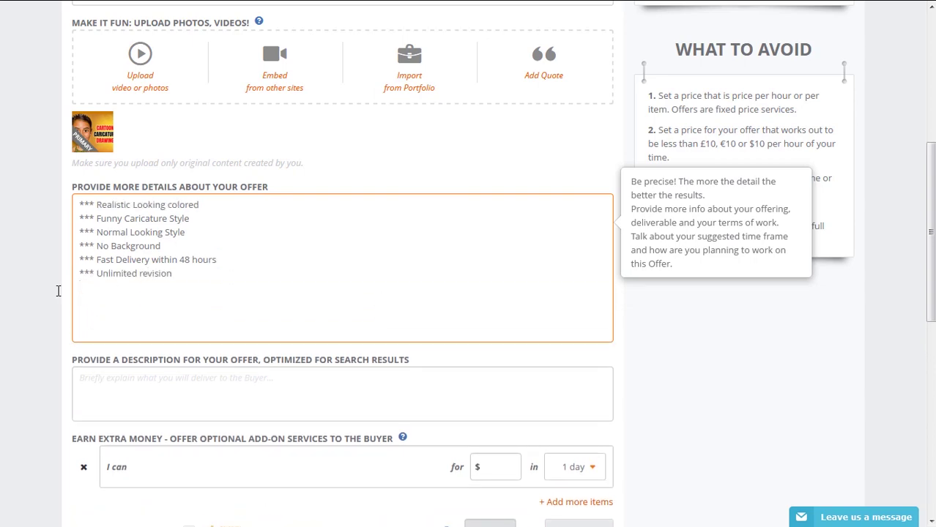
# Close the offer details with "if need more information, Feel free message me." after a blank line
pyautogui.hotkey('ctrl', 'a')
pyautogui.scroll(1, 220, 293)
pyautogui.click(301, 338)
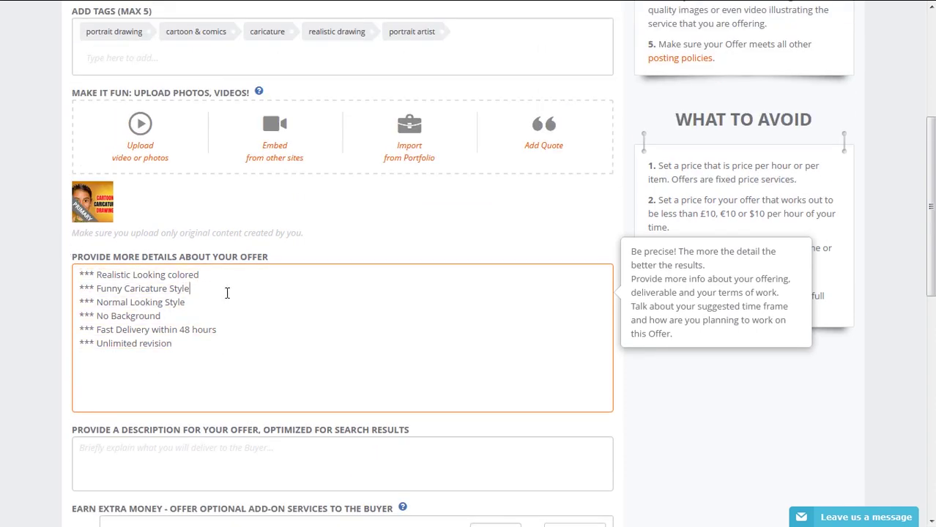
pyautogui.scroll(-1, 226, 291)
pyautogui.scroll(1, 222, 250)
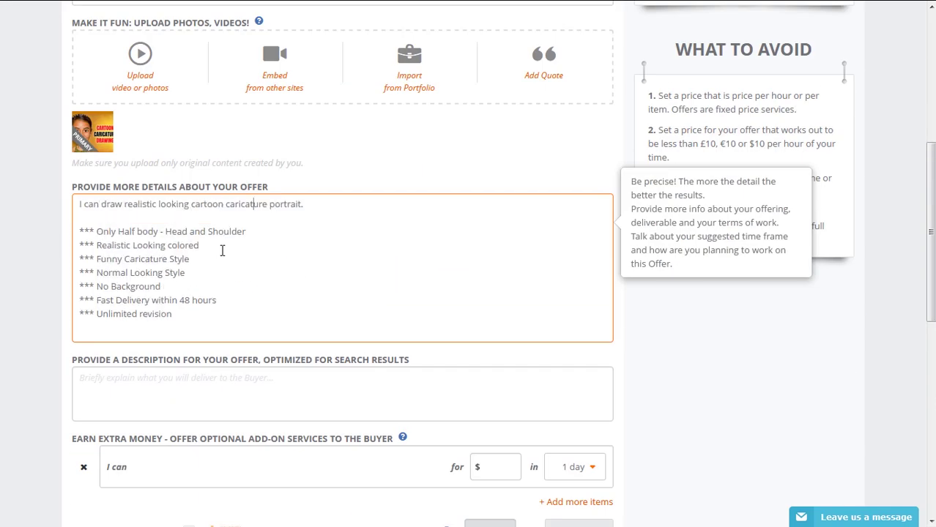
pyautogui.press('Return')
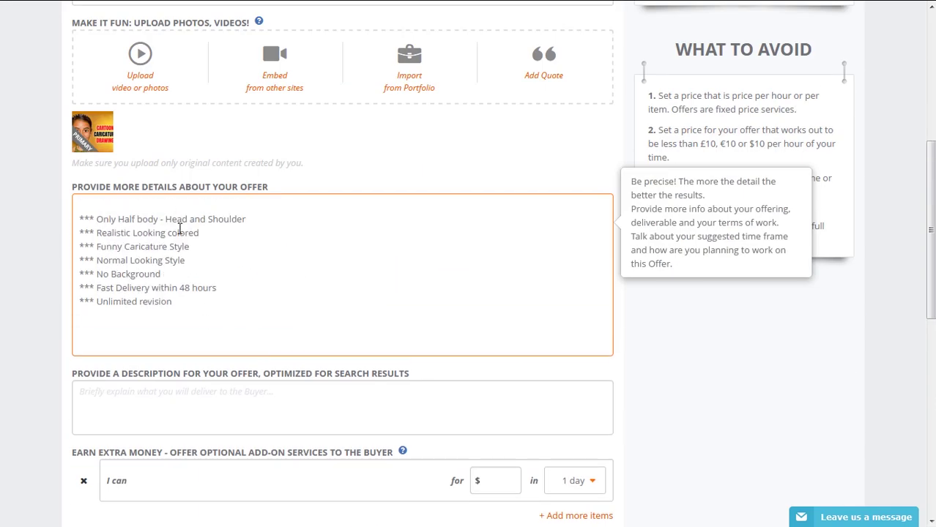
pyautogui.write('if need ')
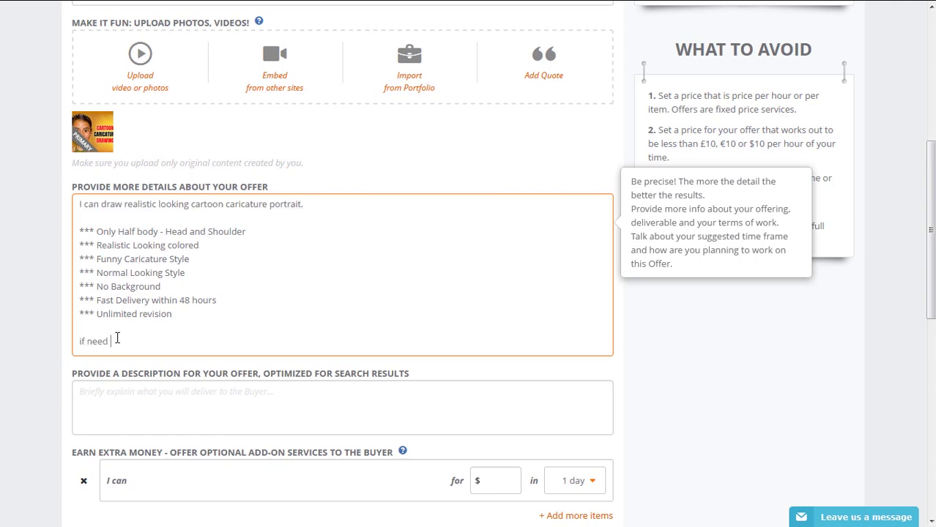
pyautogui.write('more information, Feel free ')
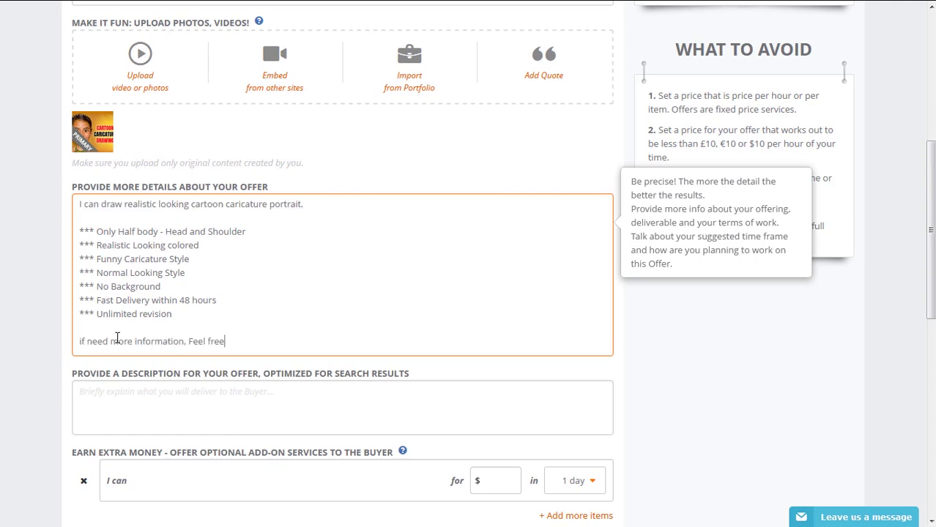
pyautogui.write('message me.')
# Copy the opening sentence "I can draw realistic looking cartoon caricature portrait." from the offer details into the search-optimized description
pyautogui.moveTo(78, 206); pyautogui.dragTo(326, 210)
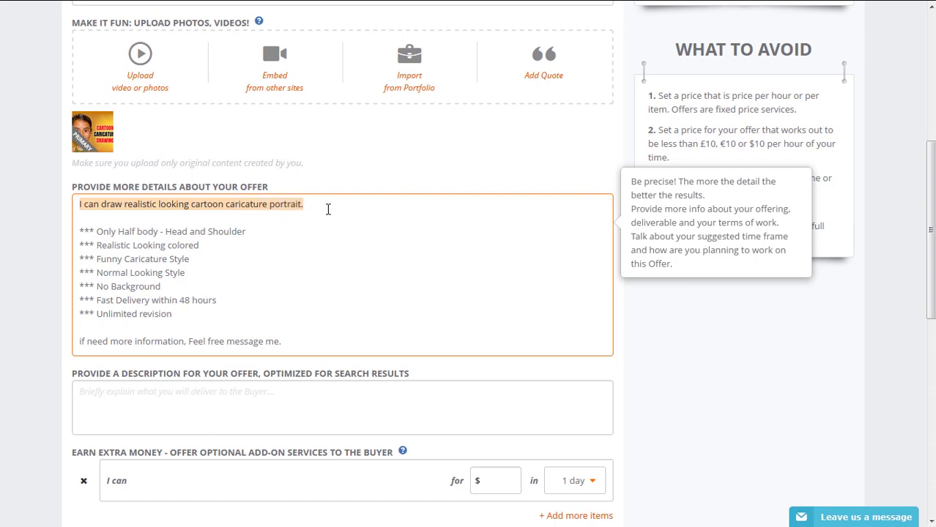
pyautogui.scroll(4, 579, 151)
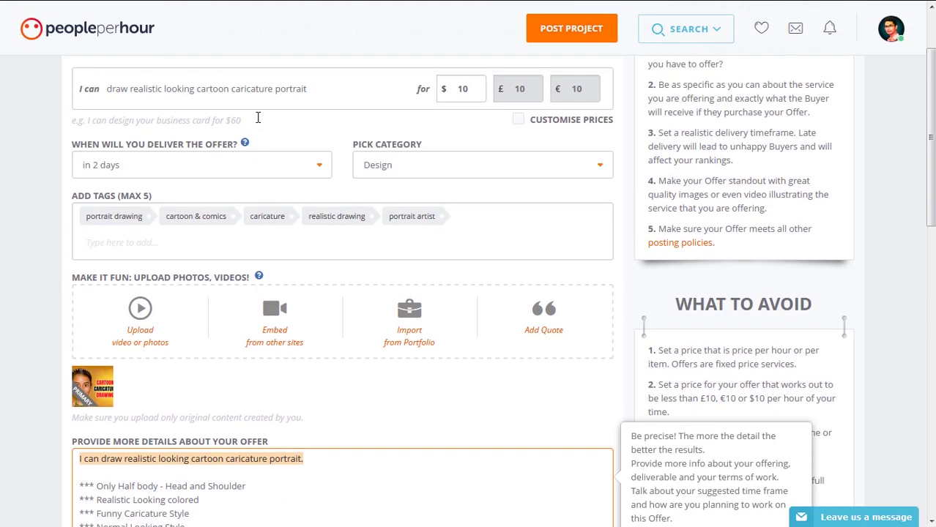
pyautogui.scroll(-3, 188, 267)
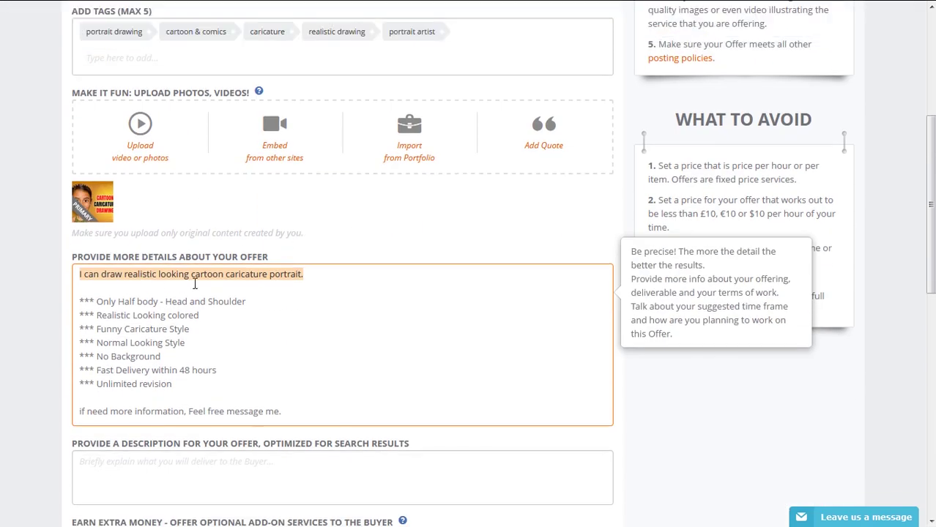
pyautogui.scroll(-2, 320, 288)
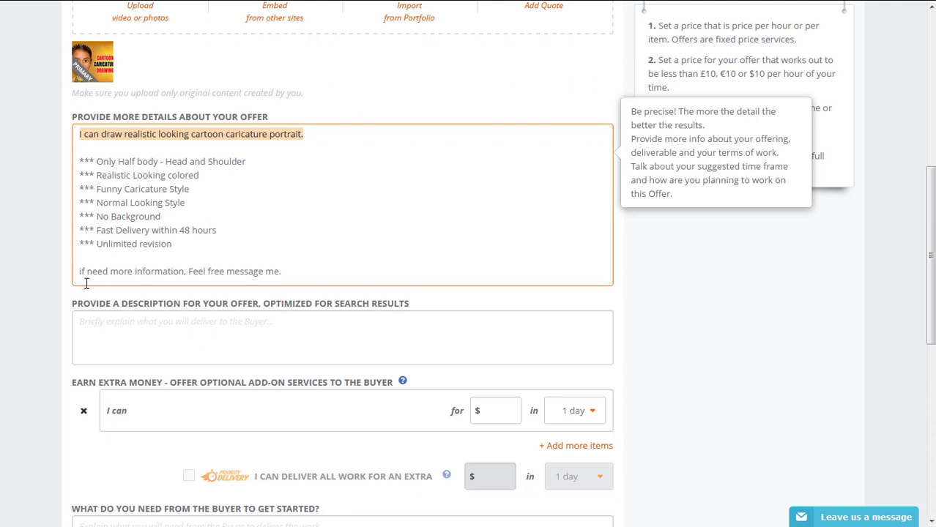
pyautogui.click(299, 274)
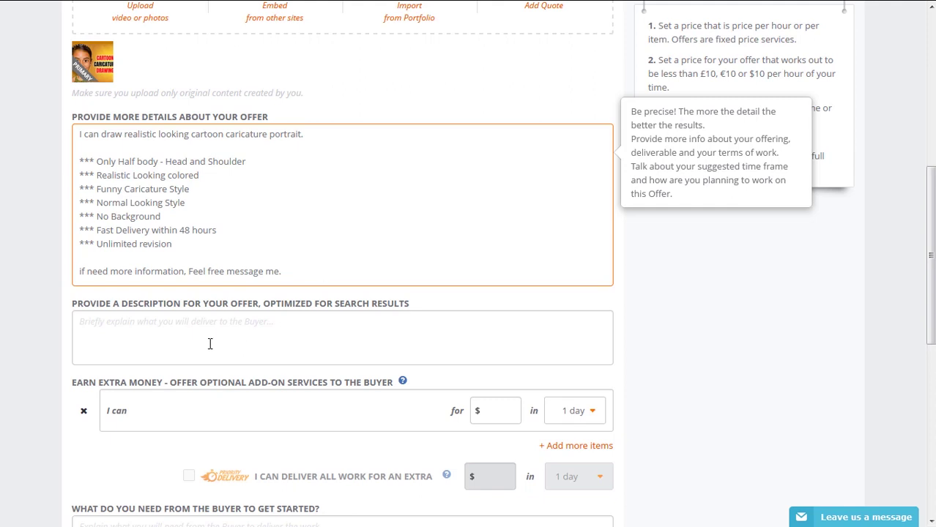
pyautogui.moveTo(320, 136); pyautogui.dragTo(76, 135)
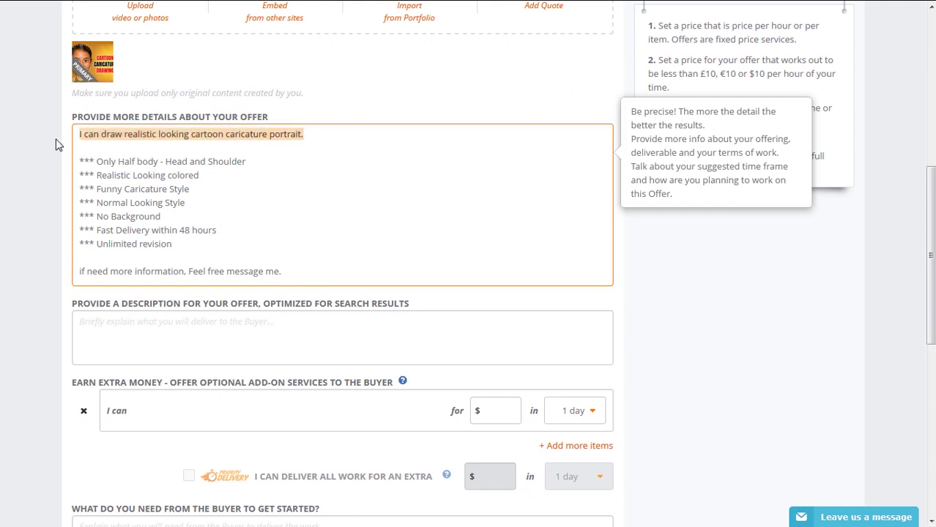
pyautogui.rightClick(117, 131)
pyautogui.click(150, 181)
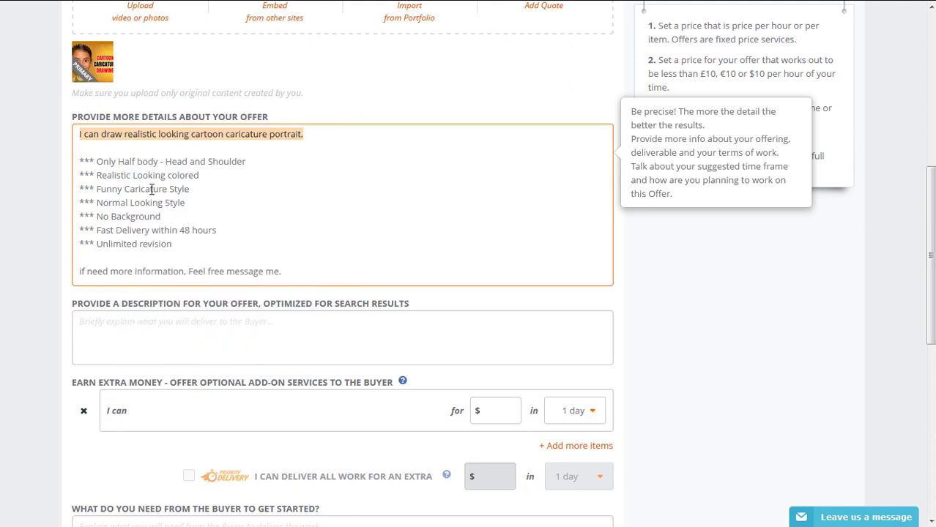
pyautogui.click(132, 318)
pyautogui.rightClick(132, 319)
pyautogui.click(167, 379)
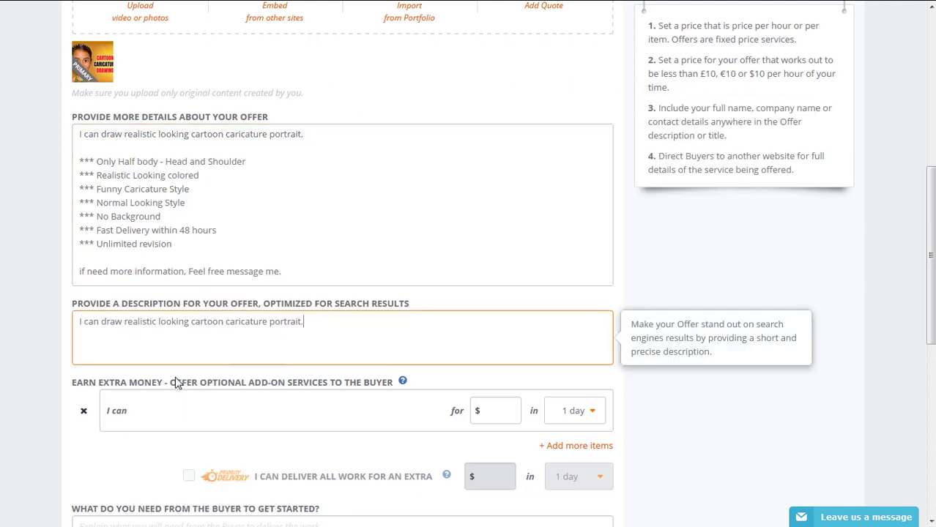
# Reuse the copied sentence as the first add-on service, removing its duplicated "I can" so it starts with "draw realistic looking"
pyautogui.scroll(-2, 378, 331)
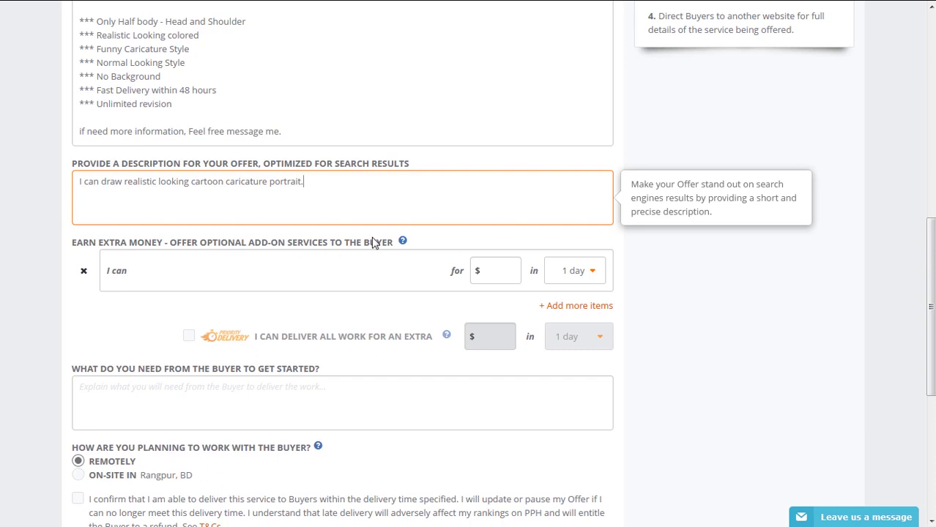
pyautogui.moveTo(402, 244)
pyautogui.scroll(1, 408, 252)
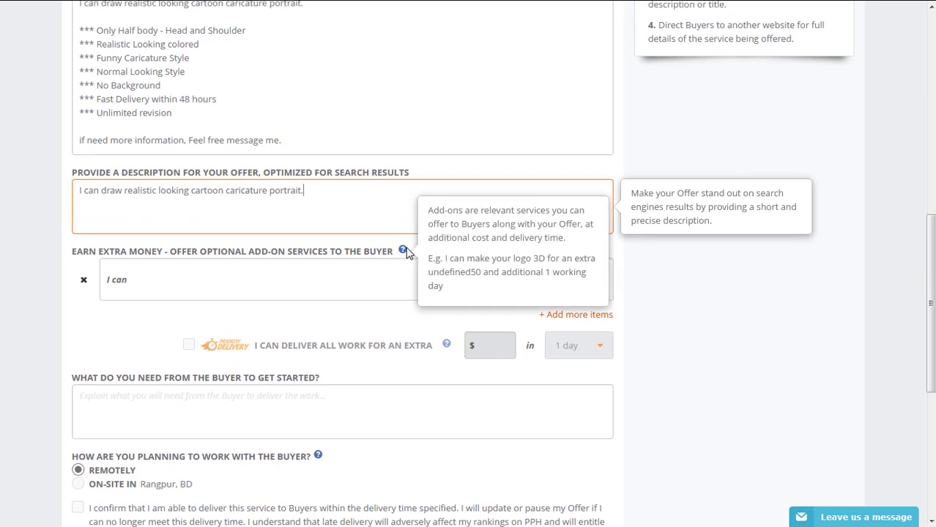
pyautogui.scroll(2, 408, 252)
pyautogui.click(224, 111)
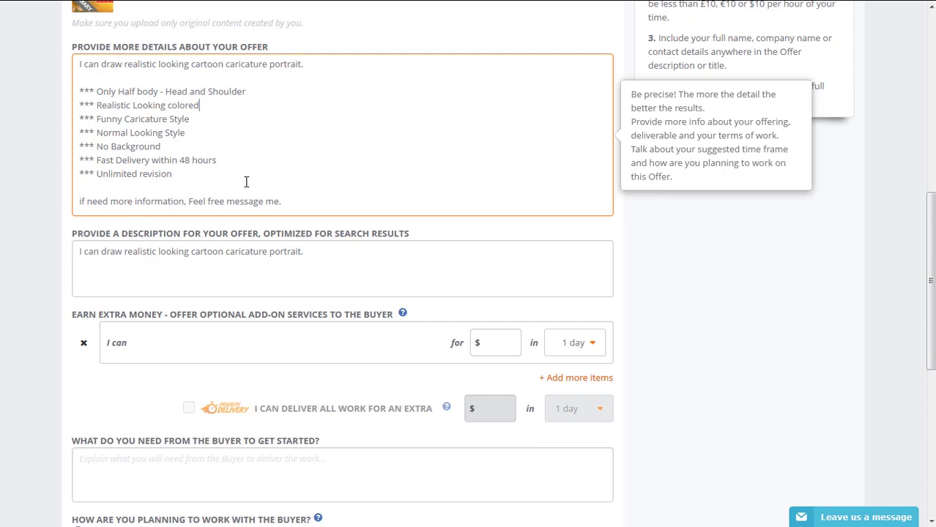
pyautogui.click(201, 344)
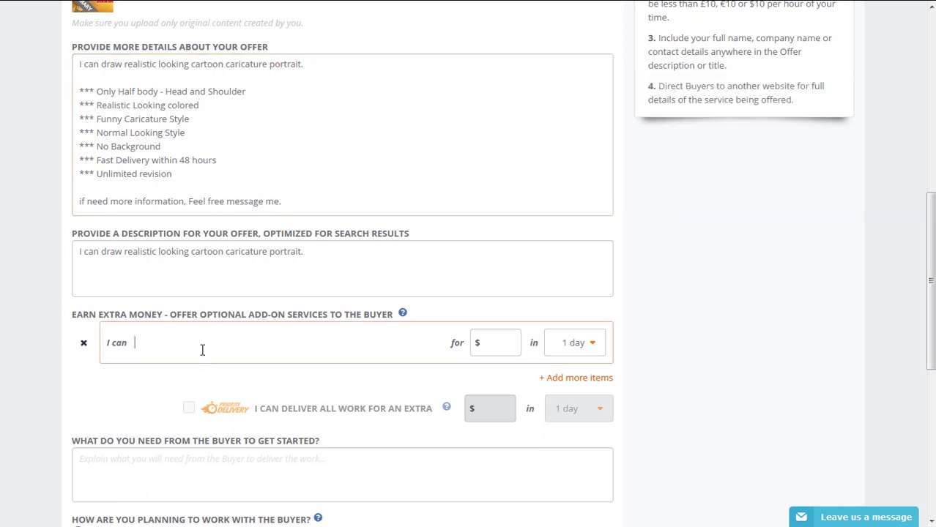
pyautogui.rightClick(177, 346)
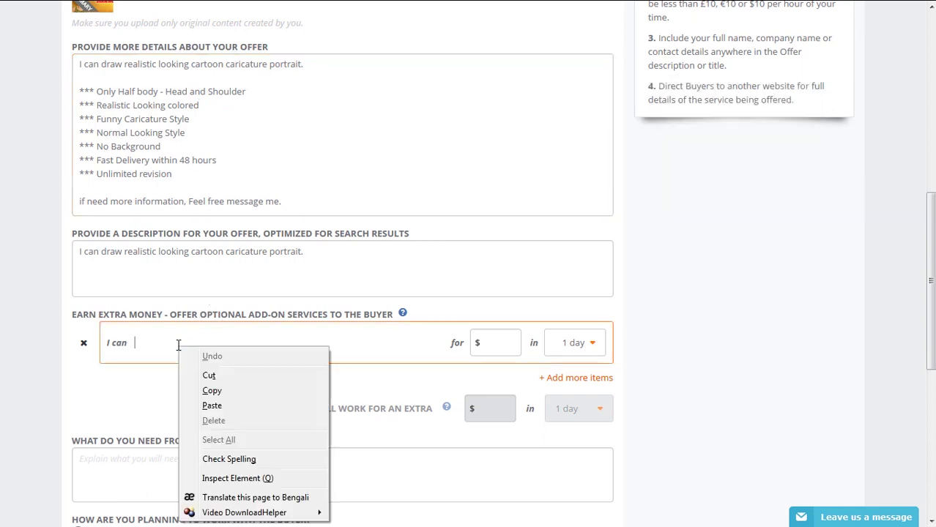
pyautogui.click(211, 407)
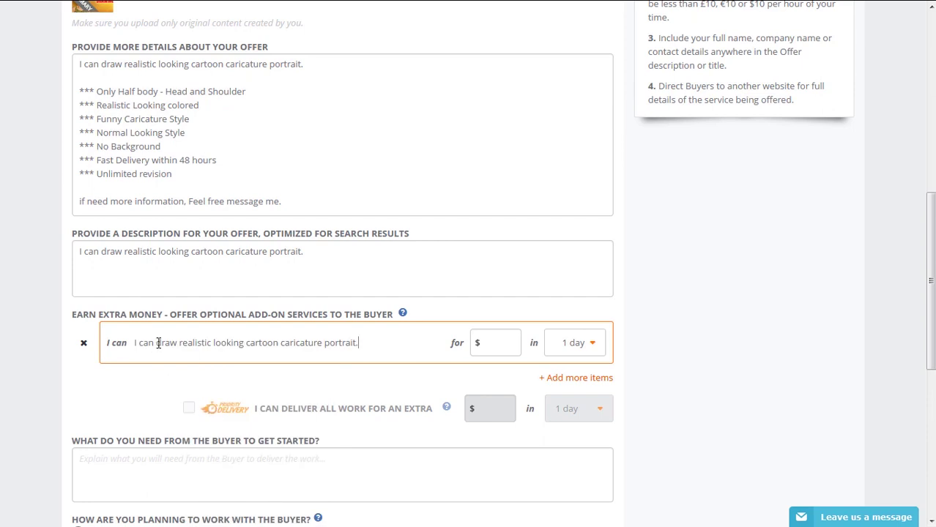
pyautogui.moveTo(156, 342); pyautogui.dragTo(121, 341)
pyautogui.press('BackSpace')
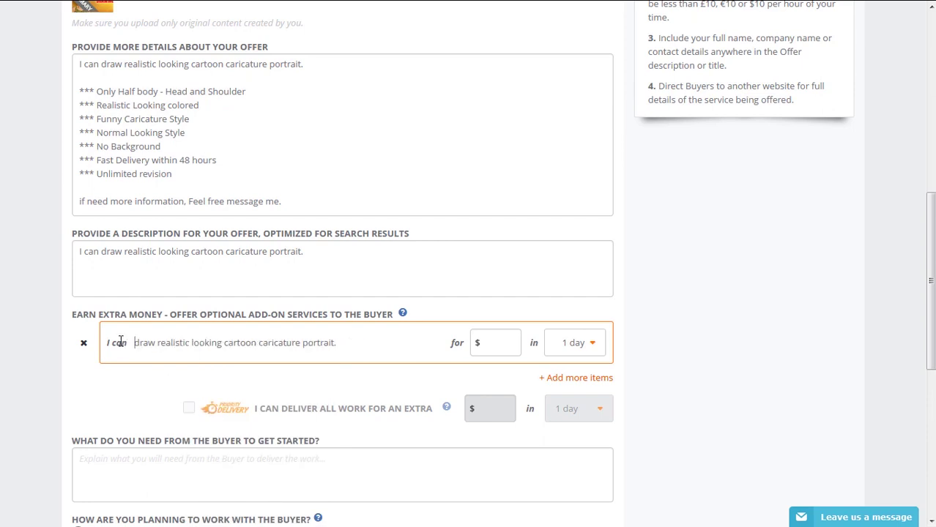
# Replace the full stop at the end of the add-on text with "full body with background"
pyautogui.click(336, 342)
pyautogui.write('full body with')
pyautogui.write('body with b')
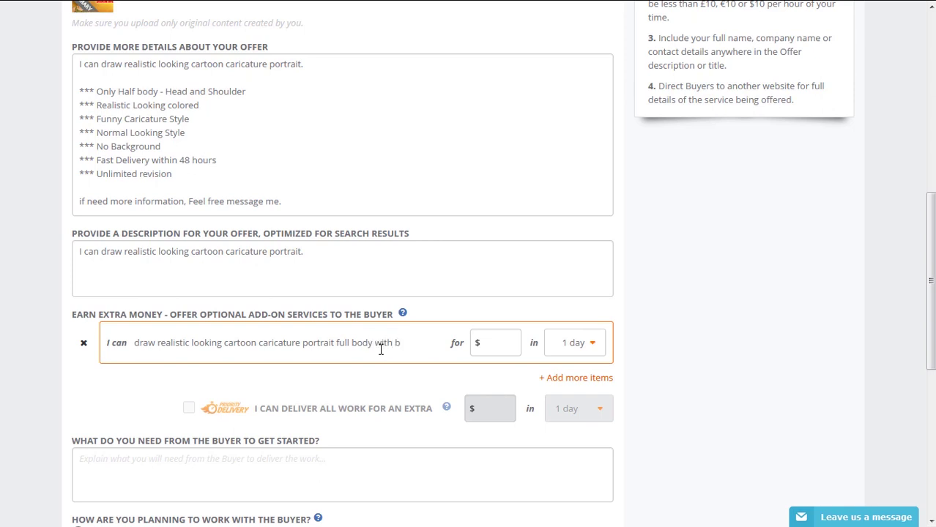
pyautogui.write('ackground')
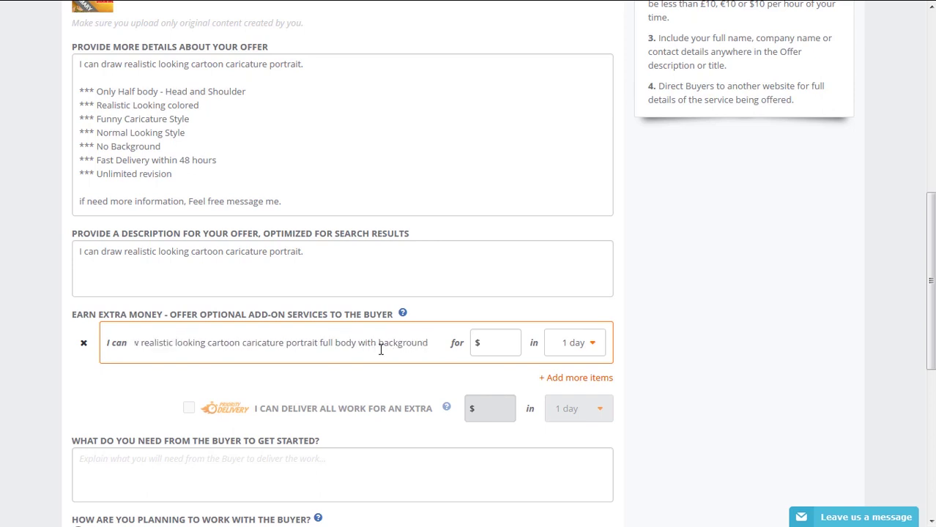
pyautogui.moveTo(174, 343); pyautogui.dragTo(89, 347)
pyautogui.moveTo(191, 343); pyautogui.dragTo(444, 353)
pyautogui.click(365, 346)
# Price the full-body-with-background add-on at $30 with a delivery time of 2 days
pyautogui.write('5')
pyautogui.write('0')
pyautogui.click(437, 391)
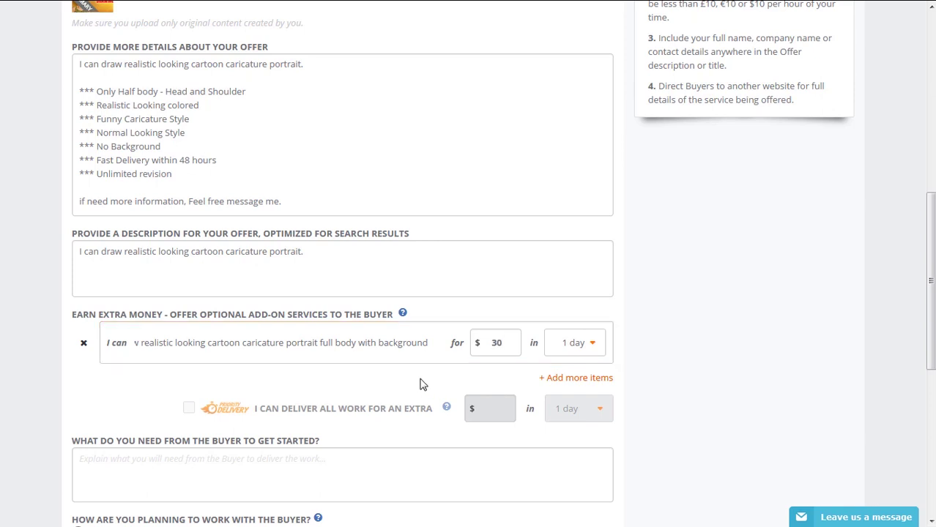
pyautogui.scroll(-1, 424, 380)
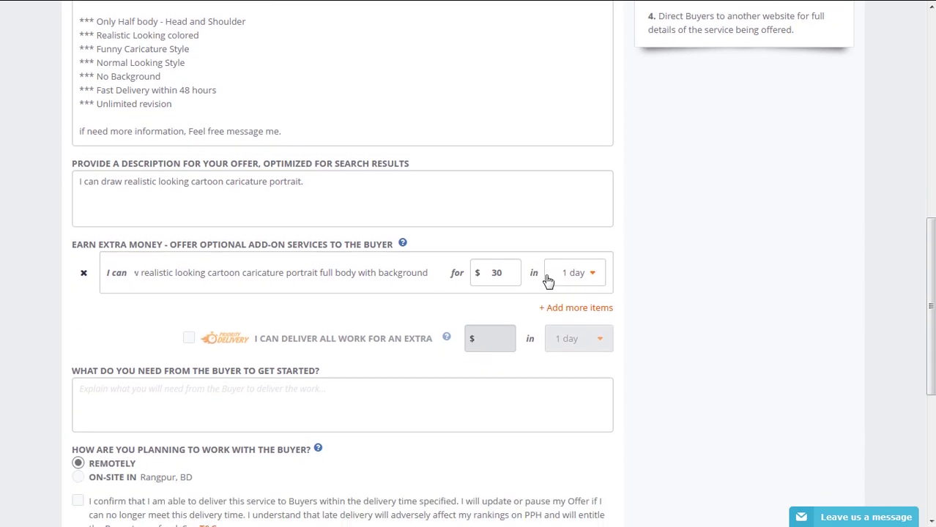
pyautogui.click(565, 276)
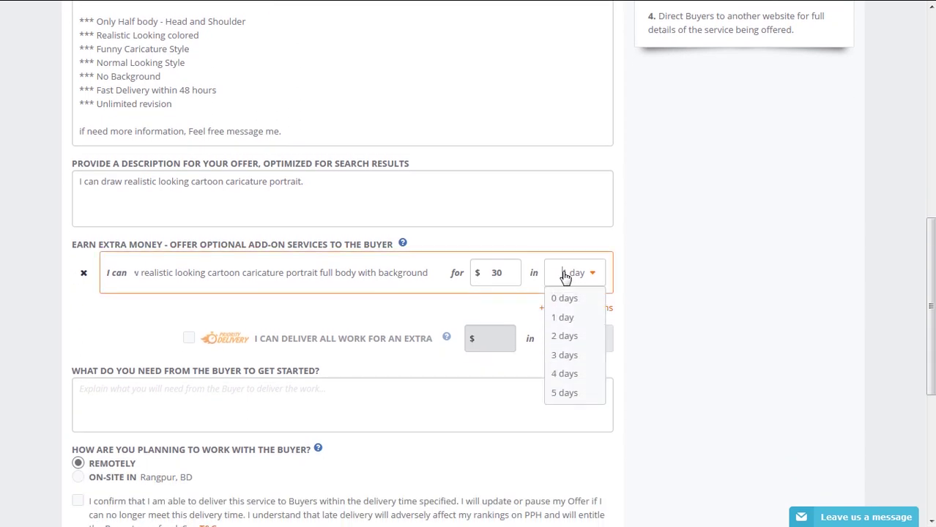
pyautogui.click(569, 337)
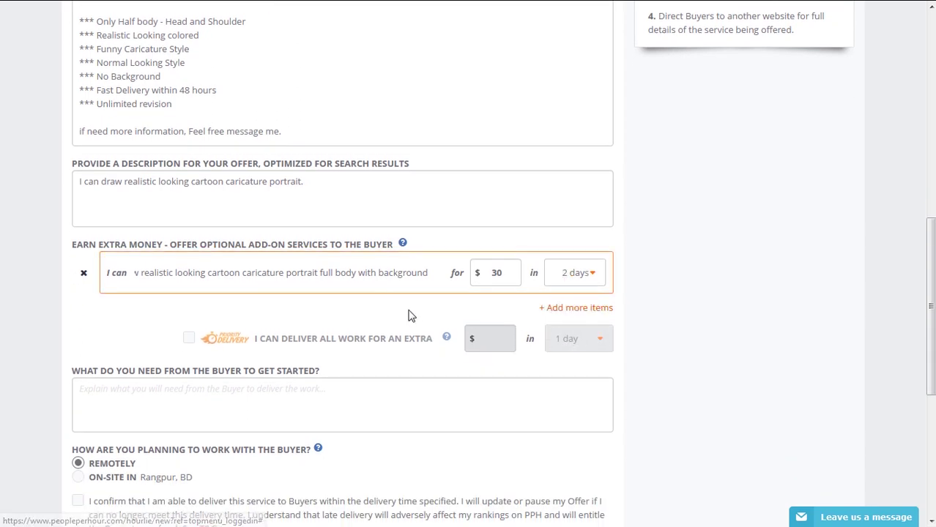
pyautogui.scroll(-1, 286, 328)
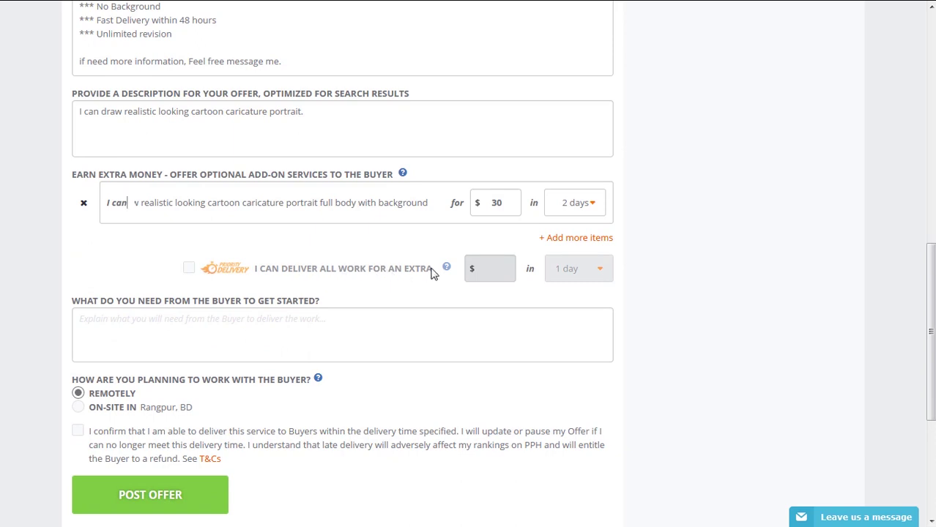
pyautogui.click(188, 273)
pyautogui.click(191, 272)
# Enter "please upload clear and sharp photo in HD" as what is needed from the buyer to get started
pyautogui.scroll(-1, 132, 296)
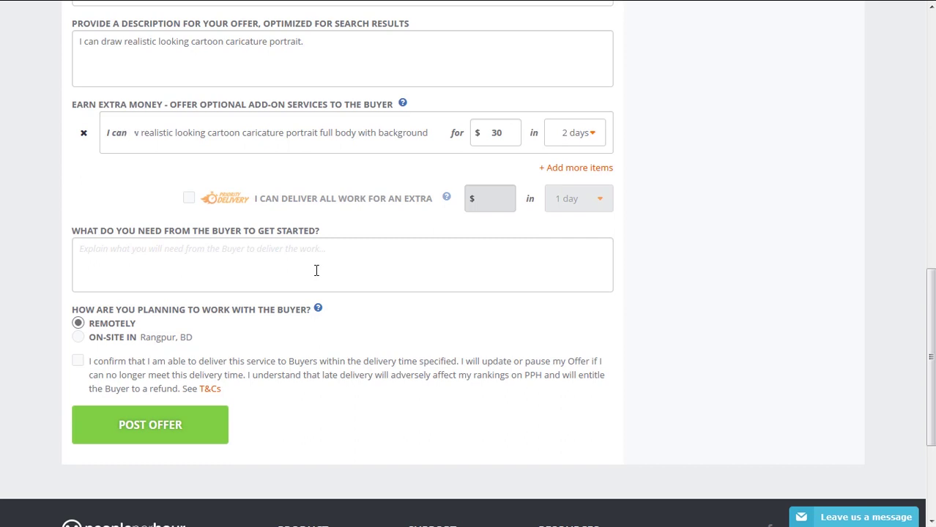
pyautogui.click(318, 253)
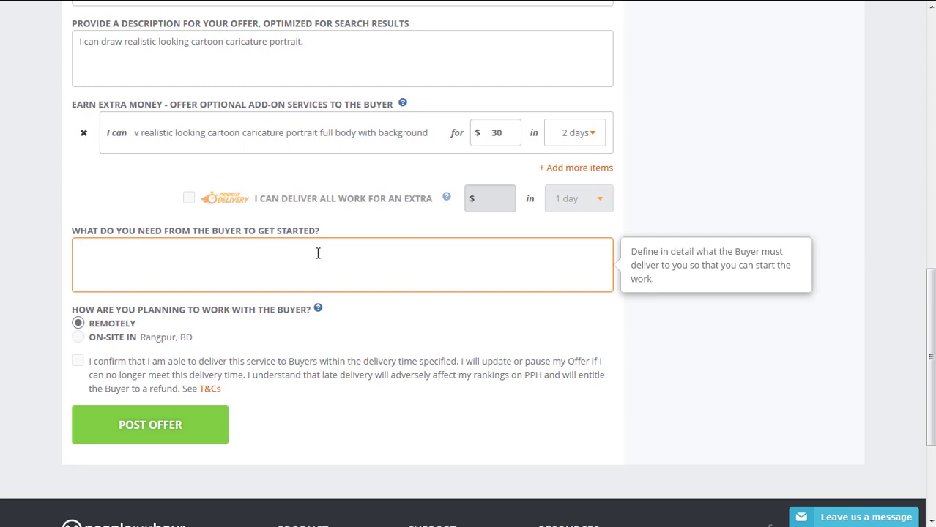
pyautogui.write('pleas')
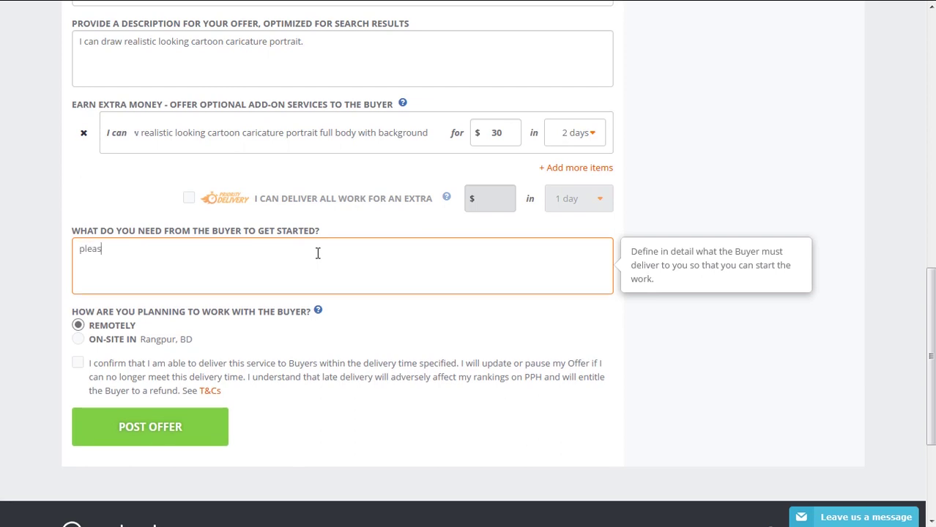
pyautogui.write('e upload photo')
pyautogui.press('BackSpace')
pyautogui.write('in')
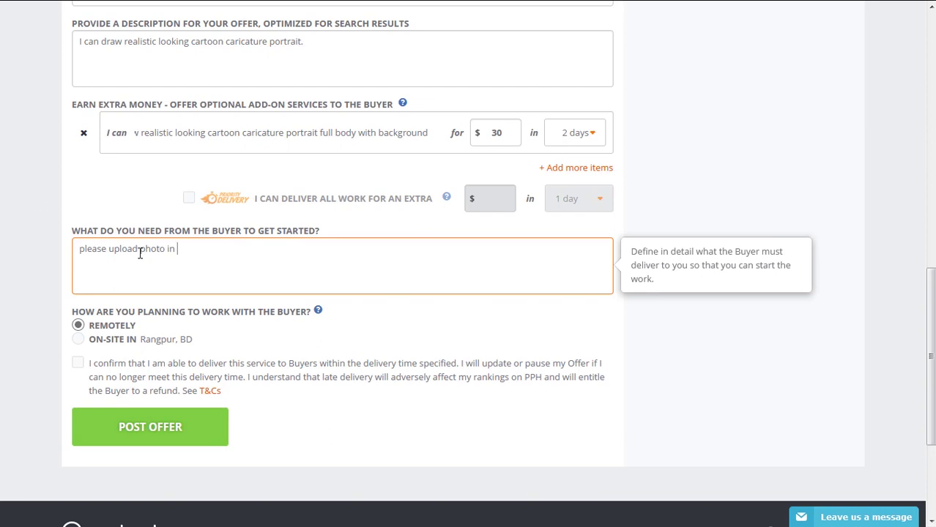
pyautogui.write('clear  and sh')
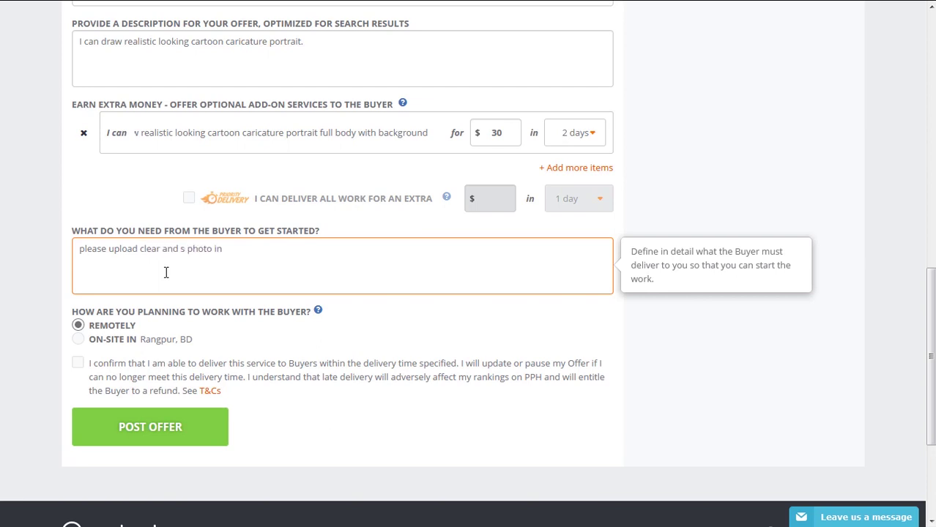
pyautogui.write('arp')
pyautogui.click(289, 251)
pyautogui.write('HD')
# Capitalize "Please" in the buyer requirements and replace "HD" with "high quality."
pyautogui.moveTo(84, 251); pyautogui.dragTo(68, 252)
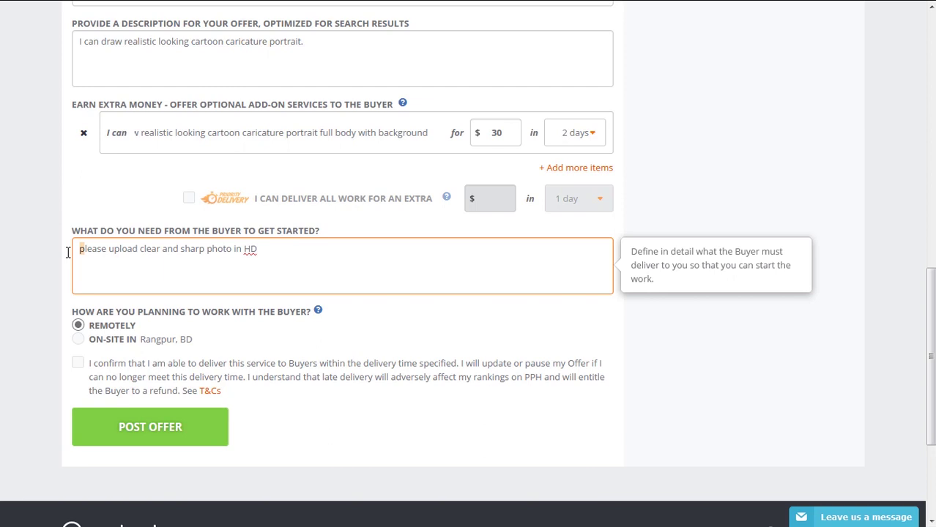
pyautogui.write('P')
pyautogui.doubleClick(247, 249)
pyautogui.write('high quality.')
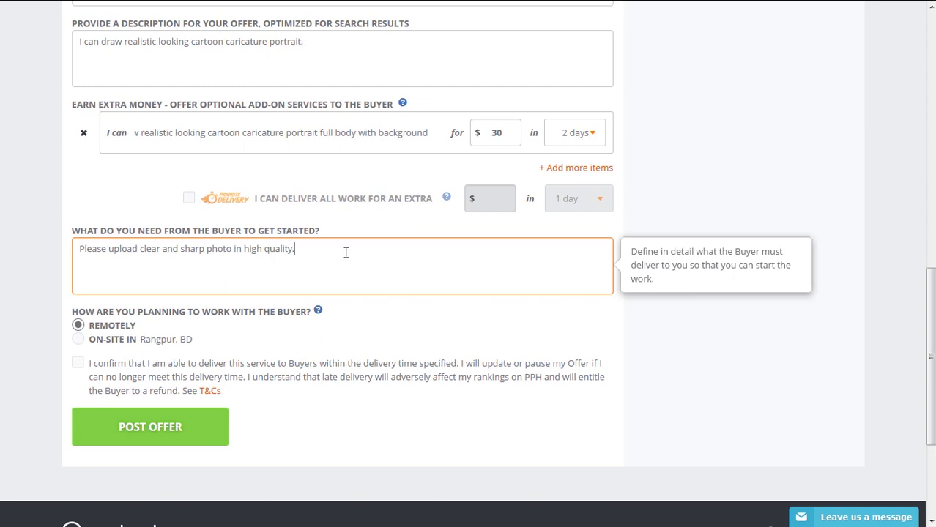
# Confirm that the service can be delivered to buyers within the specified delivery time
pyautogui.scroll(-1, 95, 333)
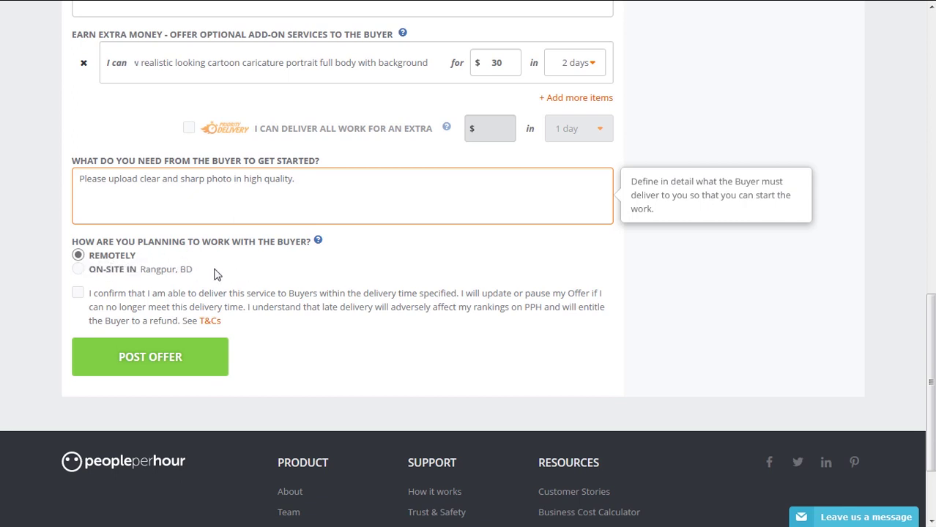
pyautogui.click(78, 293)
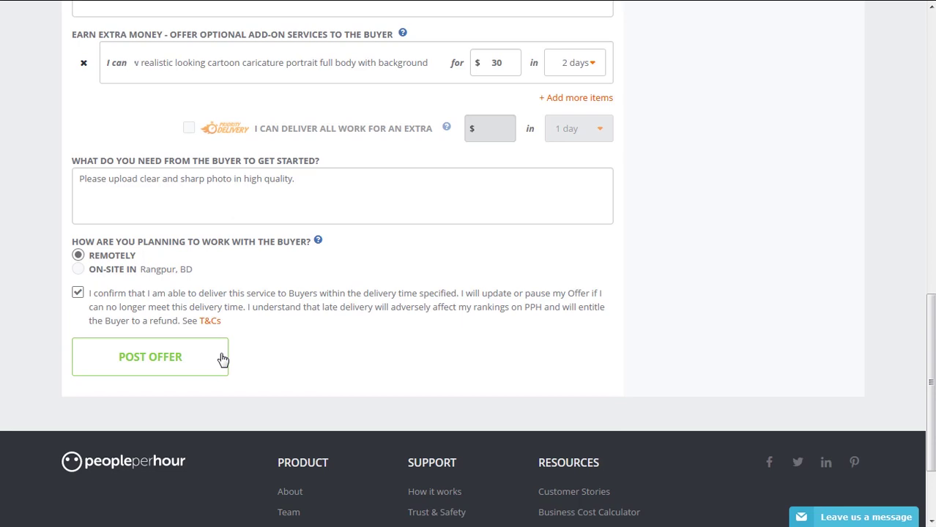
pyautogui.click(224, 358)
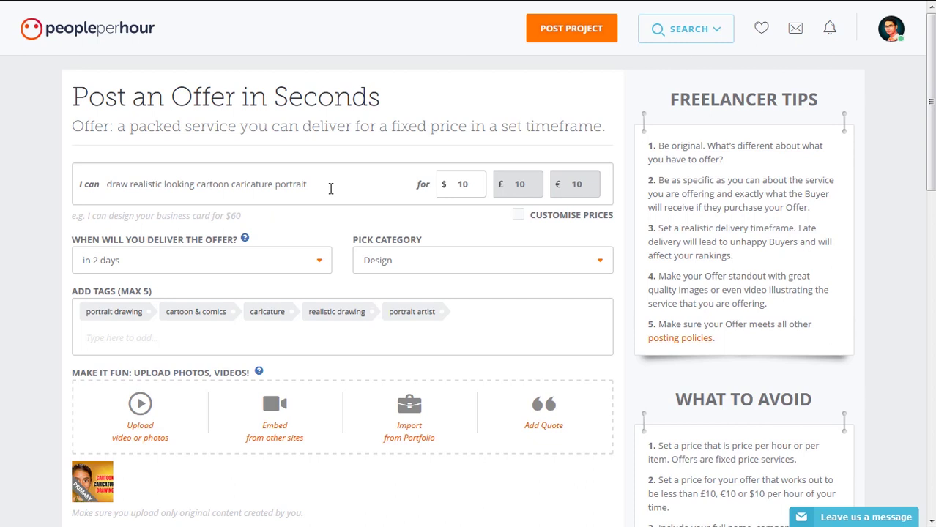
# Review the offer from the start, checking its title, dollar price, delivery time, category, tags, promotional image and details
pyautogui.scroll(-1, 345, 187)
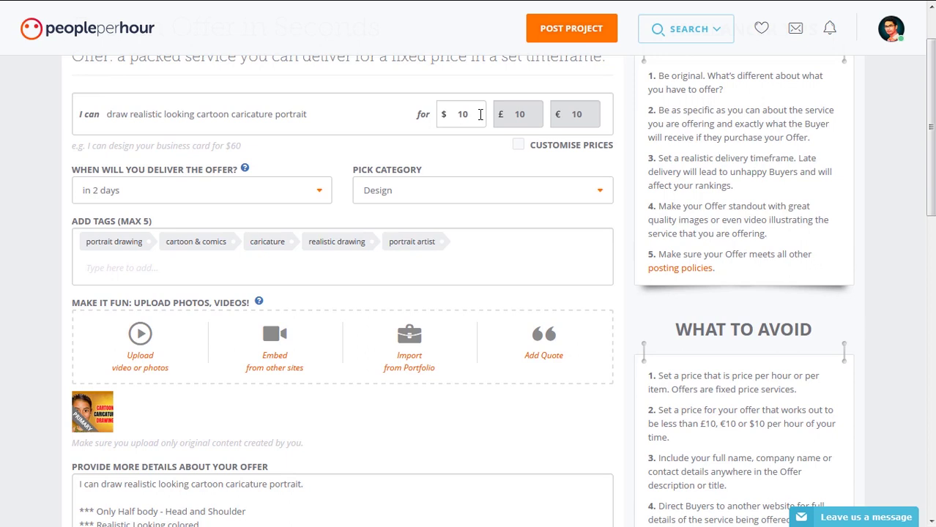
pyautogui.doubleClick(459, 115)
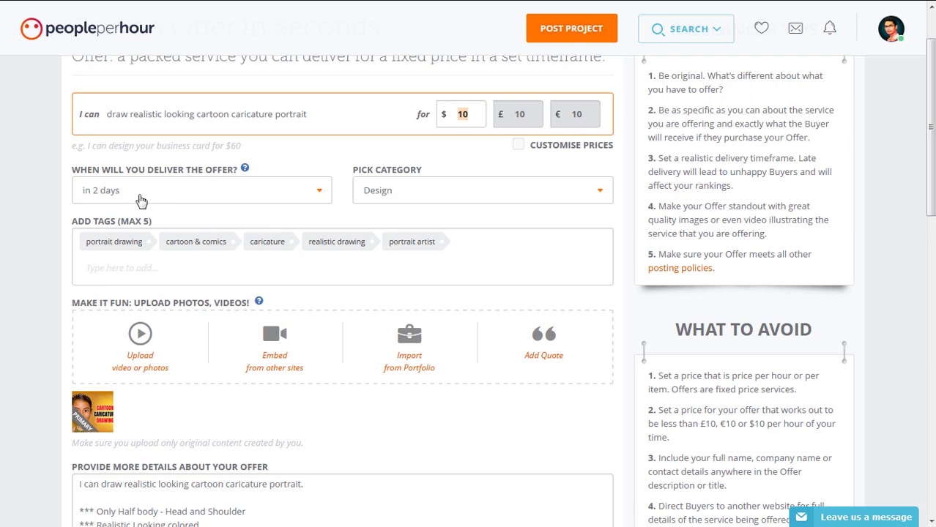
pyautogui.click(142, 190)
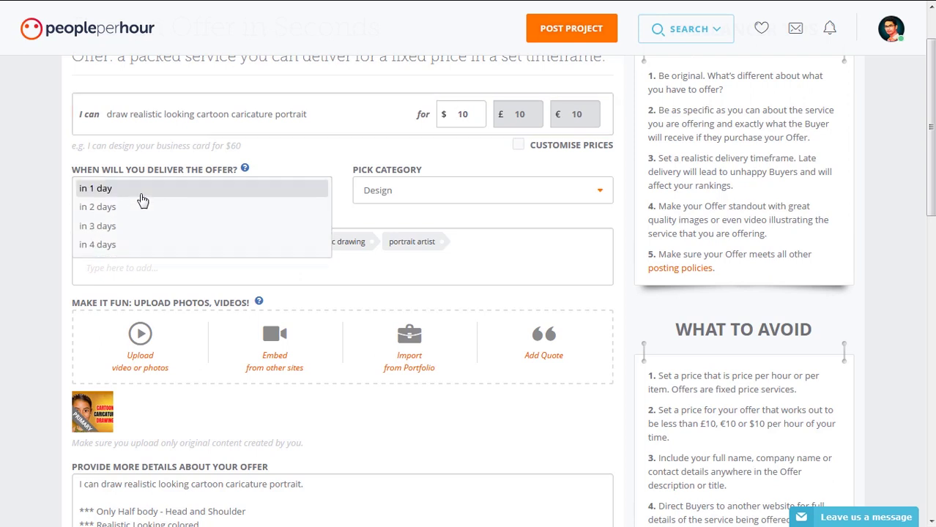
pyautogui.scroll(-1, 139, 263)
pyautogui.scroll(-1, 88, 213)
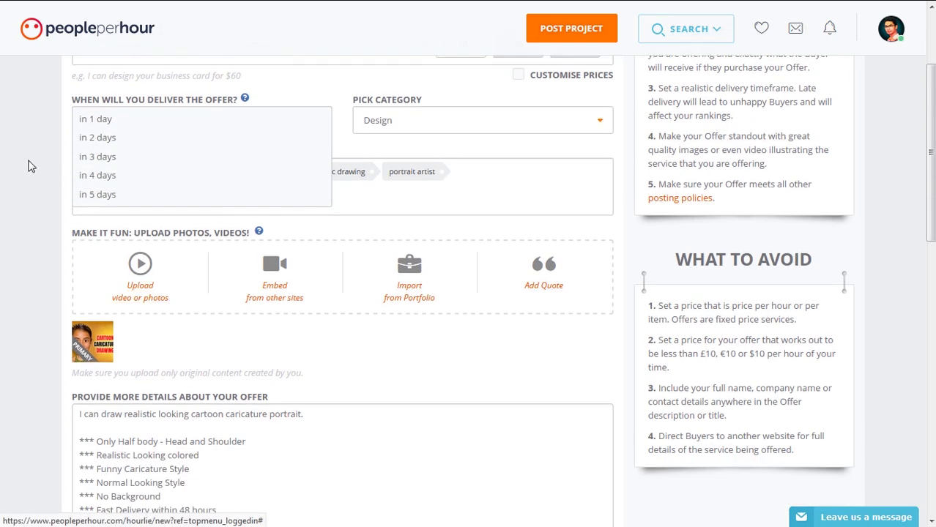
pyautogui.click(183, 137)
pyautogui.scroll(2, 330, 176)
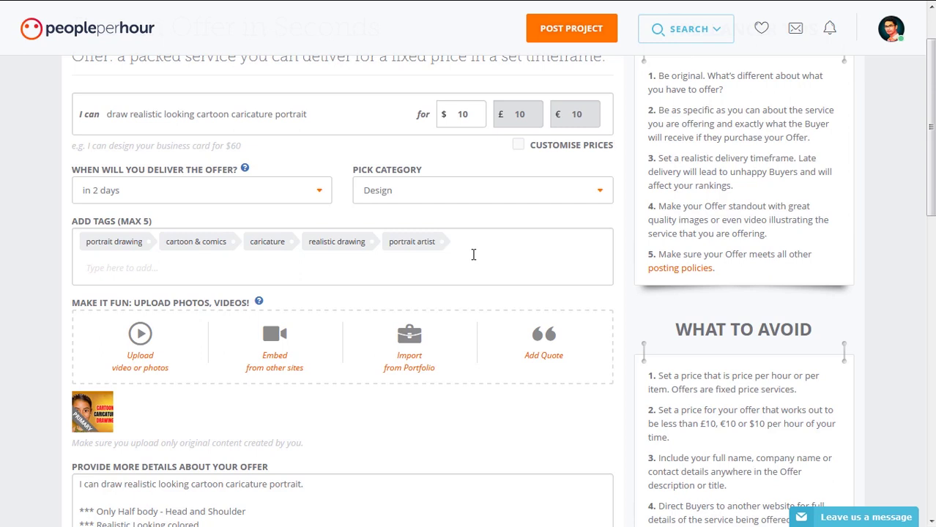
pyautogui.scroll(1, 328, 217)
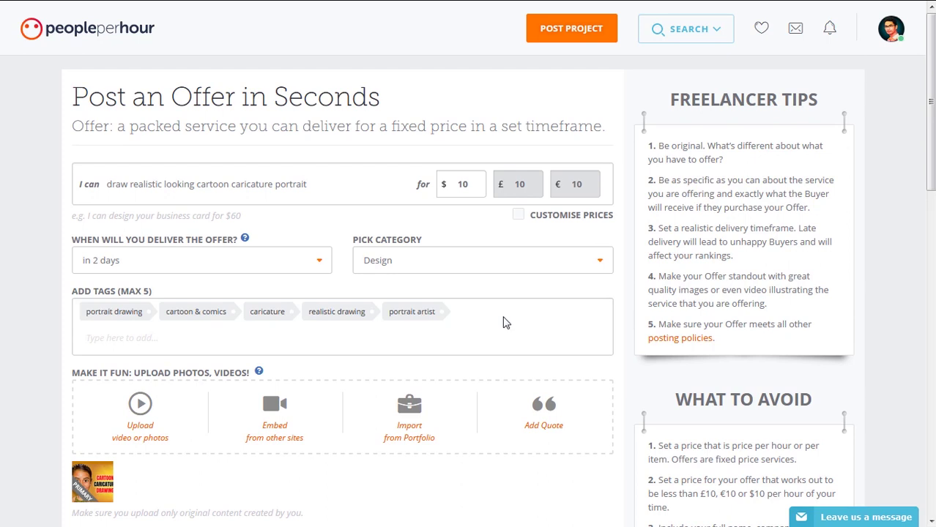
pyautogui.scroll(-2, 501, 322)
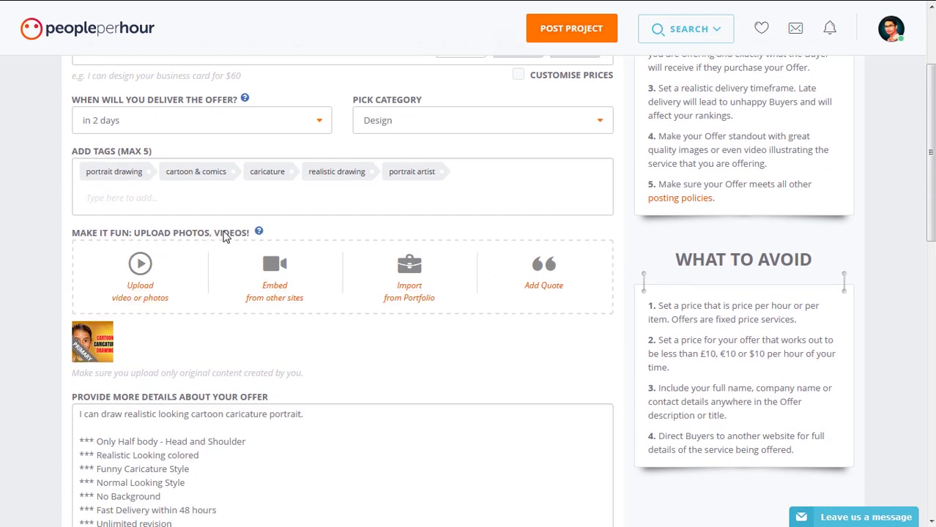
pyautogui.scroll(-1, 144, 250)
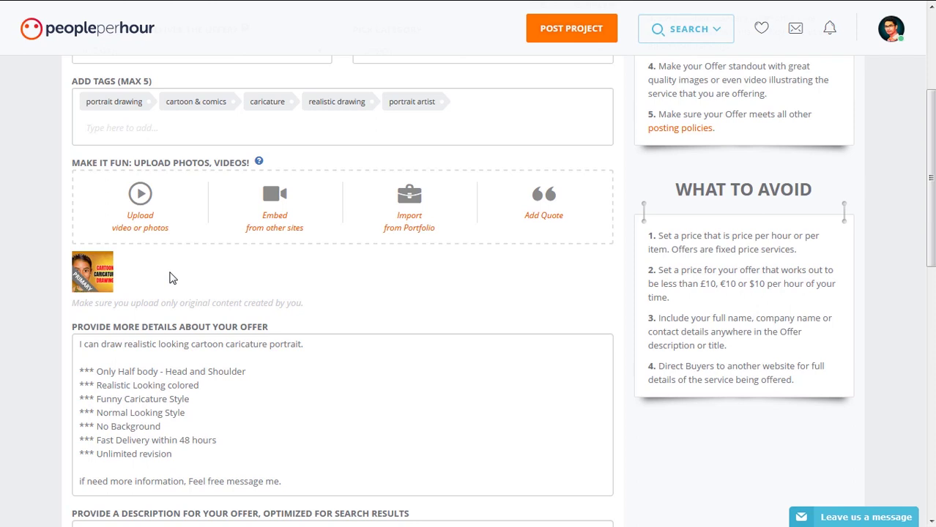
pyautogui.scroll(-2, 213, 245)
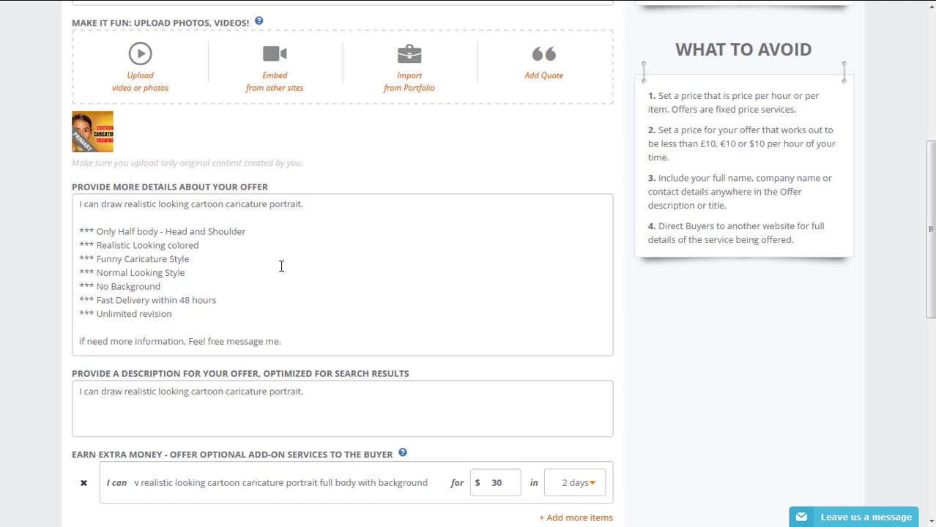
# Correct the closing line of the offer details to read "Feel free to message me."
pyautogui.scroll(-2, 285, 266)
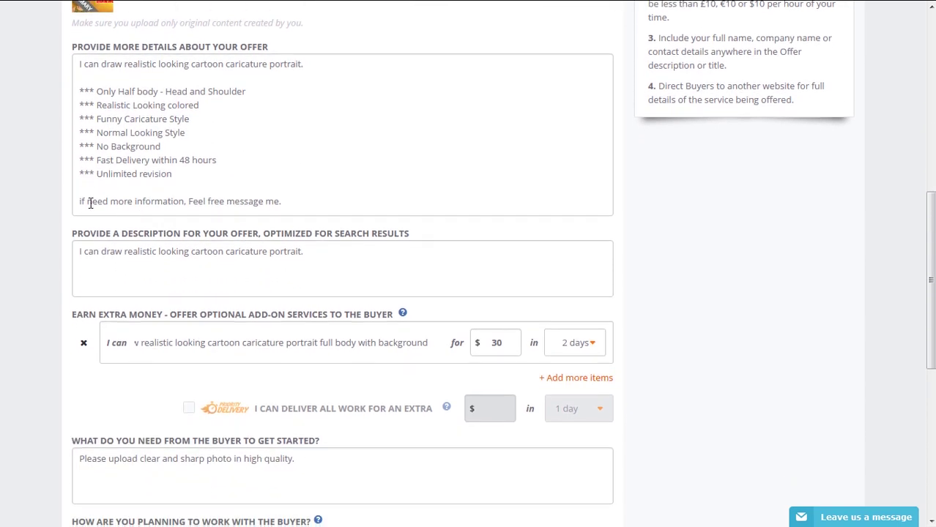
pyautogui.moveTo(309, 203); pyautogui.dragTo(73, 208)
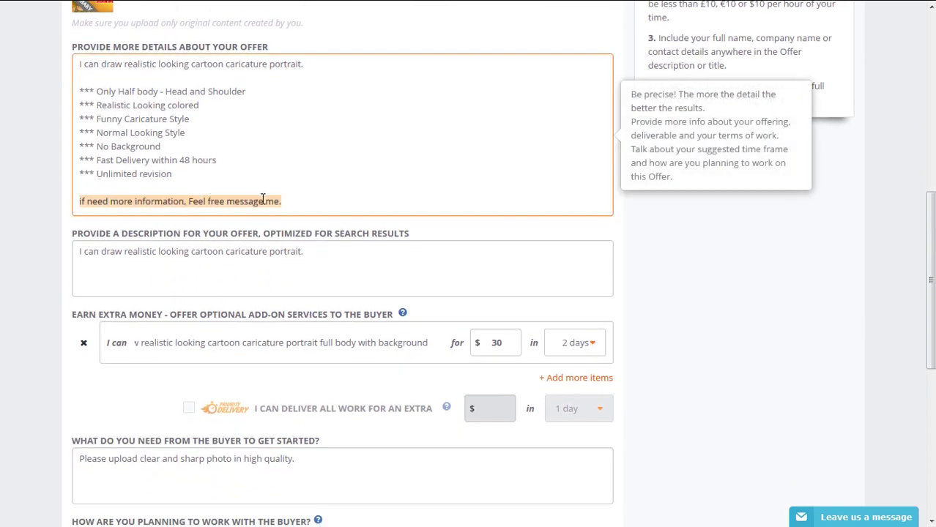
pyautogui.click(290, 203)
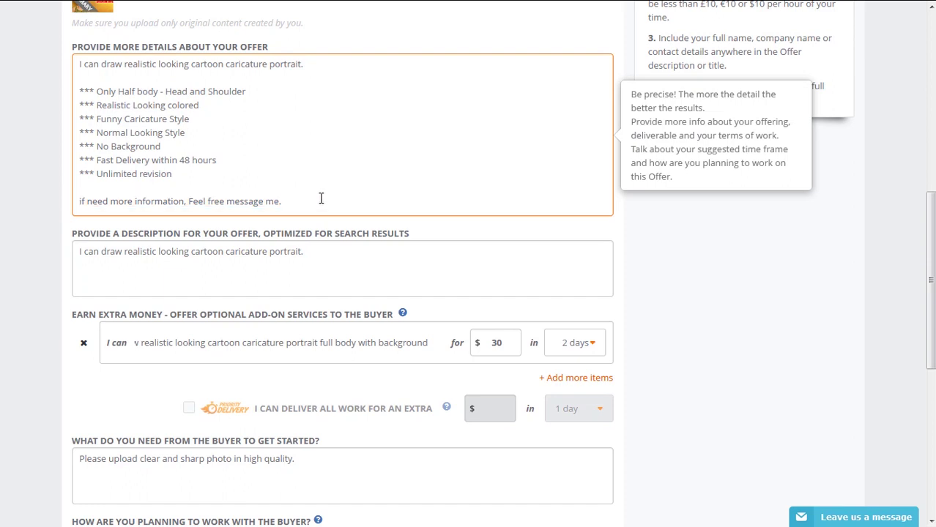
pyautogui.click(227, 202)
pyautogui.write('to')
pyautogui.click(65, 245)
# Review the search-optimized description against the offer's tags and details, along with the add-on service entry
pyautogui.scroll(-1, 151, 245)
pyautogui.scroll(-1, 154, 242)
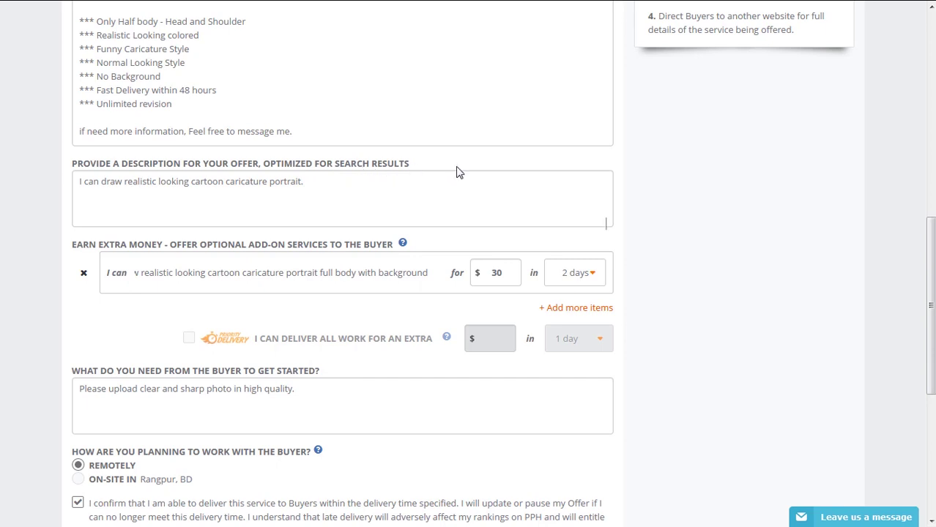
pyautogui.moveTo(331, 188); pyautogui.dragTo(73, 192)
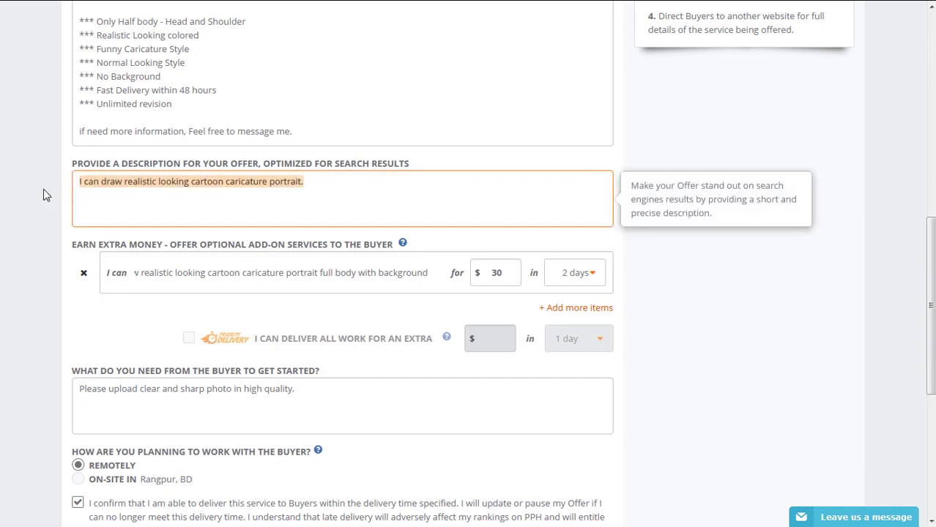
pyautogui.click(60, 194)
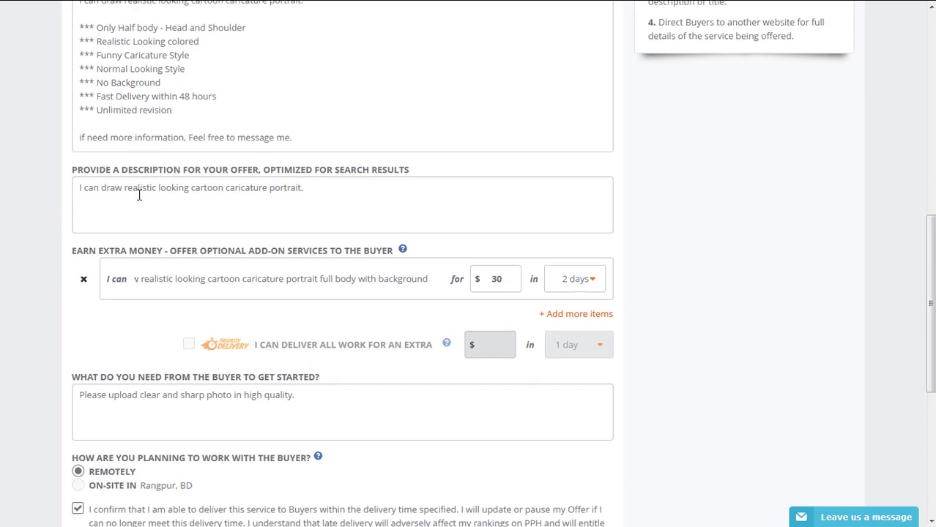
pyautogui.scroll(5, 173, 175)
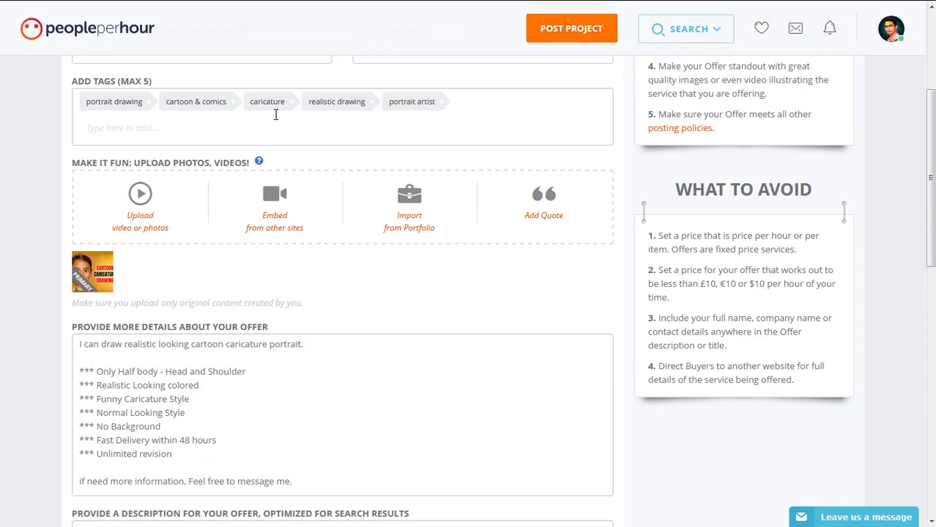
pyautogui.scroll(-3, 278, 157)
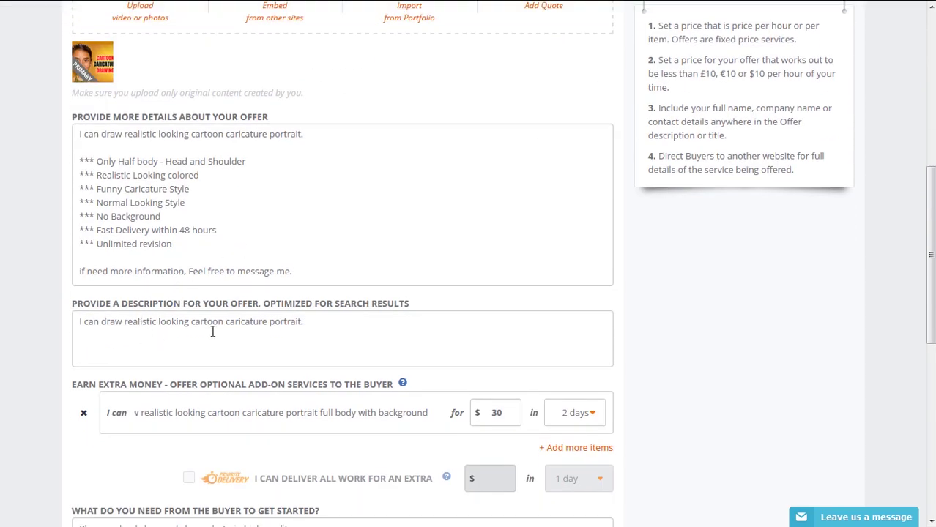
pyautogui.scroll(-2, 222, 327)
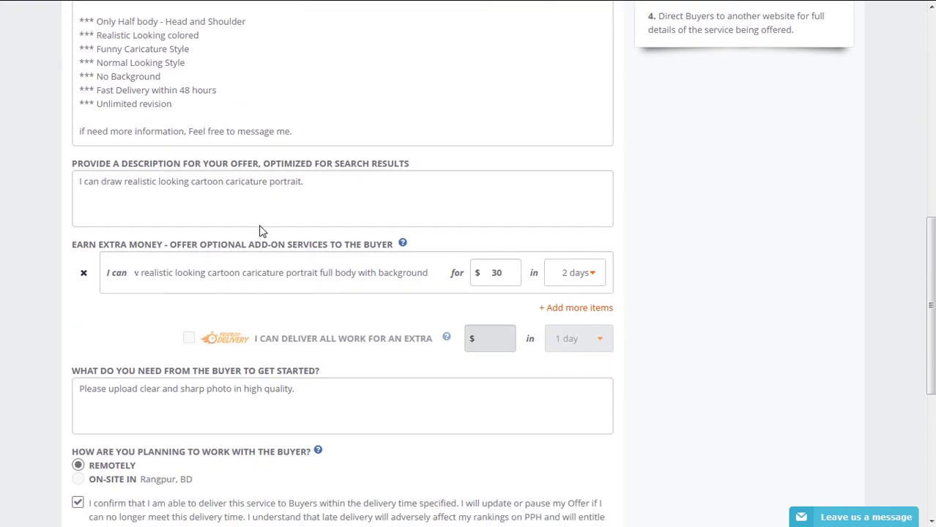
pyautogui.click(335, 184)
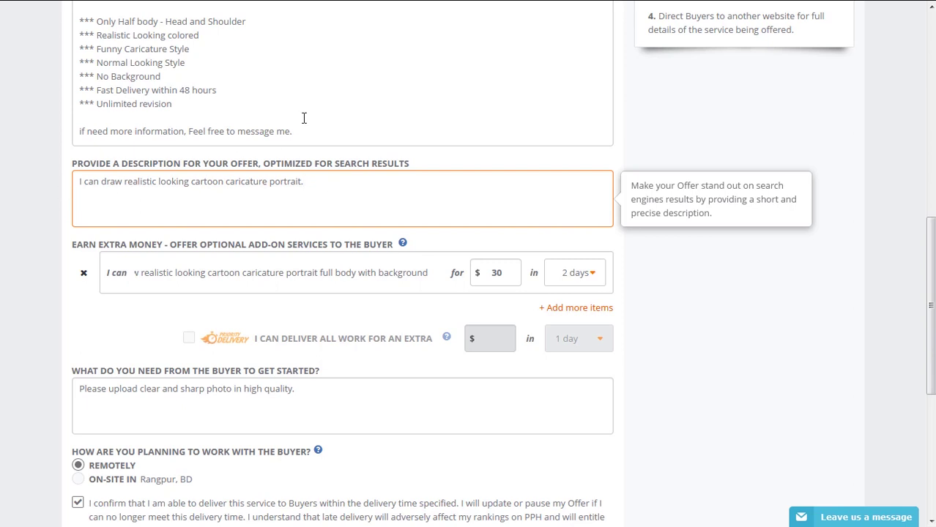
pyautogui.scroll(-2, 333, 220)
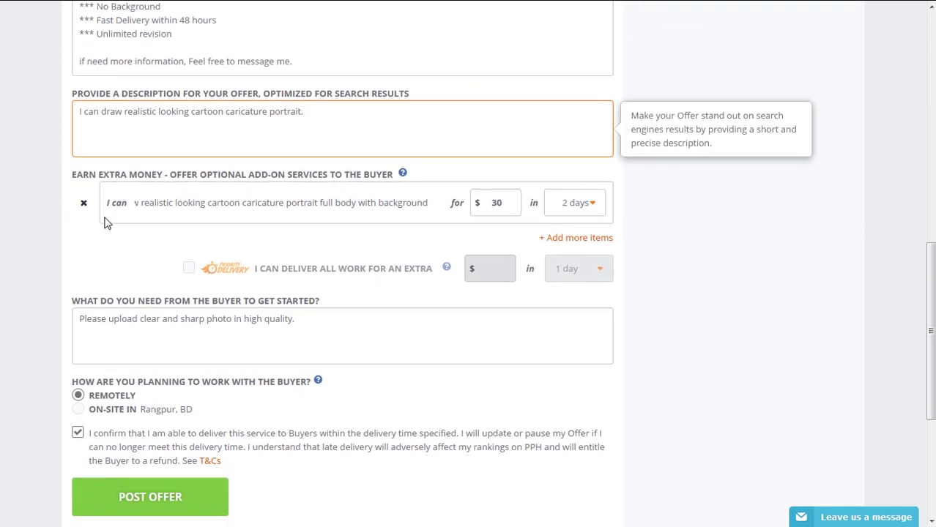
# Review the add-on service's wording, price and delivery time, the priority delivery option and the requirements listed for the buyer
pyautogui.click(184, 205)
pyautogui.moveTo(198, 207); pyautogui.dragTo(441, 203)
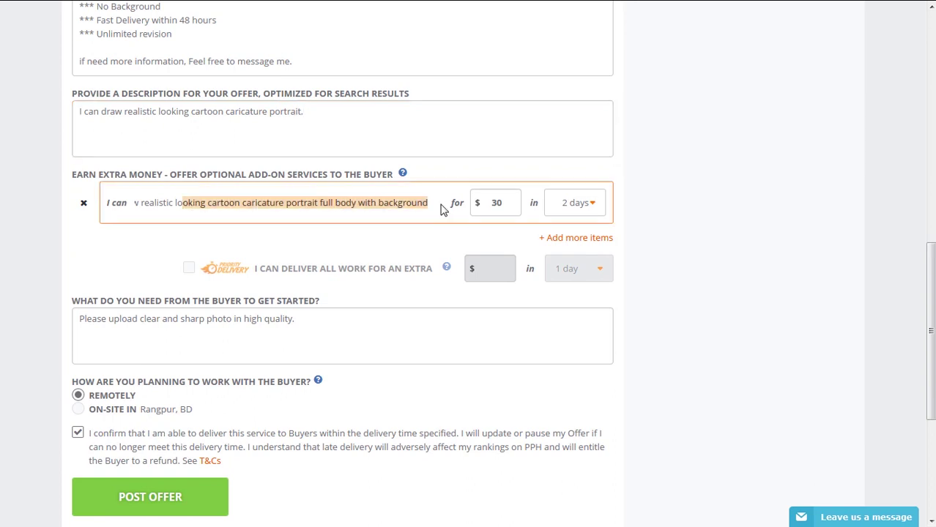
pyautogui.press('Home')
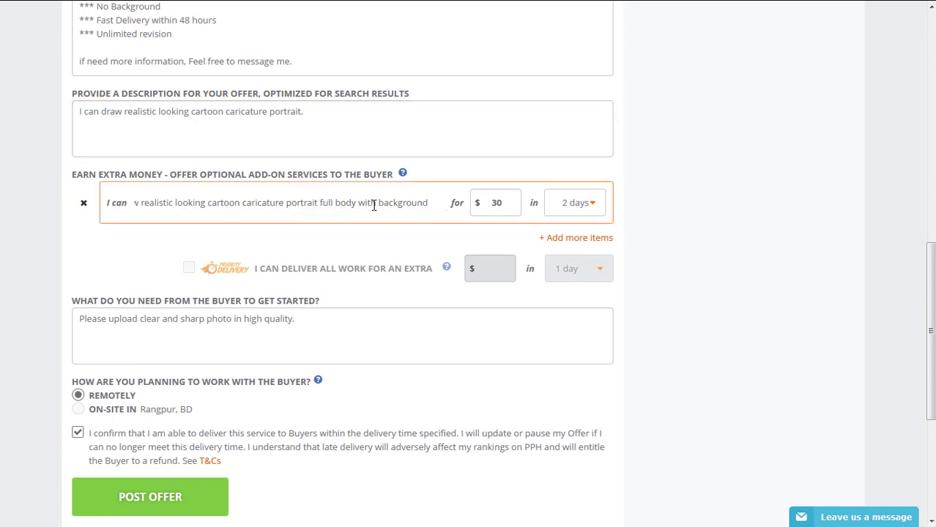
pyautogui.scroll(-2, 380, 233)
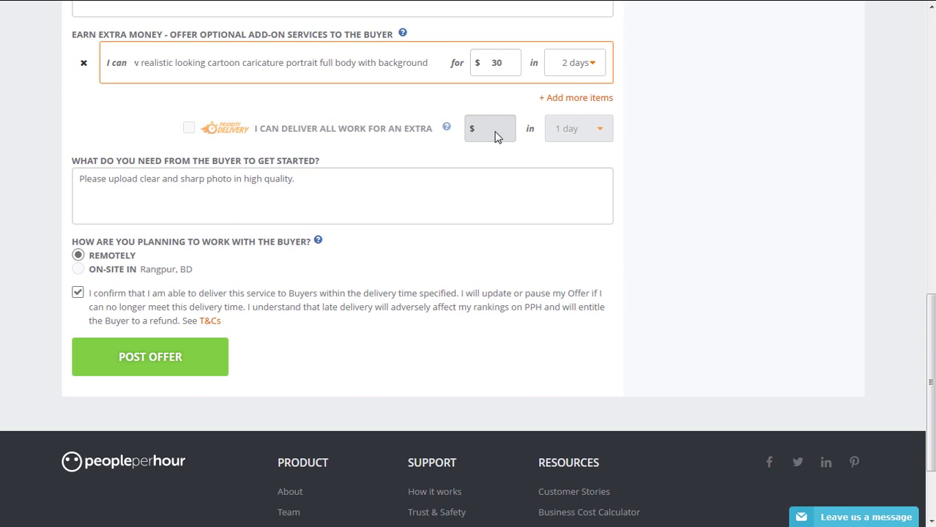
pyautogui.scroll(-1, 316, 170)
pyautogui.scroll(-2, 317, 170)
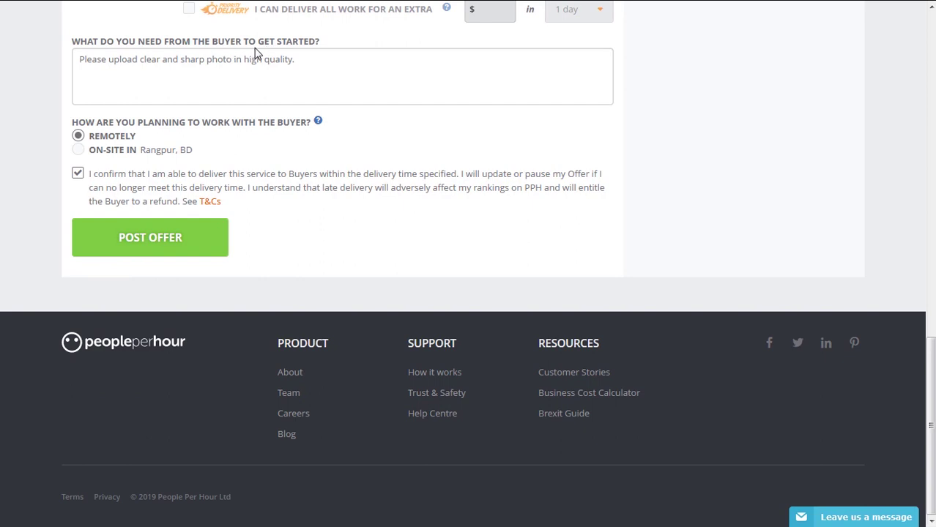
pyautogui.click(339, 60)
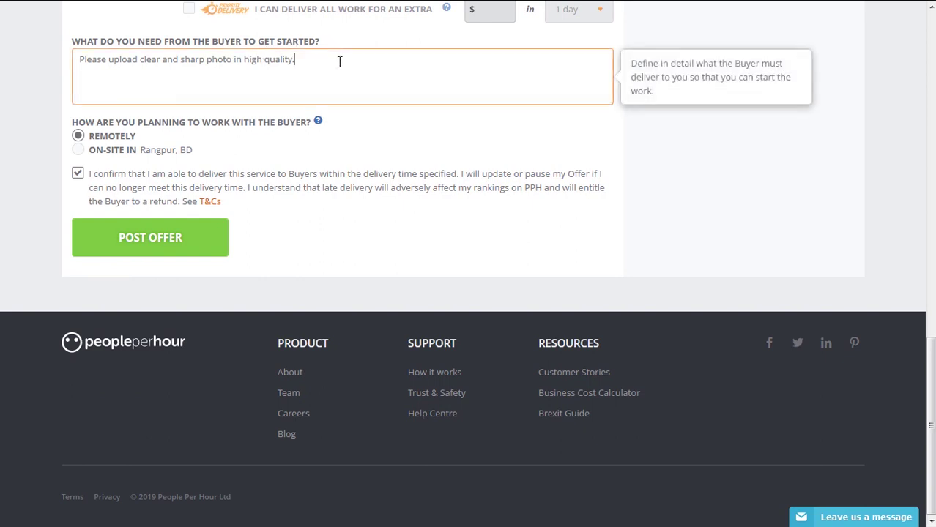
pyautogui.moveTo(318, 63); pyautogui.dragTo(73, 53)
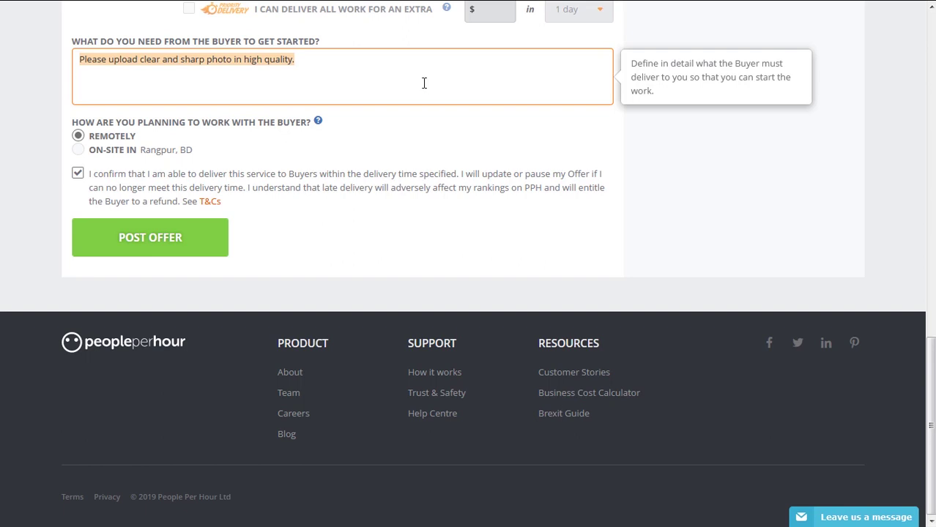
pyautogui.click(422, 84)
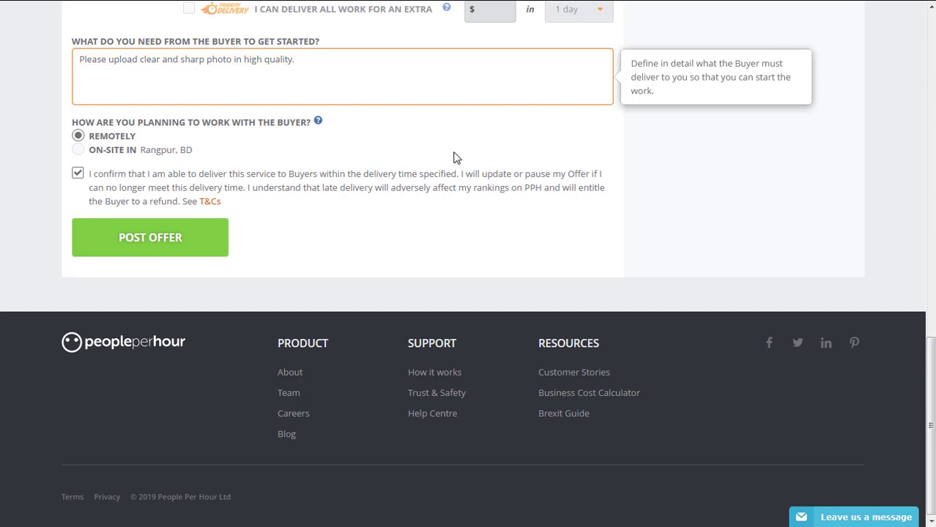
# Try to post the offer, then remove the closing period from the search description and try posting again
pyautogui.scroll(1, 456, 158)
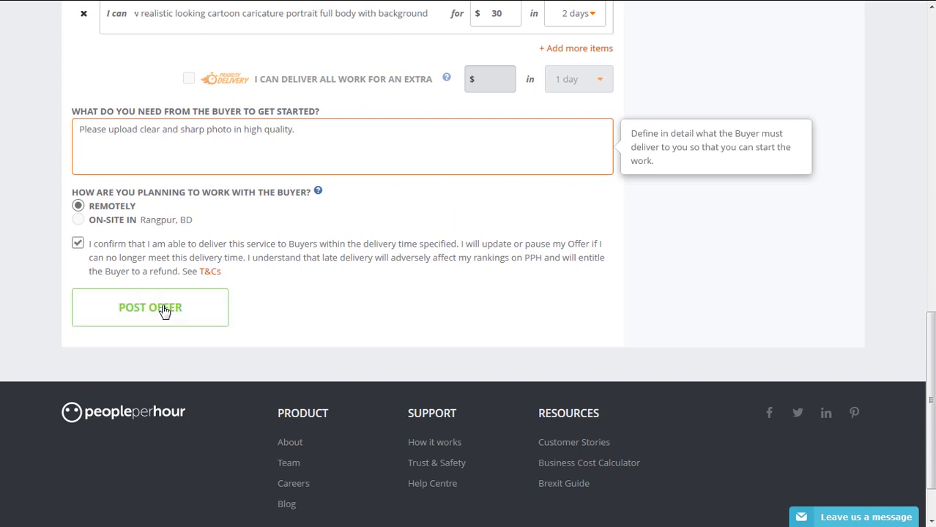
pyautogui.click(133, 315)
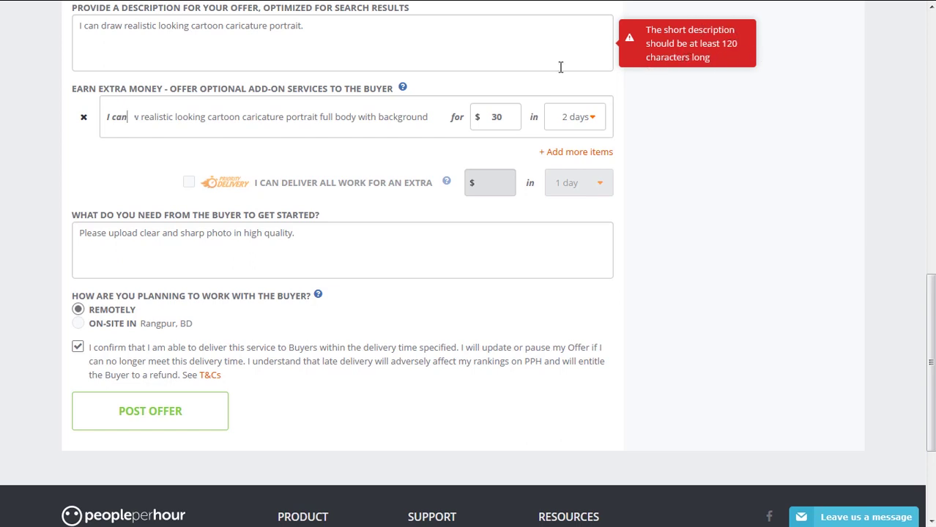
pyautogui.click(387, 46)
pyautogui.scroll(2, 421, 80)
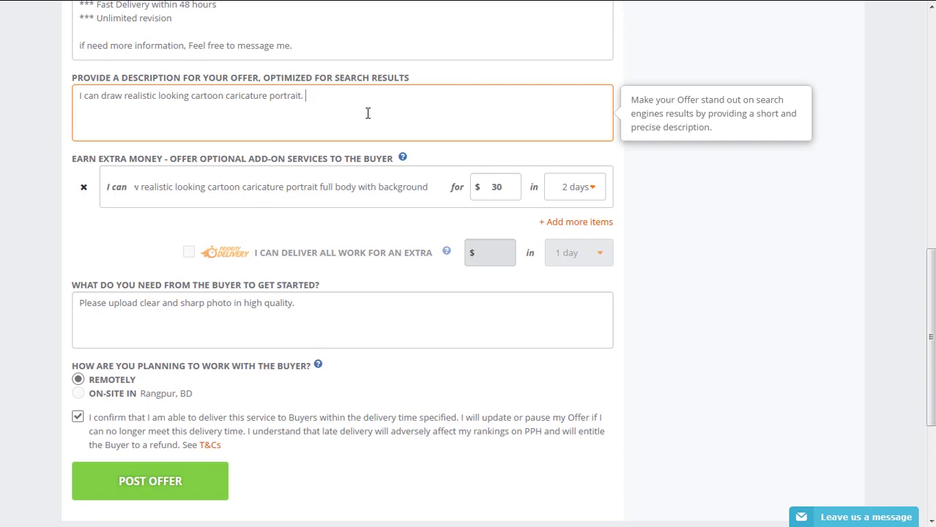
pyautogui.press('BackSpace')
pyautogui.press('BackSpace')
pyautogui.moveTo(330, 97); pyautogui.dragTo(76, 102)
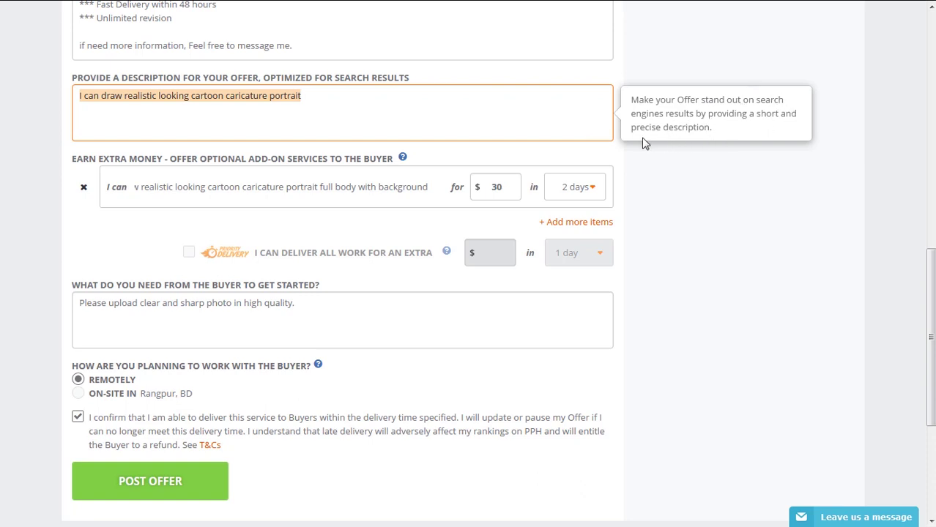
pyautogui.click(433, 120)
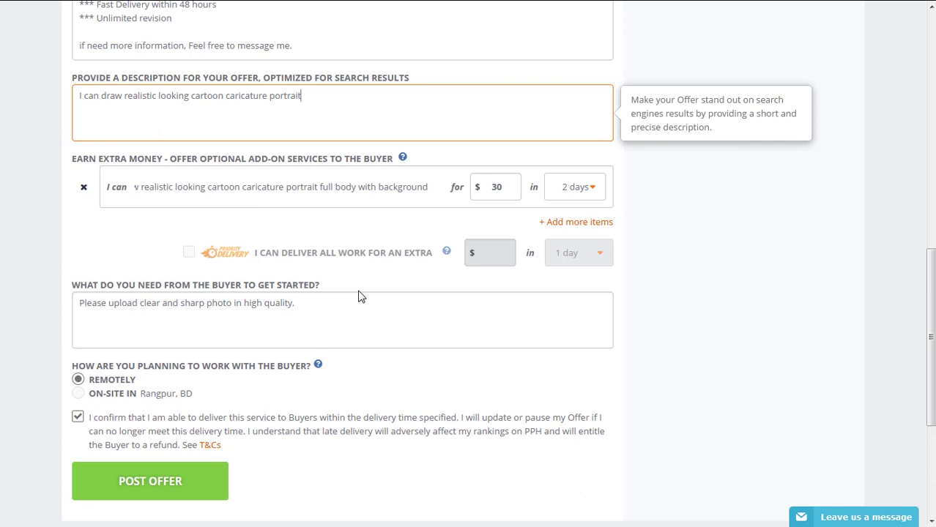
pyautogui.click(153, 496)
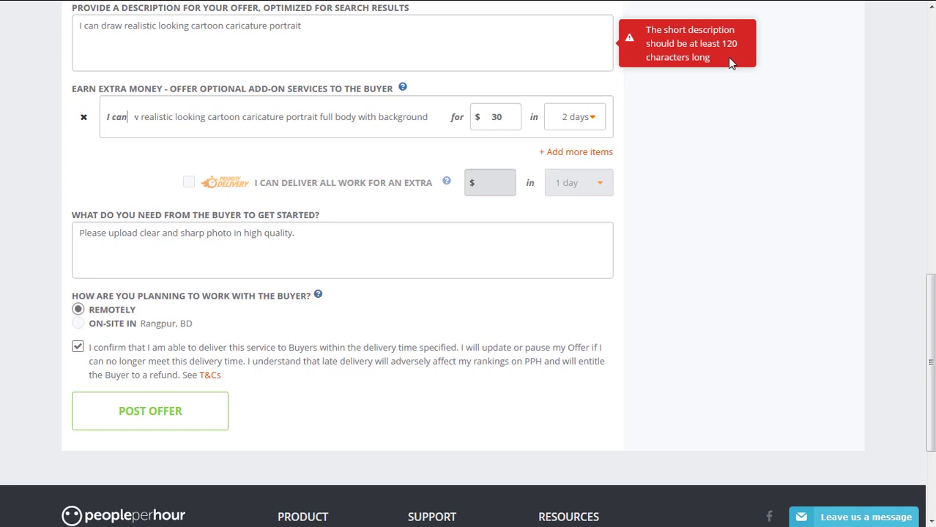
# Extend the search-optimized description with a comma and the keyword phrase "cartoon caricature draw"
pyautogui.scroll(2, 404, 103)
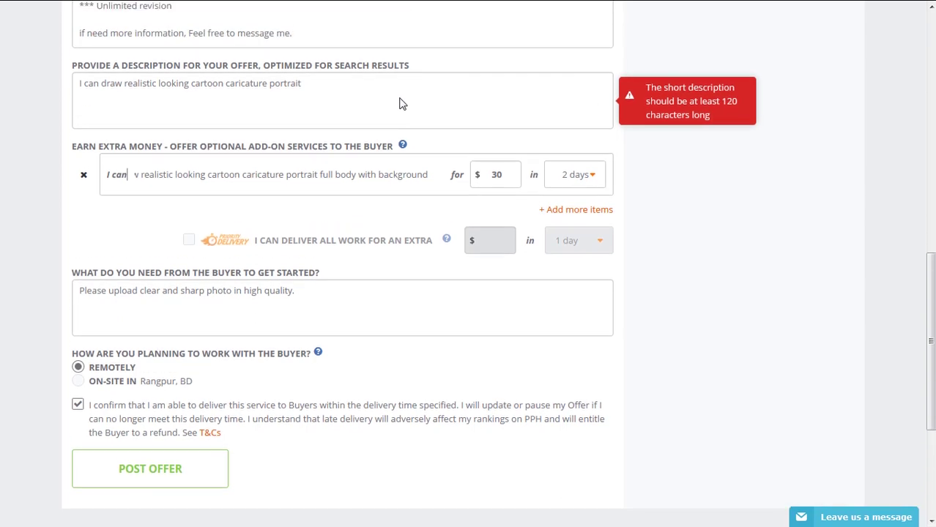
pyautogui.click(327, 167)
pyautogui.write(',')
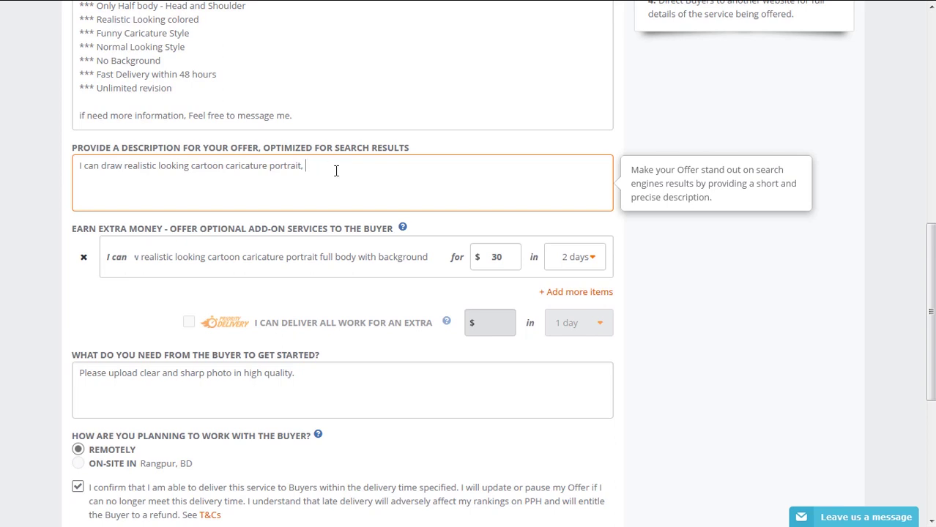
pyautogui.write(' cartoon cariture draw')
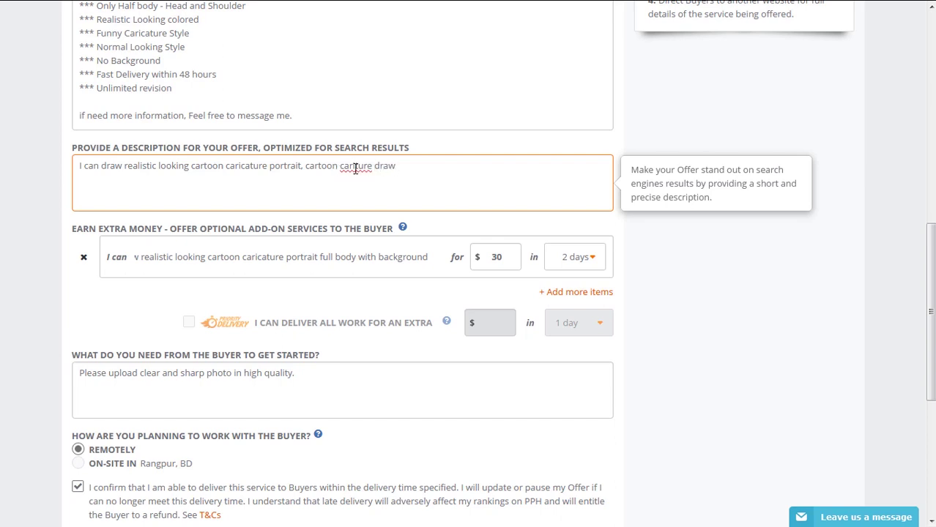
pyautogui.click(355, 169)
pyautogui.write('ca')
# Append ", portrait drawing, vector portrait" to the search-optimized description and try to post the offer
pyautogui.click(427, 172)
pyautogui.write('portra')
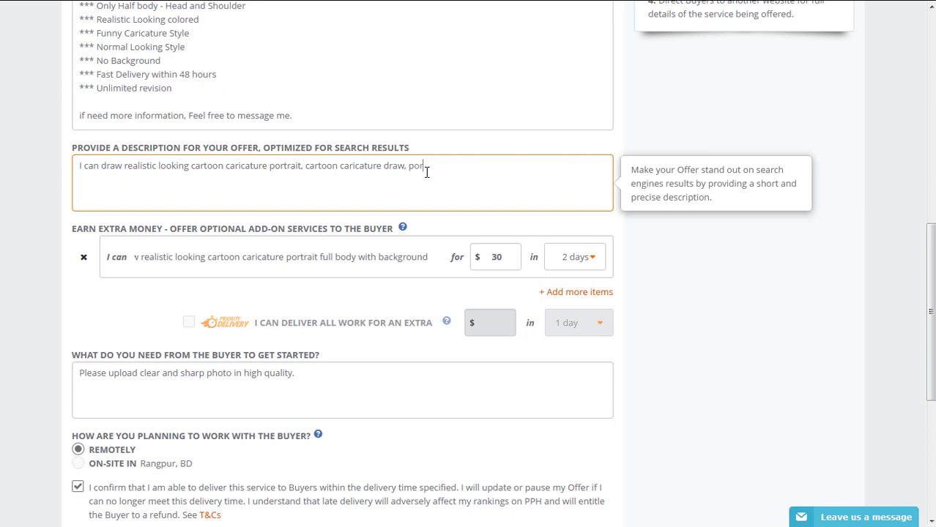
pyautogui.write('it drawing, vector')
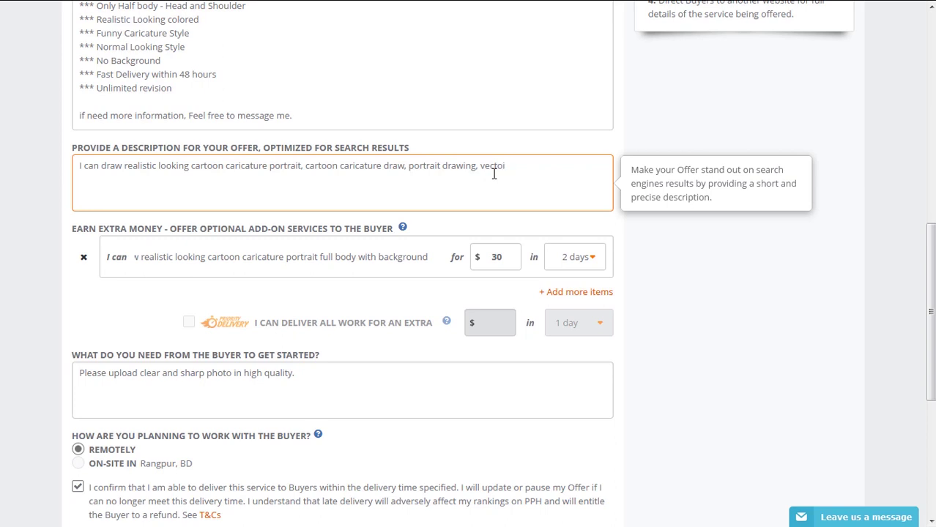
pyautogui.press('BackSpace')
pyautogui.write('r portrait')
pyautogui.scroll(-4, 587, 224)
pyautogui.click(122, 290)
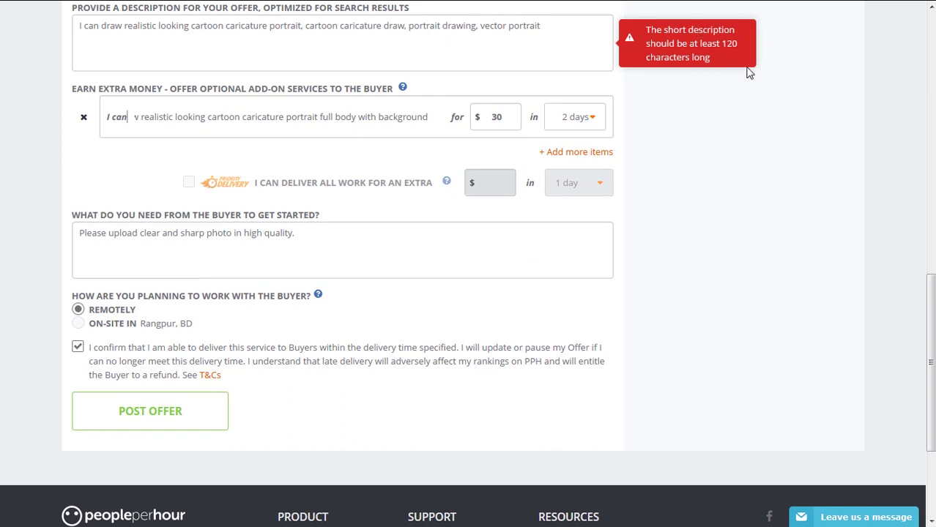
# Append ", portrait design," to the search-optimized description and try to post the offer again
pyautogui.click(576, 31)
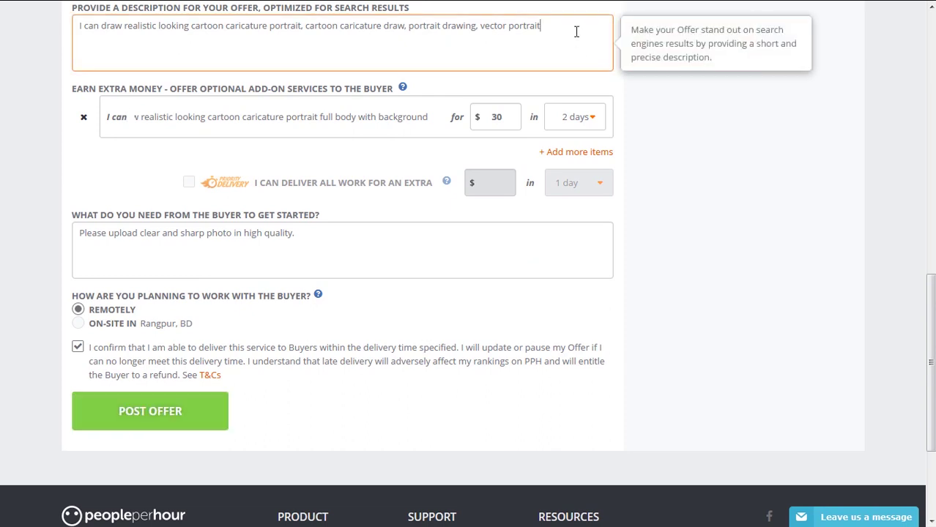
pyautogui.moveTo(575, 31)
pyautogui.mouseDown()
pyautogui.moveTo(348, 42)
pyautogui.moveTo(564, 42)
pyautogui.mouseUp()
pyautogui.click(564, 44)
pyautogui.write('.')
pyautogui.write('por')
pyautogui.write('tra')
pyautogui.write('it')
pyautogui.write(' design,')
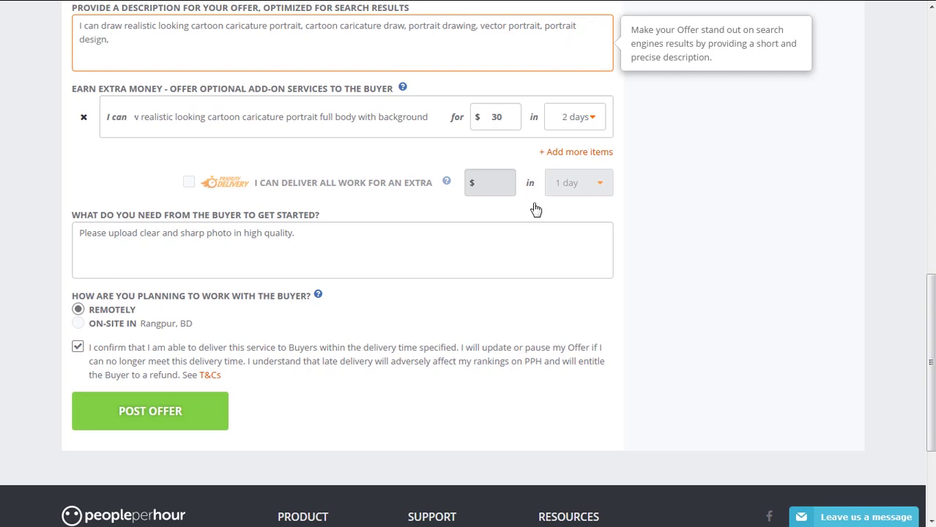
pyautogui.click(182, 424)
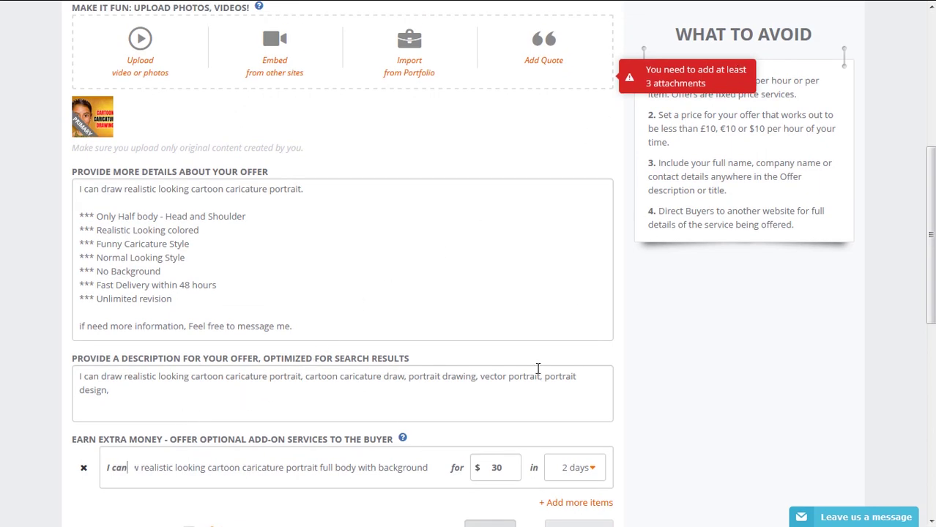
# Add a quote attachment reading "I can draw realistic looking cartoon caricature portrait." to the offer's media
pyautogui.scroll(-4, 634, 396)
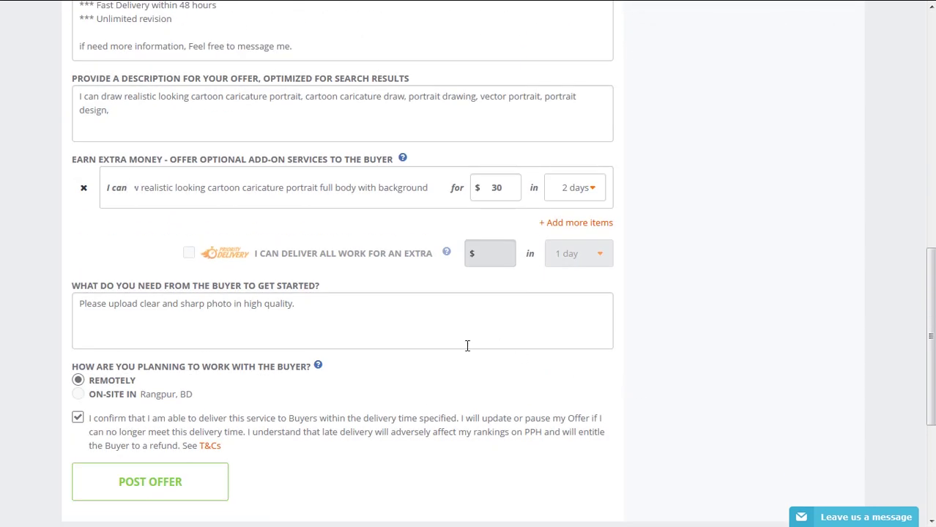
pyautogui.scroll(6, 469, 345)
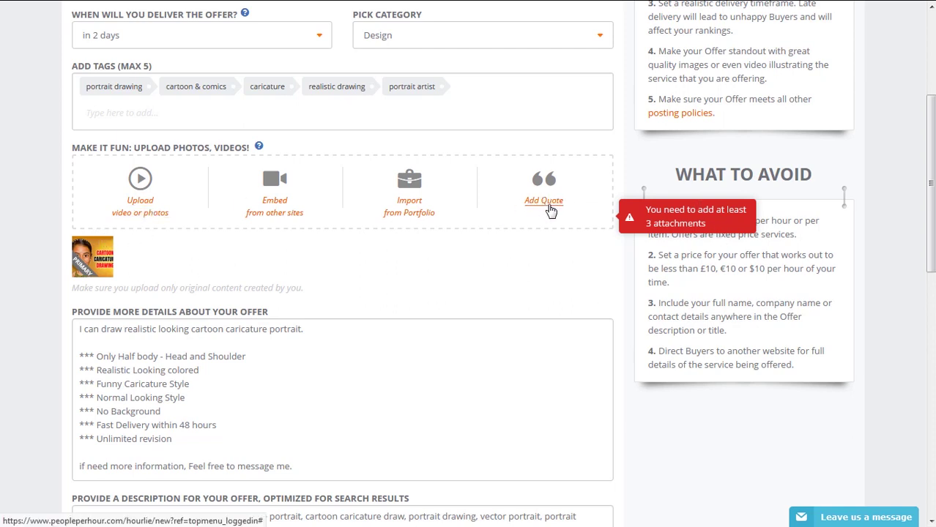
pyautogui.click(551, 210)
pyautogui.click(296, 126)
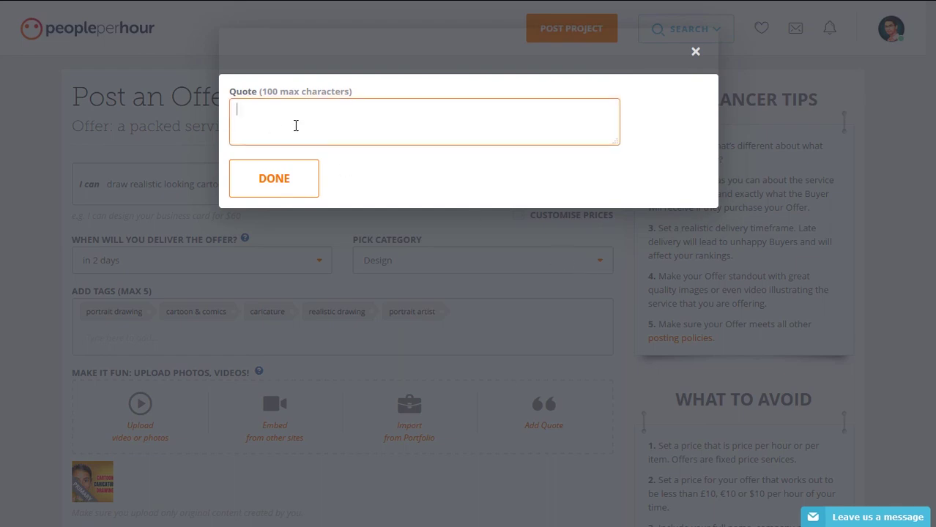
pyautogui.rightClick(296, 125)
pyautogui.click(338, 186)
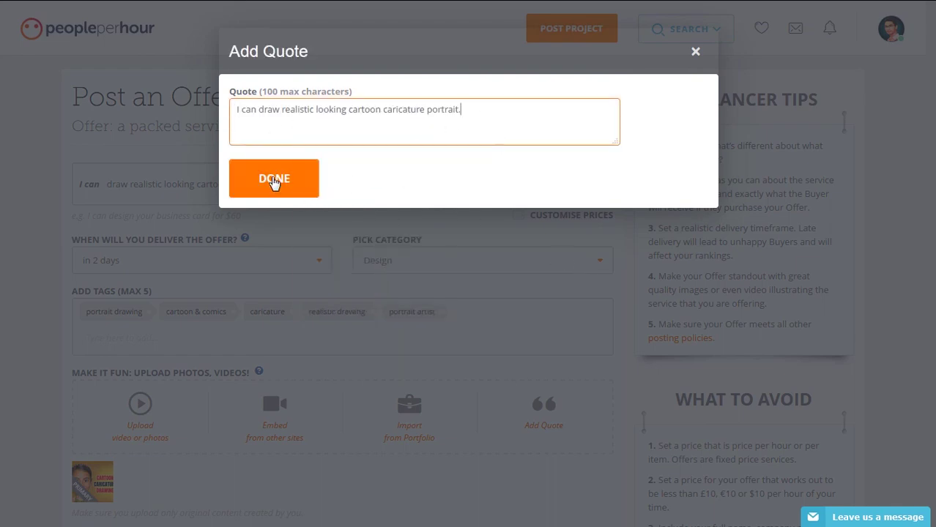
pyautogui.click(273, 181)
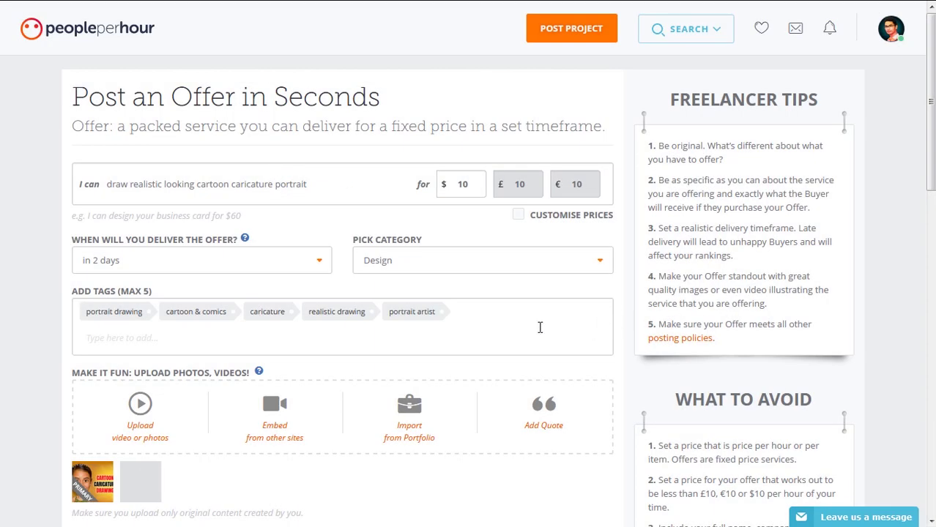
# Copy "cartoon caricature" from the offer details and add it as a second quote attachment
pyautogui.scroll(-3, 555, 328)
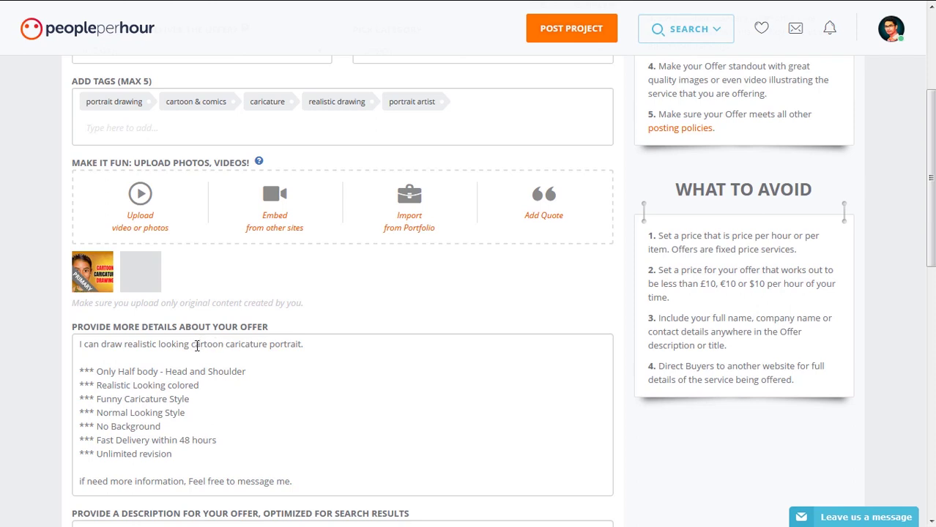
pyautogui.moveTo(190, 347); pyautogui.dragTo(277, 350)
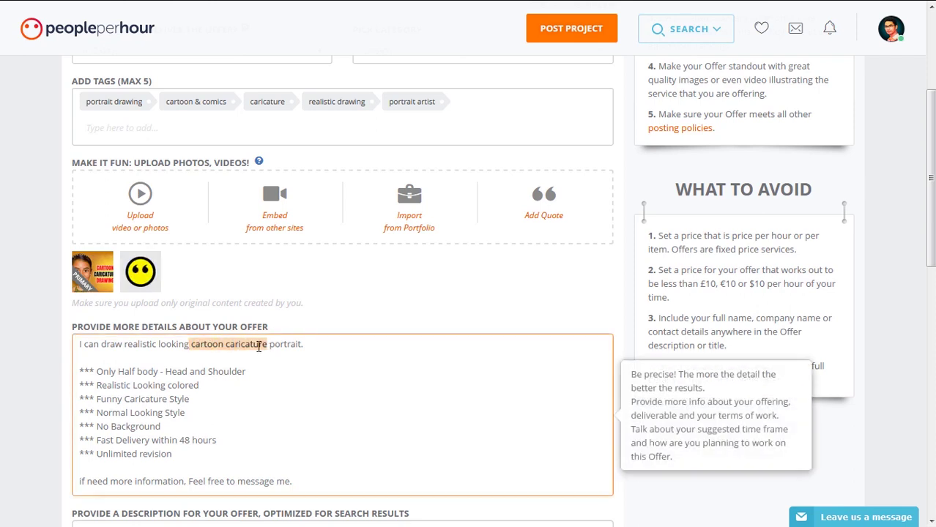
pyautogui.rightClick(258, 346)
pyautogui.click(290, 151)
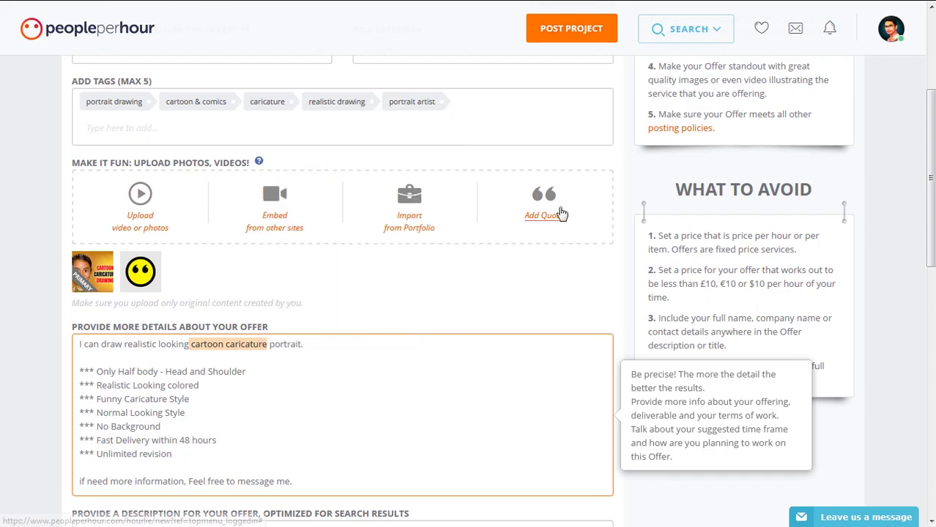
pyautogui.click(543, 214)
pyautogui.click(480, 123)
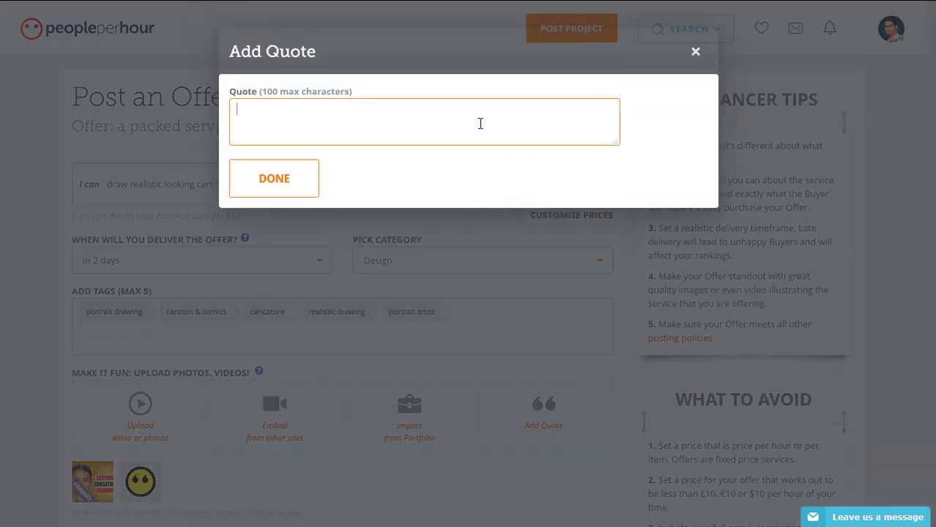
pyautogui.rightClick(480, 123)
pyautogui.click(516, 184)
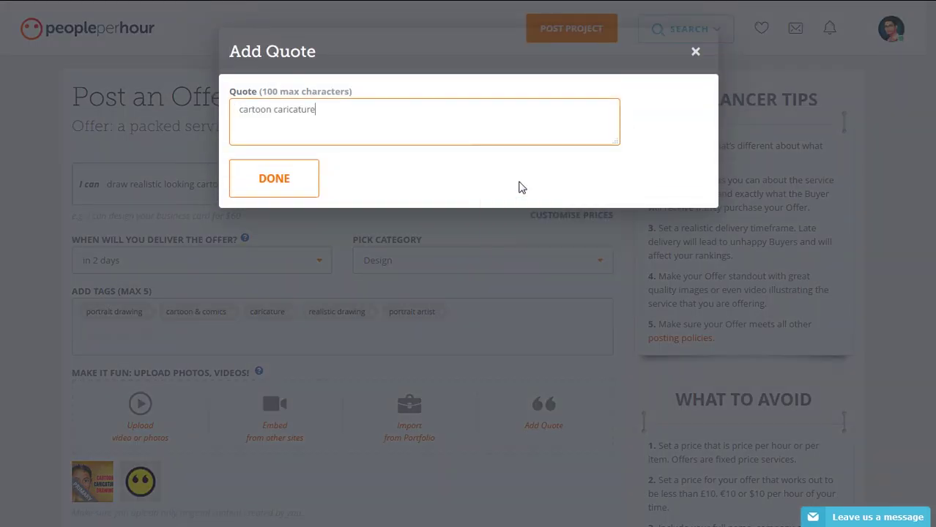
pyautogui.click(280, 186)
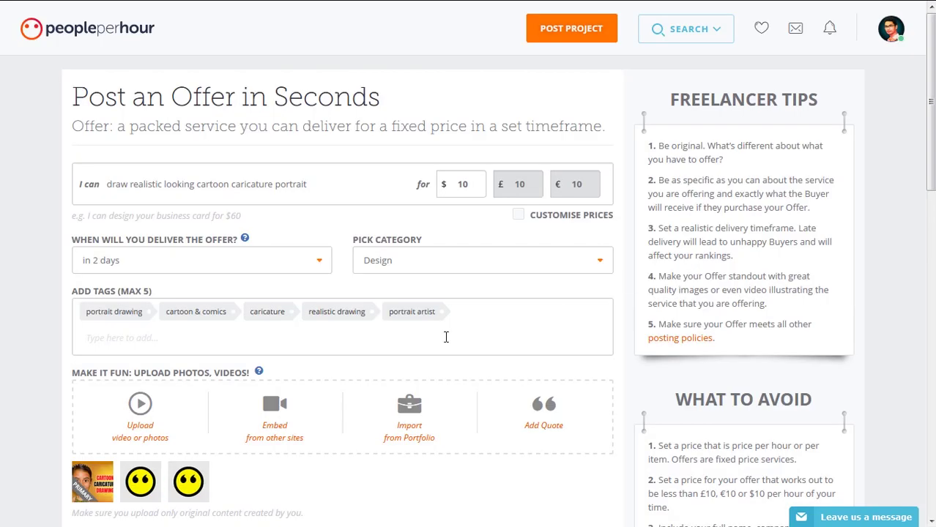
# Copy "cartoon caricature portrait" from the offer details and add it as a third quote attachment
pyautogui.scroll(-3, 475, 347)
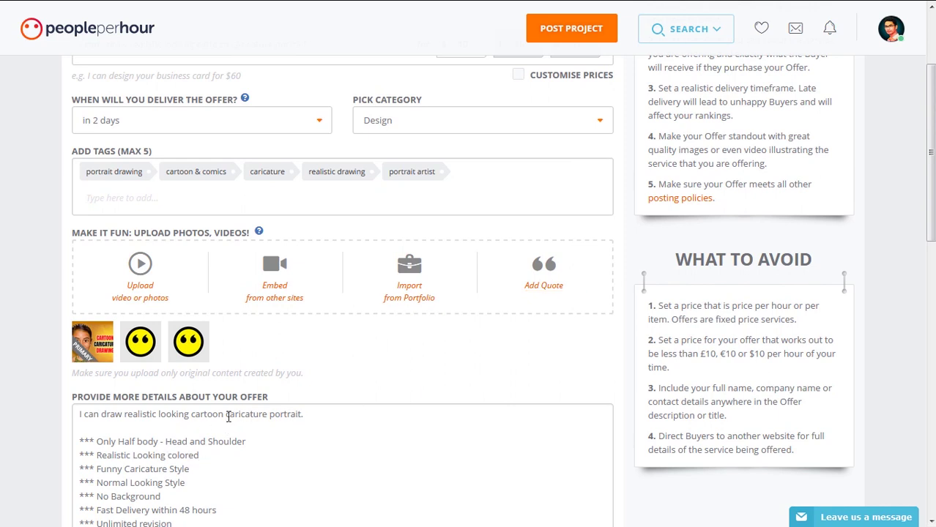
pyautogui.click(227, 416)
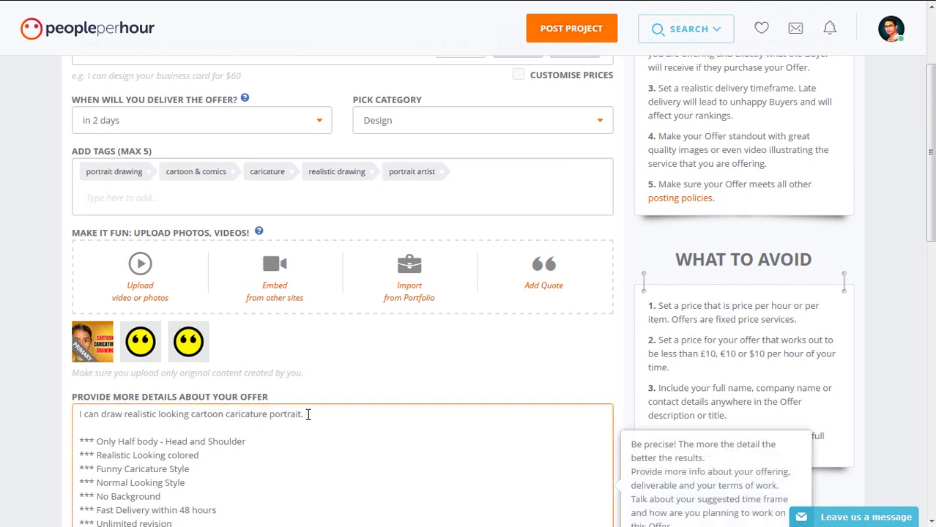
pyautogui.moveTo(301, 416); pyautogui.dragTo(197, 419)
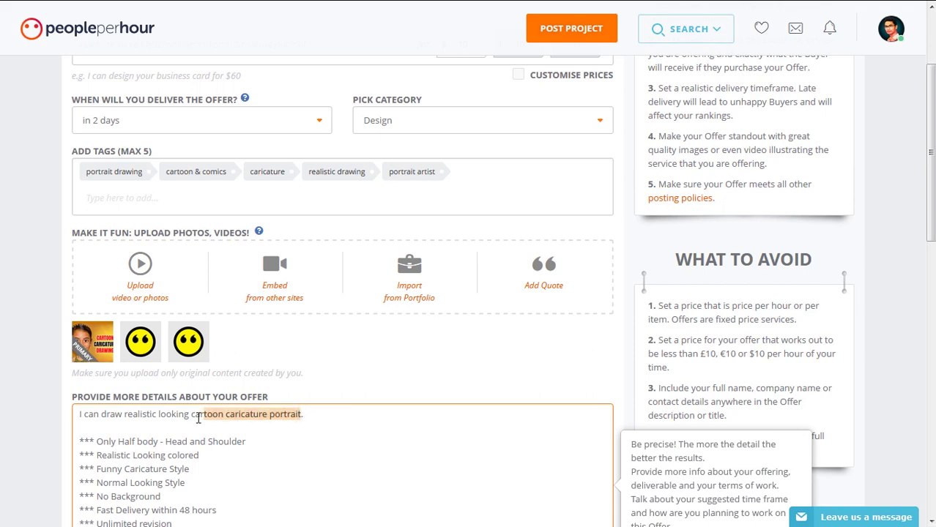
pyautogui.rightClick(200, 414)
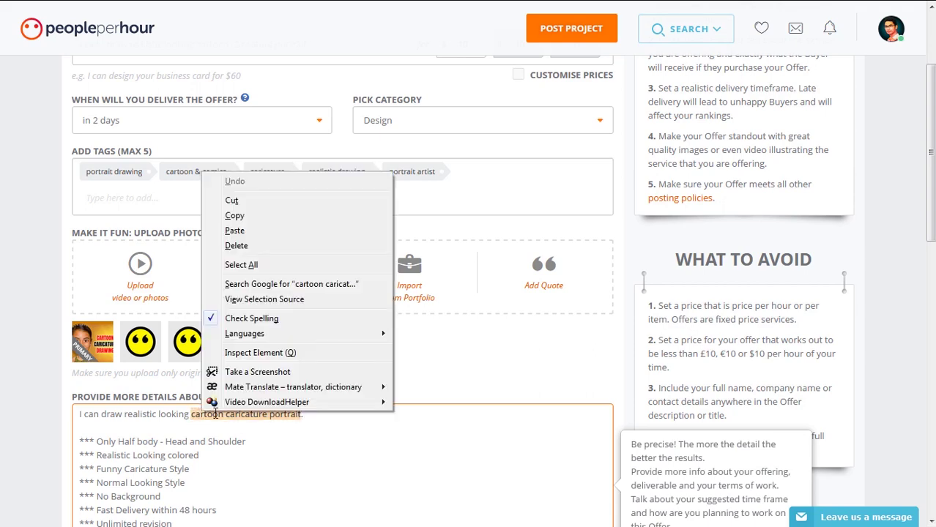
pyautogui.click(220, 214)
pyautogui.click(544, 288)
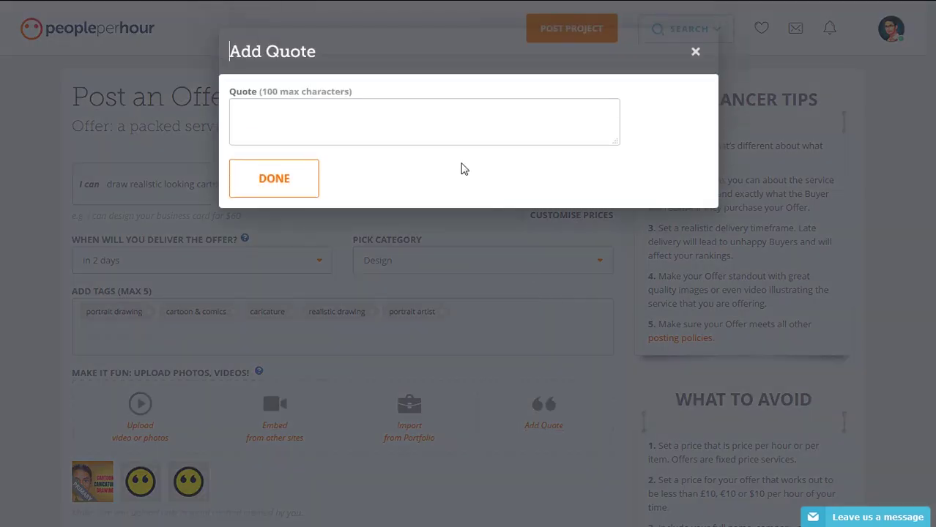
pyautogui.rightClick(410, 134)
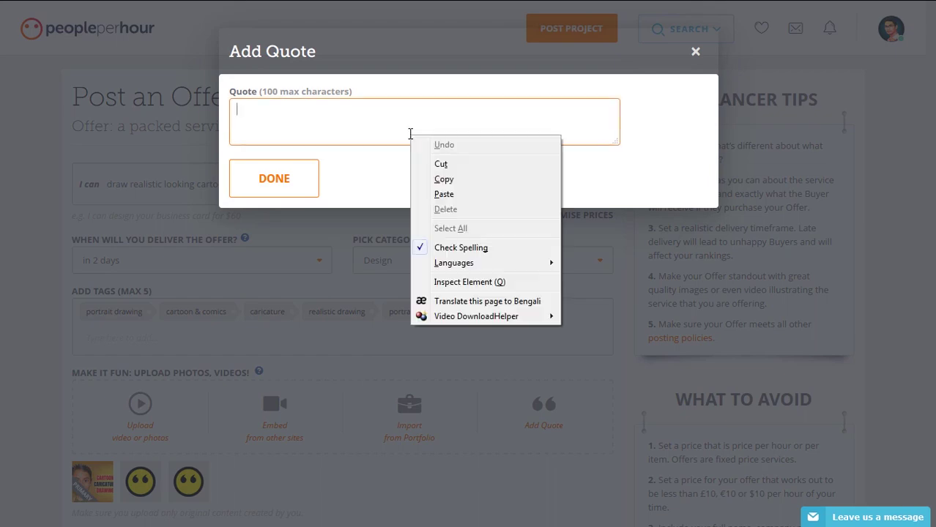
pyautogui.click(444, 194)
pyautogui.click(251, 184)
# Post the cartoon caricature portrait offer with its three quote attachments
pyautogui.scroll(-1, 595, 398)
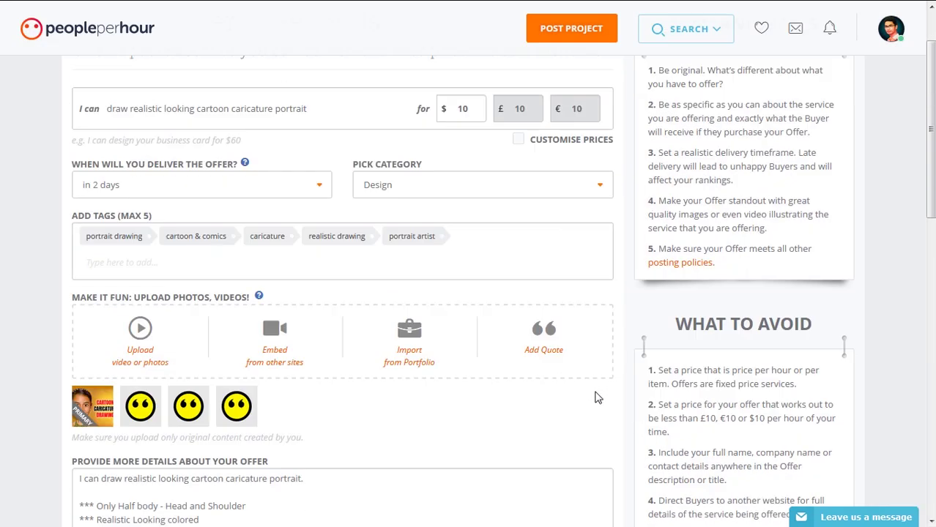
pyautogui.scroll(-10, 594, 397)
pyautogui.click(157, 237)
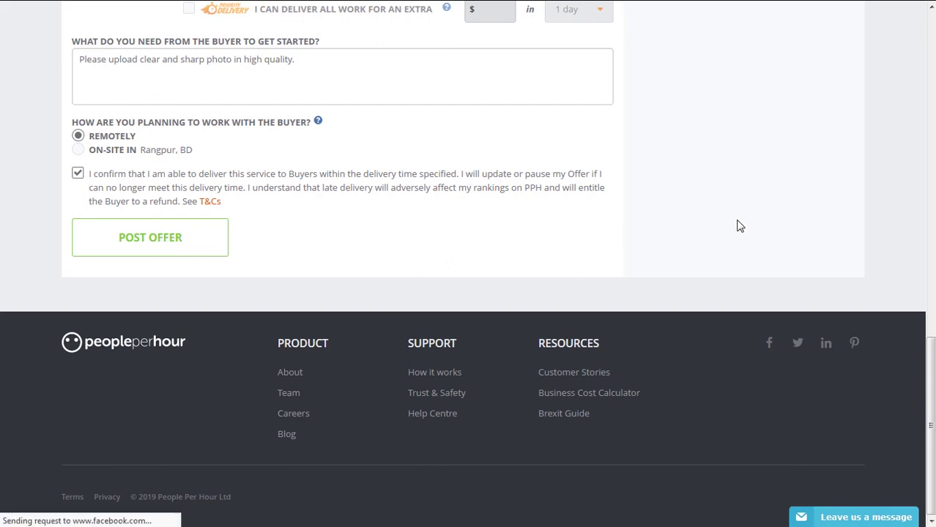
pyautogui.scroll(6, 740, 229)
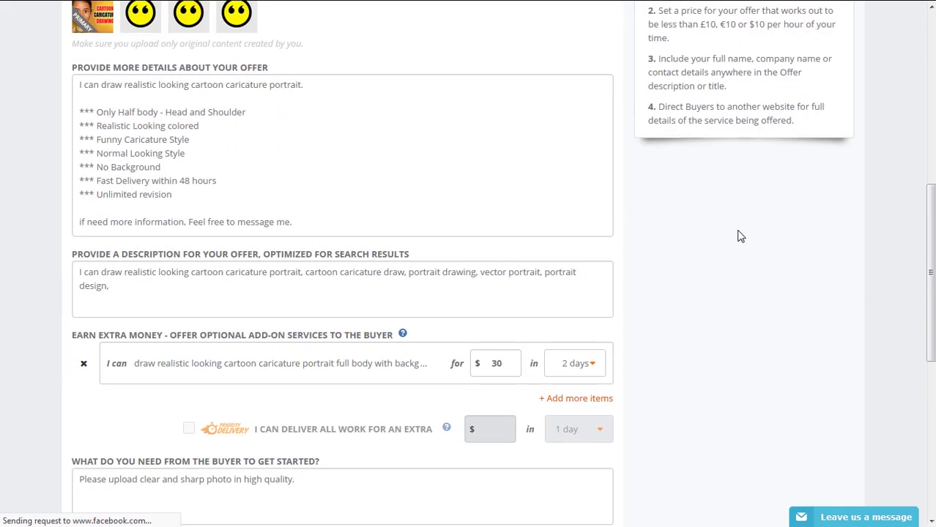
pyautogui.scroll(2, 740, 236)
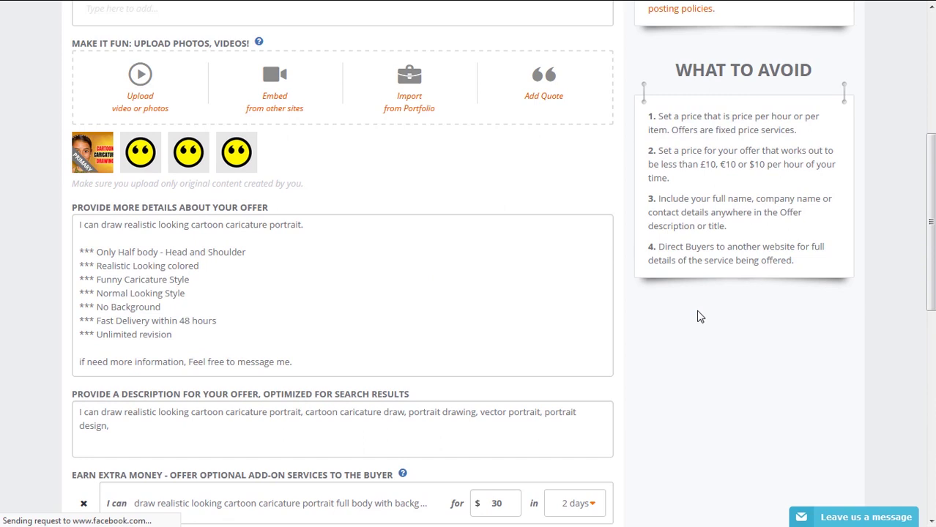
pyautogui.scroll(-8, 697, 316)
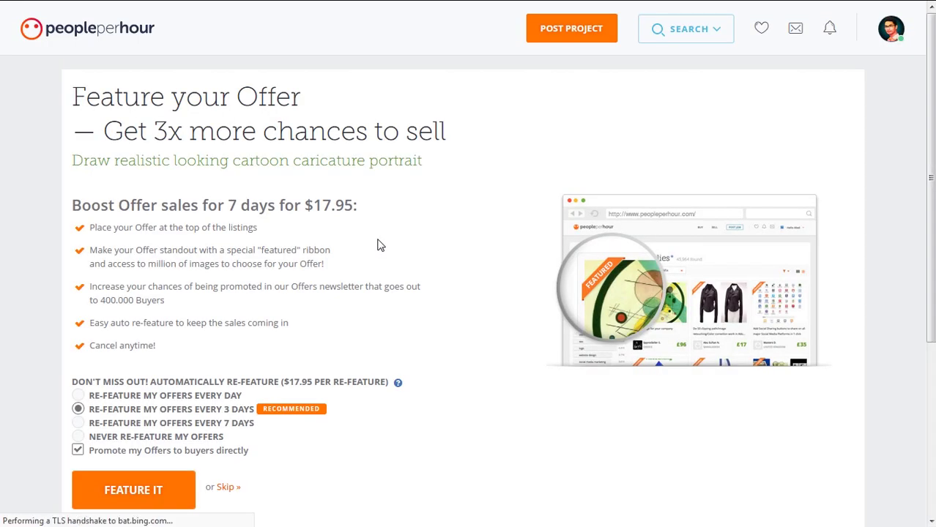
# Choose never to re-feature the offers, and skip the paid featuring and social sharing pages
pyautogui.scroll(-2, 389, 244)
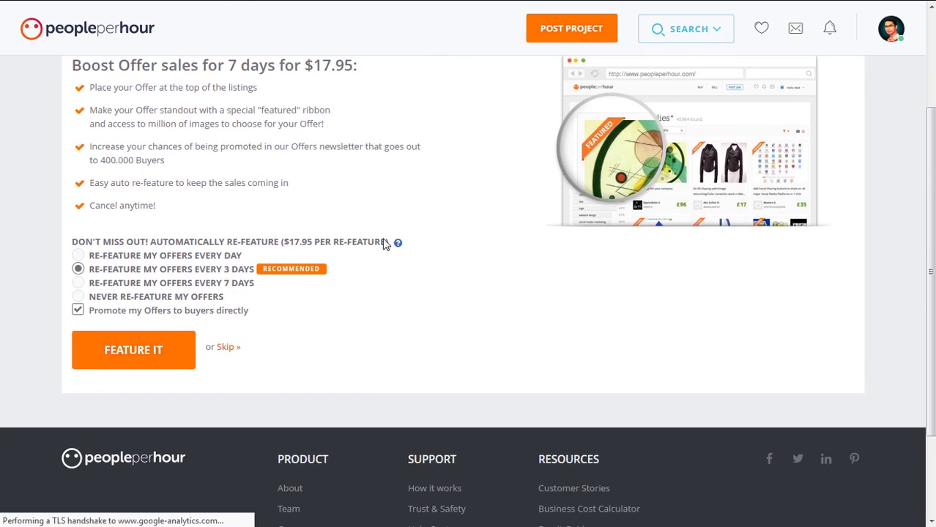
pyautogui.scroll(1, 125, 278)
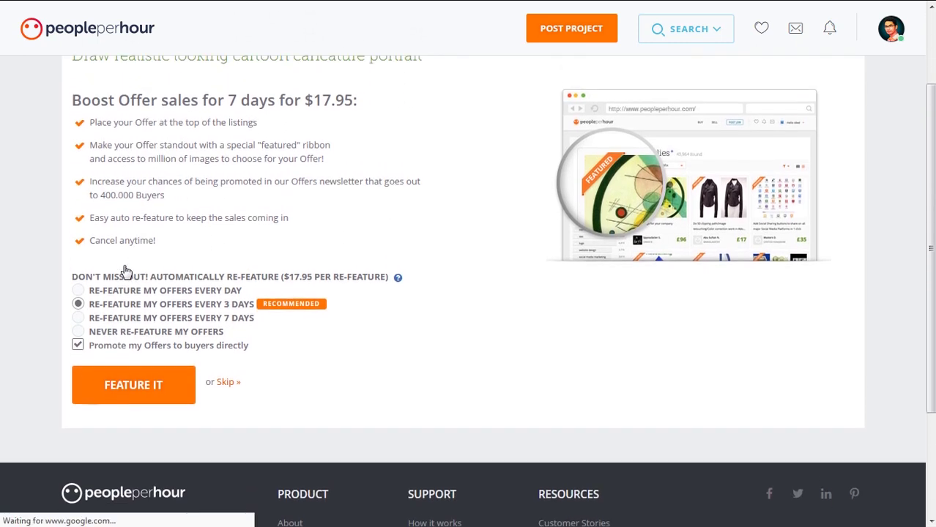
pyautogui.scroll(1, 120, 198)
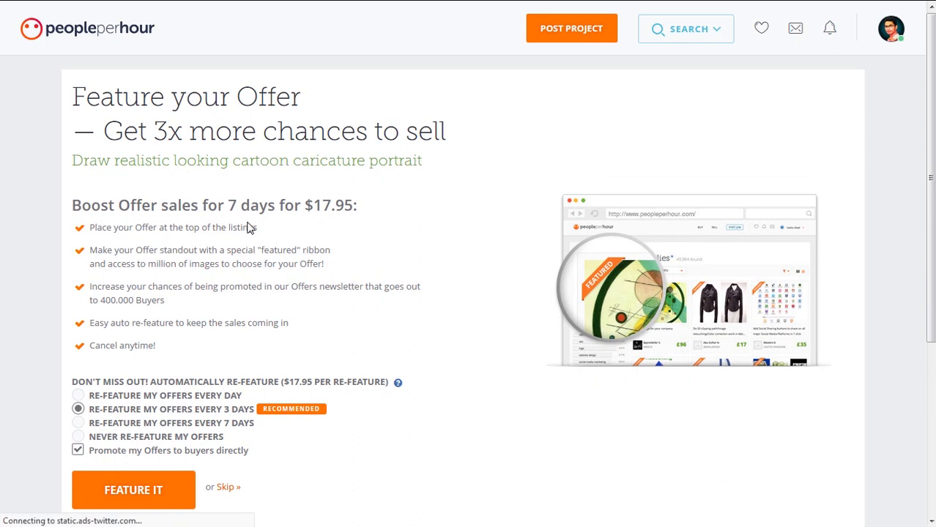
pyautogui.scroll(-2, 234, 234)
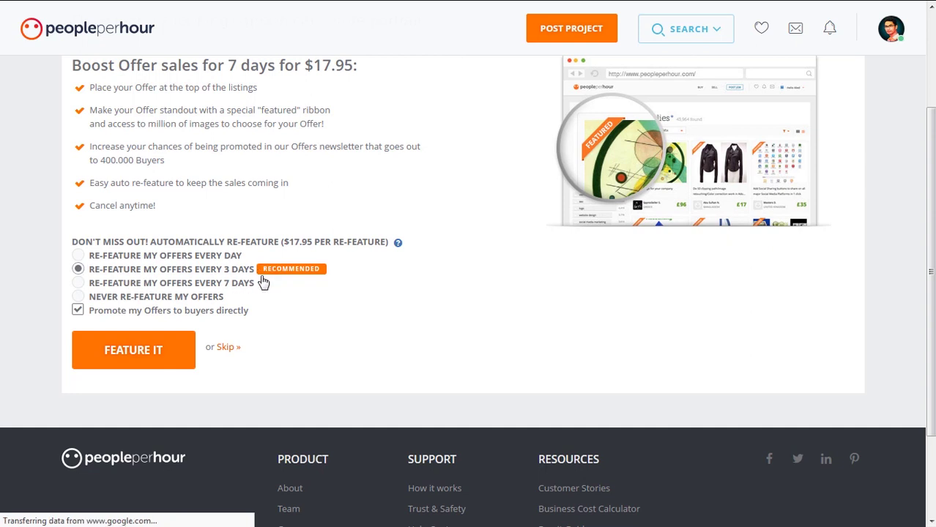
pyautogui.click(78, 297)
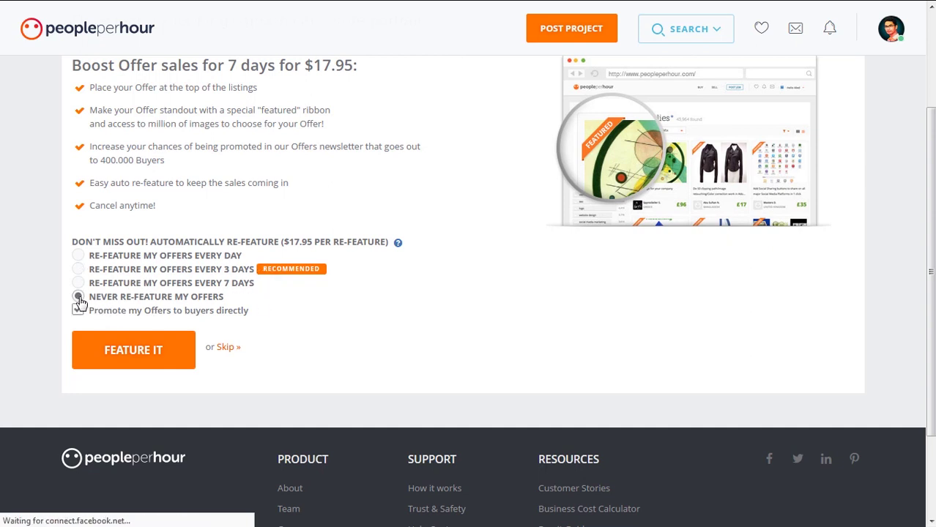
pyautogui.click(228, 351)
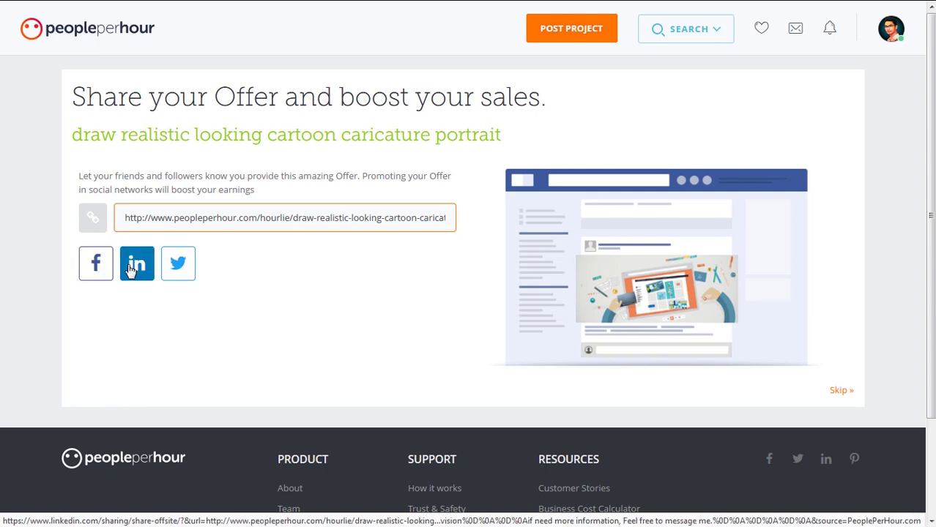
pyautogui.click(189, 268)
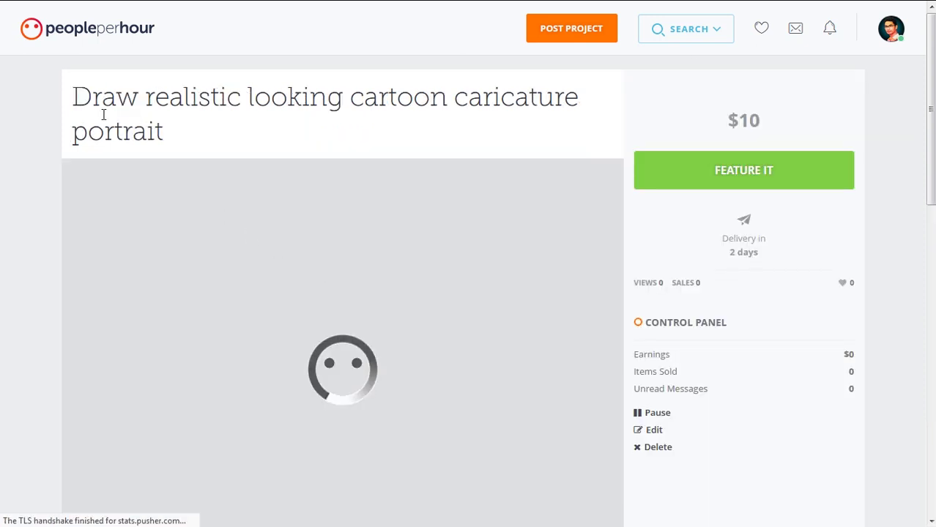
# Review the posted offer's title, deliverables, add-ons and buyer requirements on its public page
pyautogui.moveTo(82, 96)
pyautogui.mouseDown()
pyautogui.moveTo(201, 125)
pyautogui.moveTo(328, 130)
pyautogui.mouseUp()
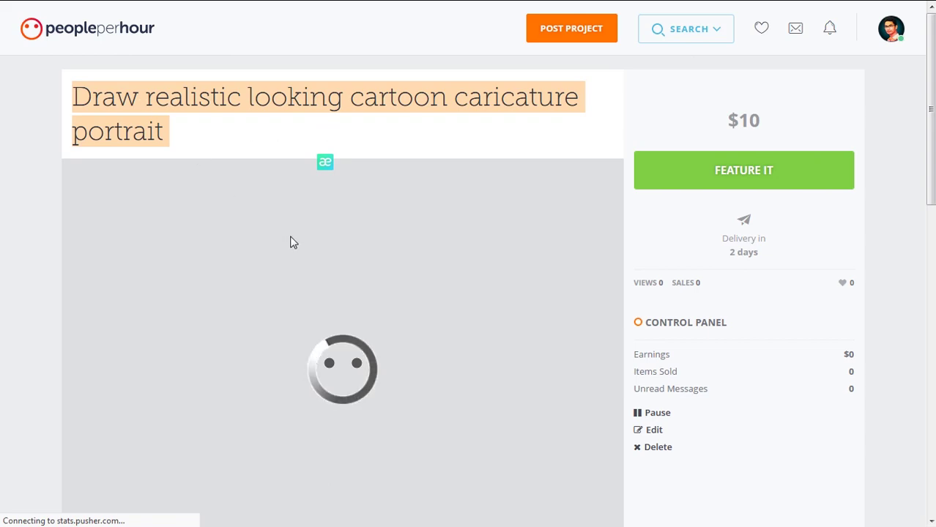
pyautogui.scroll(-5, 297, 247)
pyautogui.scroll(-6, 309, 245)
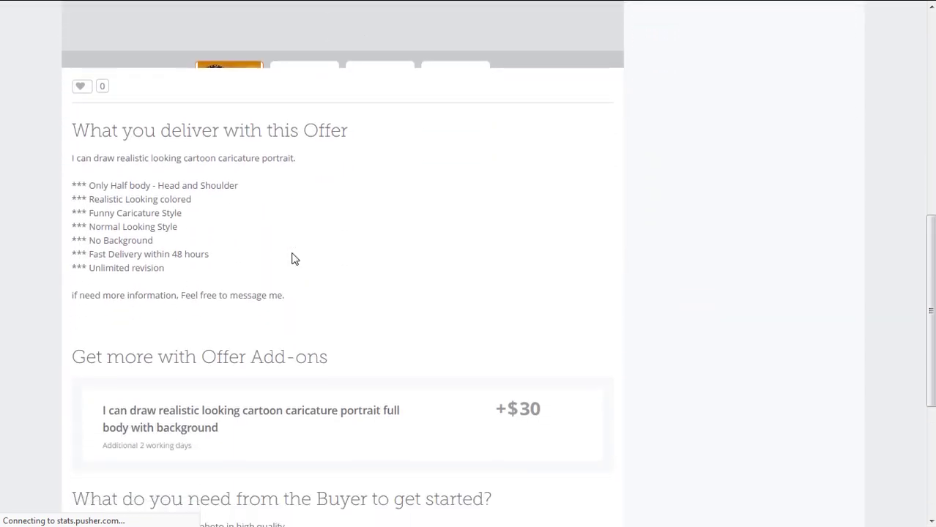
pyautogui.scroll(12, 353, 252)
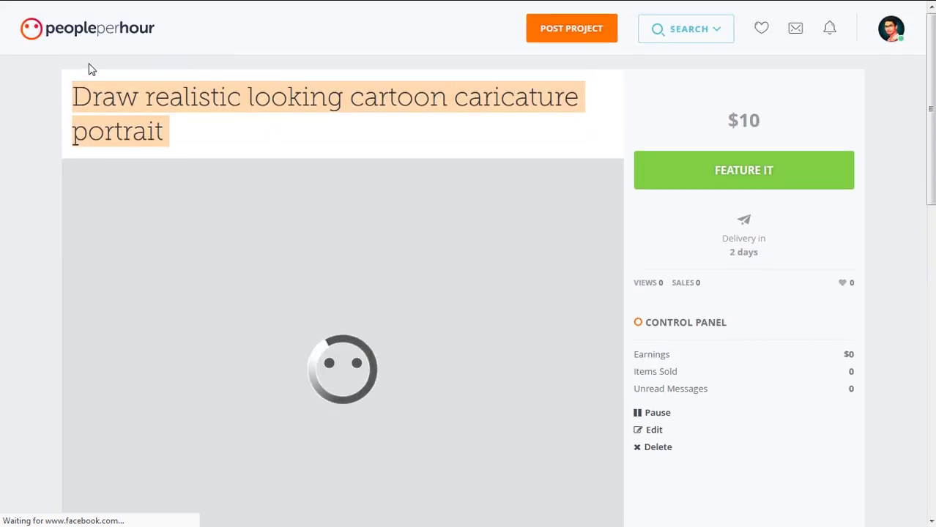
pyautogui.click(87, 68)
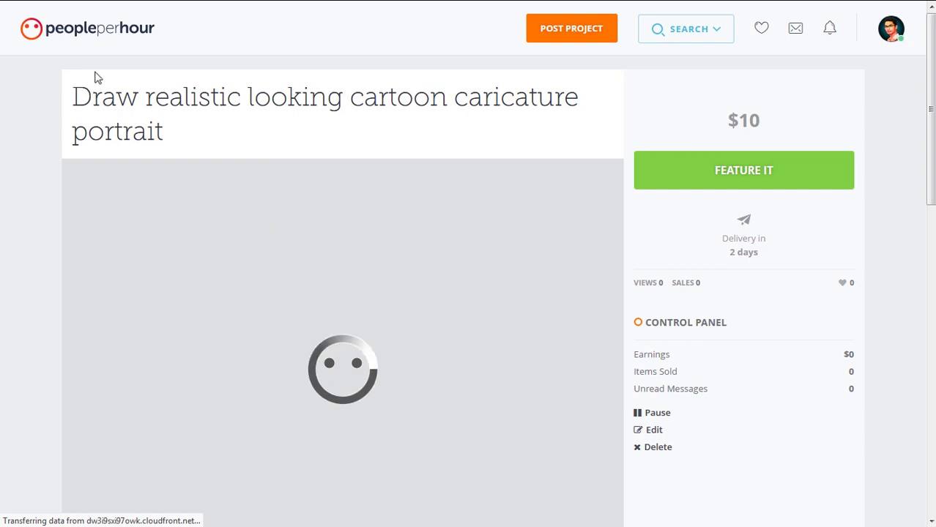
# Switch to the account's Availability settings and check the Max Open Orders limit
pyautogui.click(376, 10)
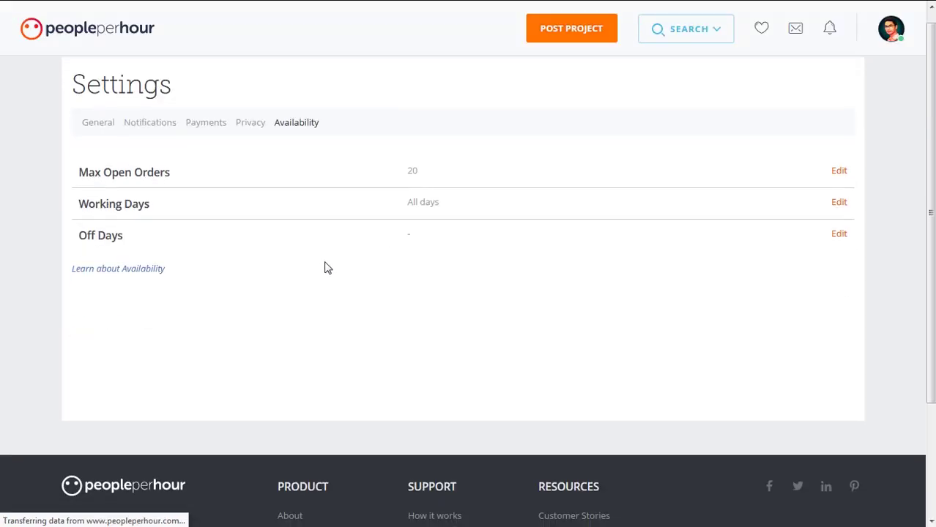
pyautogui.scroll(-1, 328, 268)
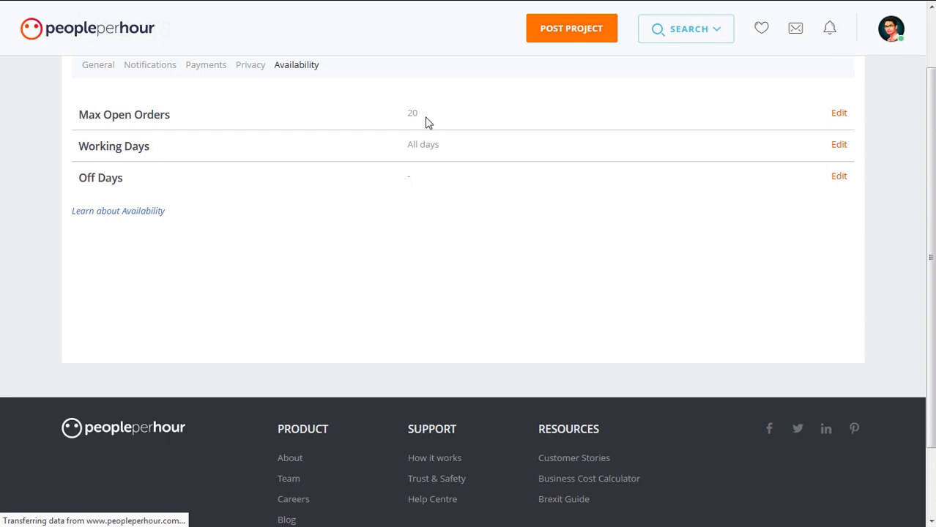
pyautogui.doubleClick(399, 119)
pyautogui.click(475, 123)
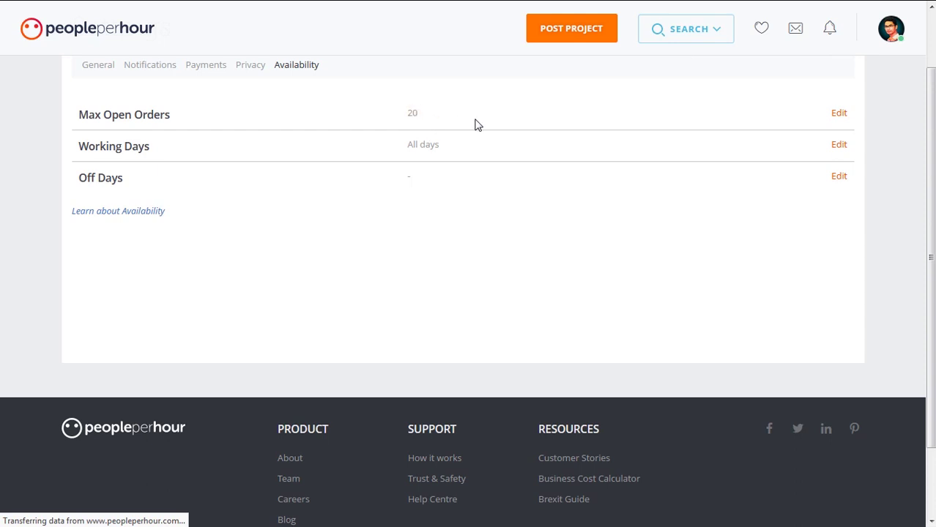